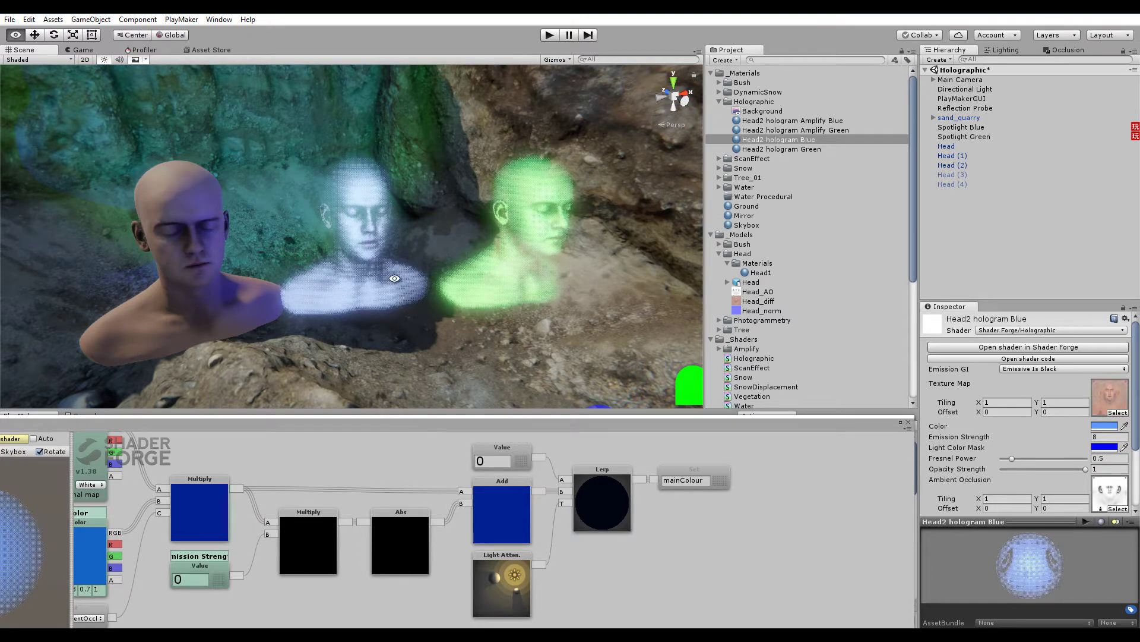
- Select and move the blue spotlight, then the green spotlight, to test how the holograms respond to light
alt+drag(410, 274, 524, 374)
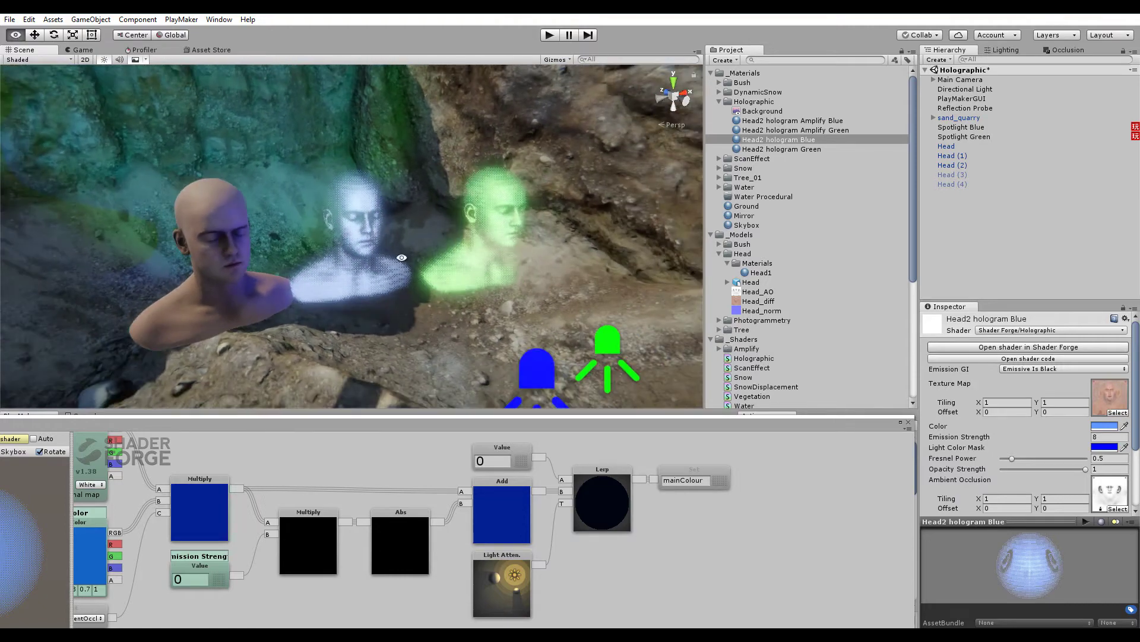
click(536, 373)
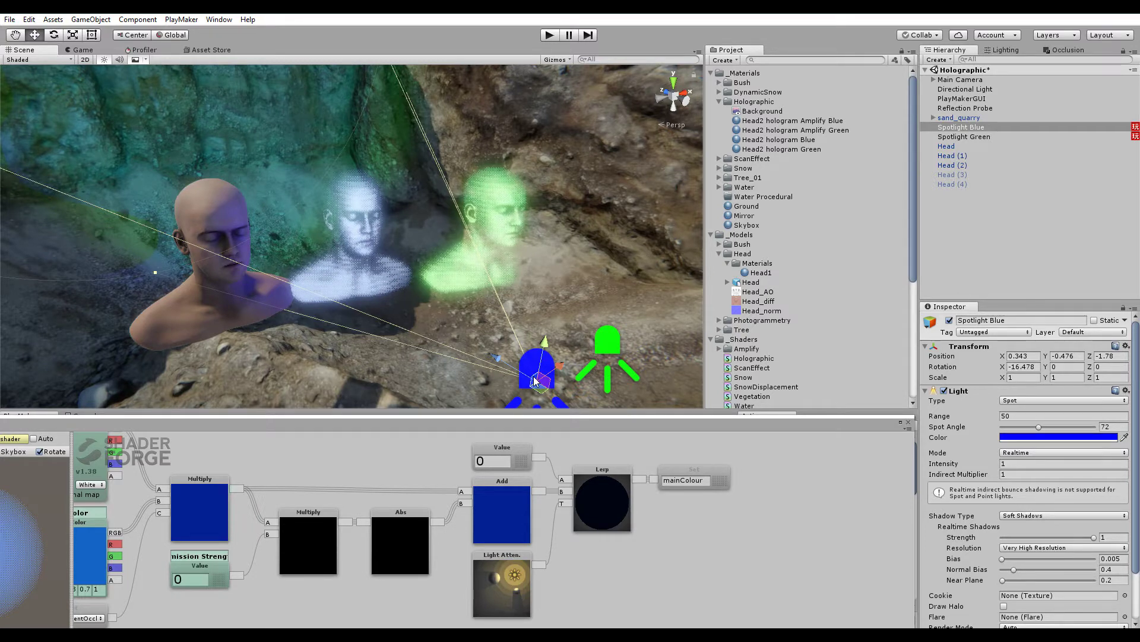
drag(534, 379, 504, 354)
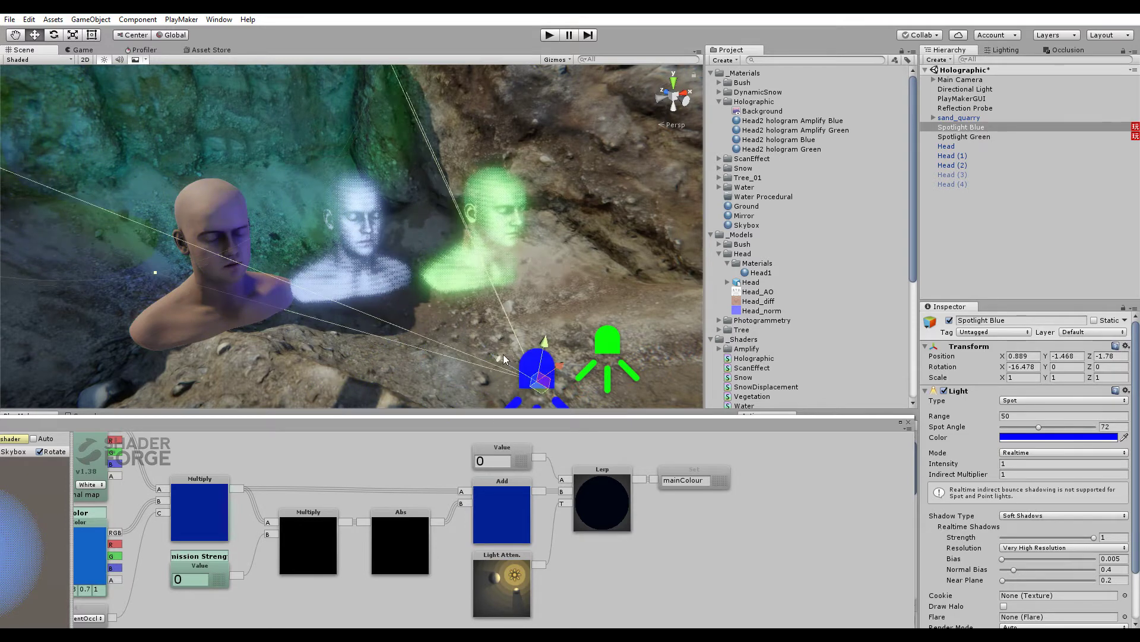
click(611, 346)
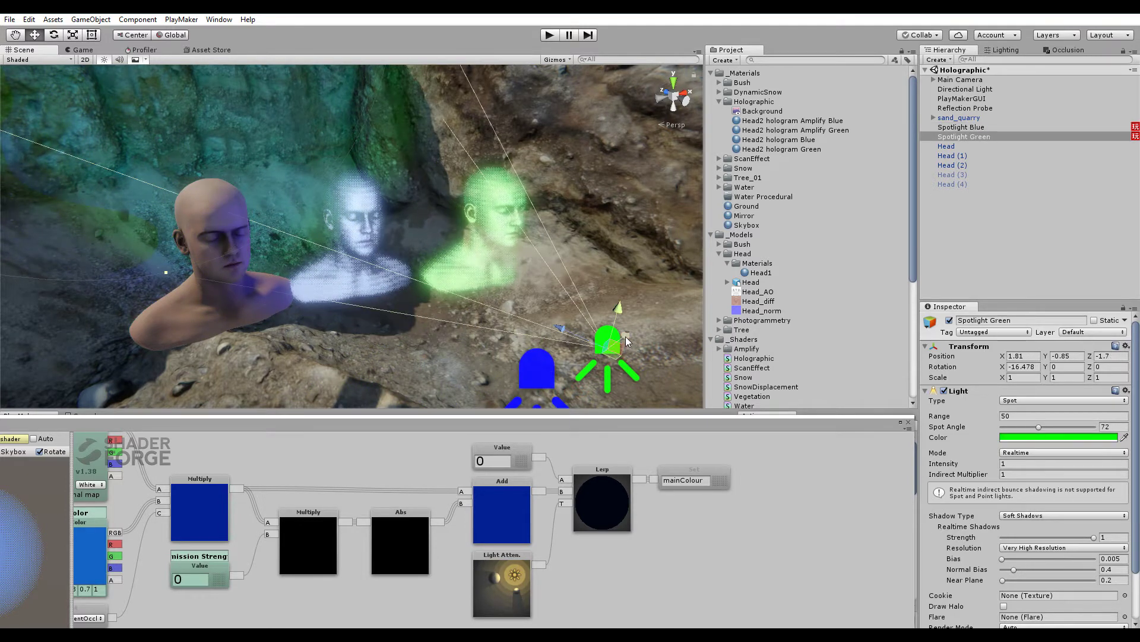
mouse_move(626, 336)
mouse_down()
mouse_move(423, 390)
mouse_move(697, 314)
mouse_move(692, 285)
mouse_move(600, 353)
mouse_move(465, 367)
mouse_move(642, 325)
mouse_move(667, 303)
mouse_move(538, 364)
mouse_move(724, 316)
mouse_move(612, 345)
mouse_move(565, 330)
mouse_move(674, 317)
mouse_move(624, 336)
mouse_up()
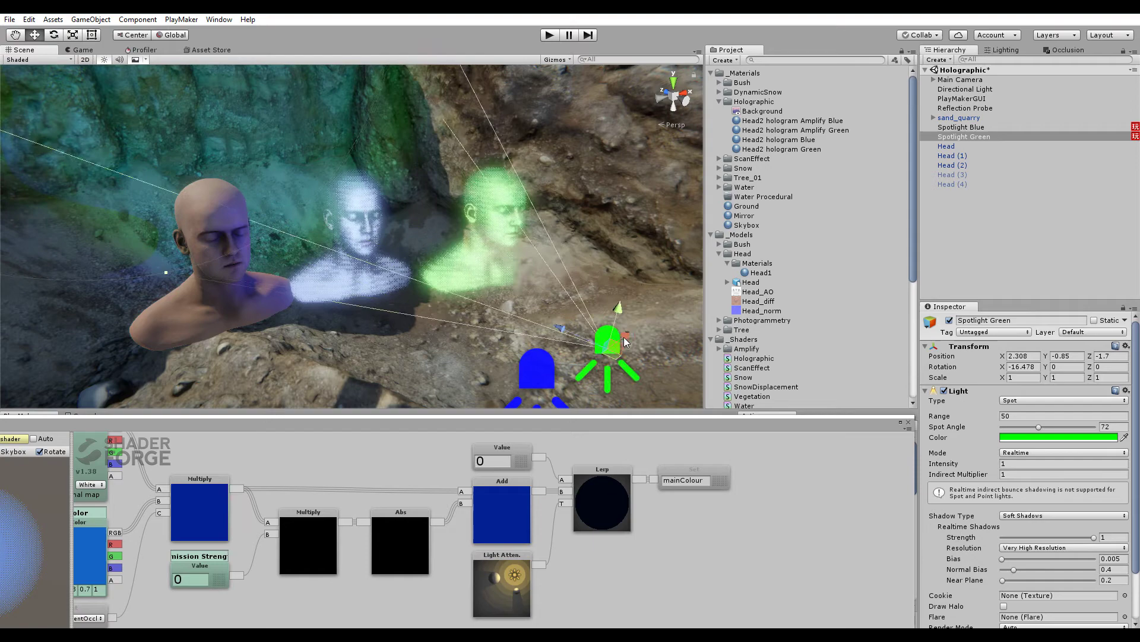
- View the heads from the front and run the scene in the Game view to check the hologram lighting, stopping playback when done
alt+drag(570, 303, 457, 257)
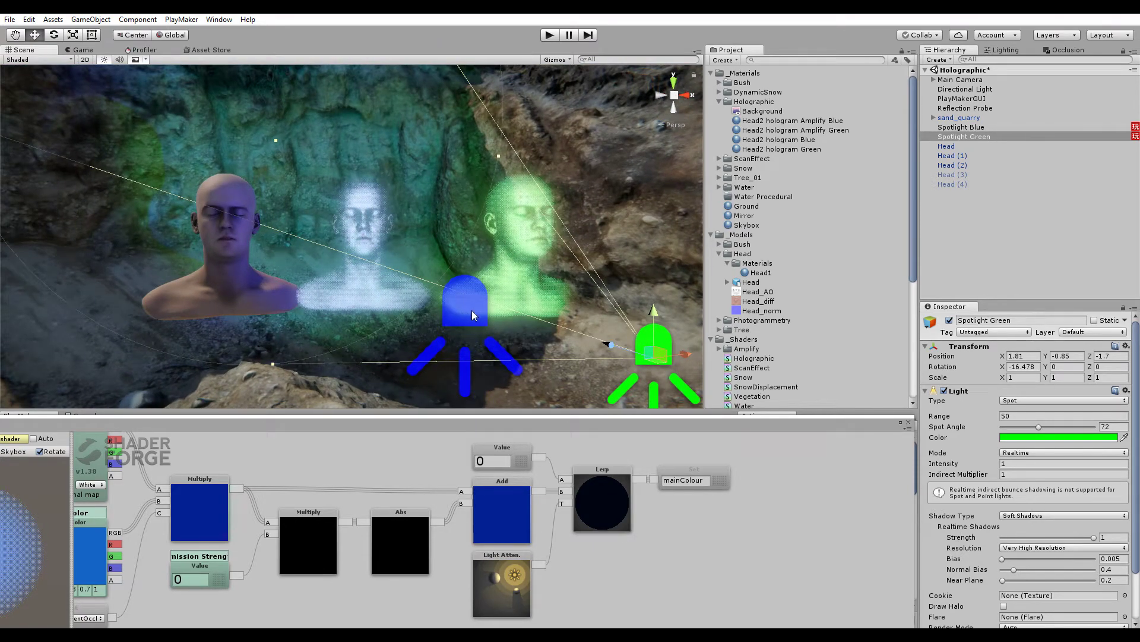
alt+drag(403, 231, 408, 306)
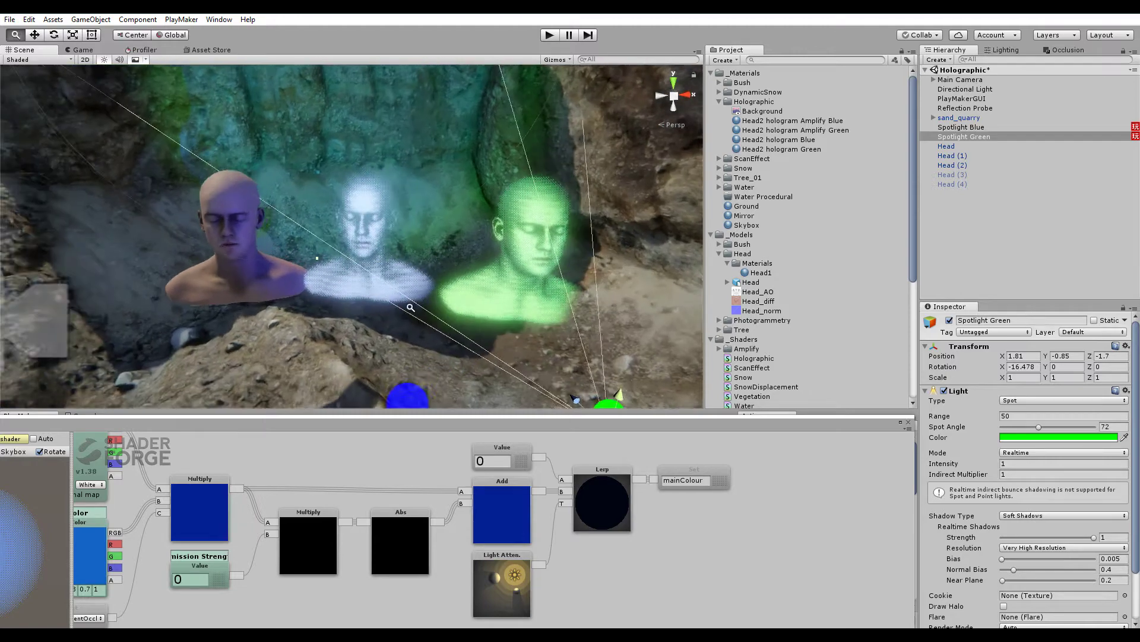
alt+right_drag(407, 306, 401, 239)
click(85, 49)
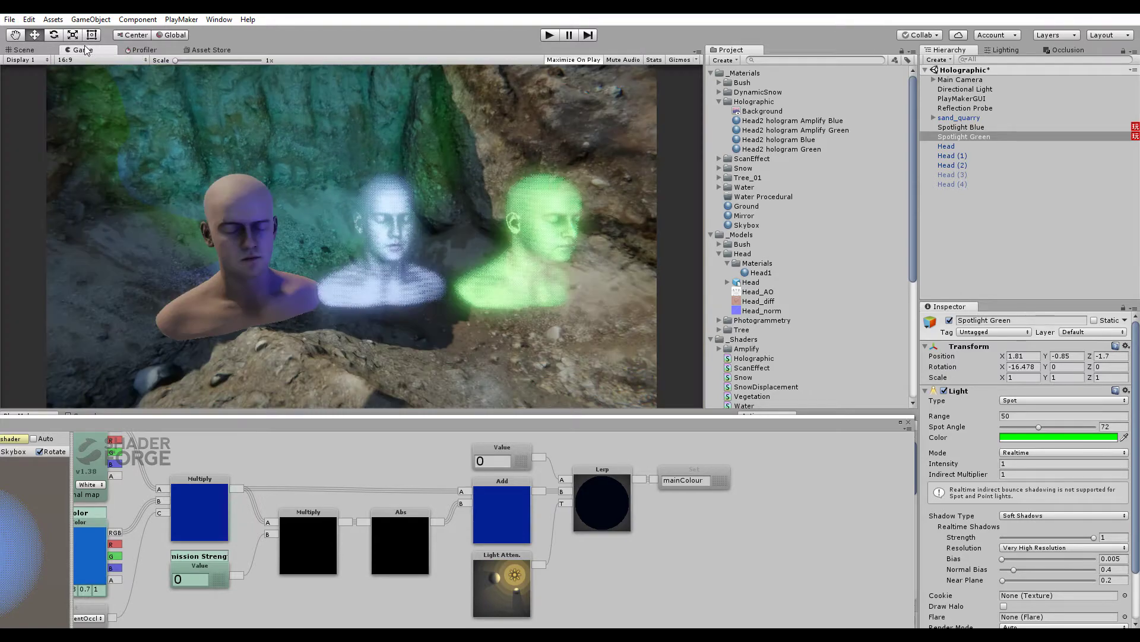
click(549, 34)
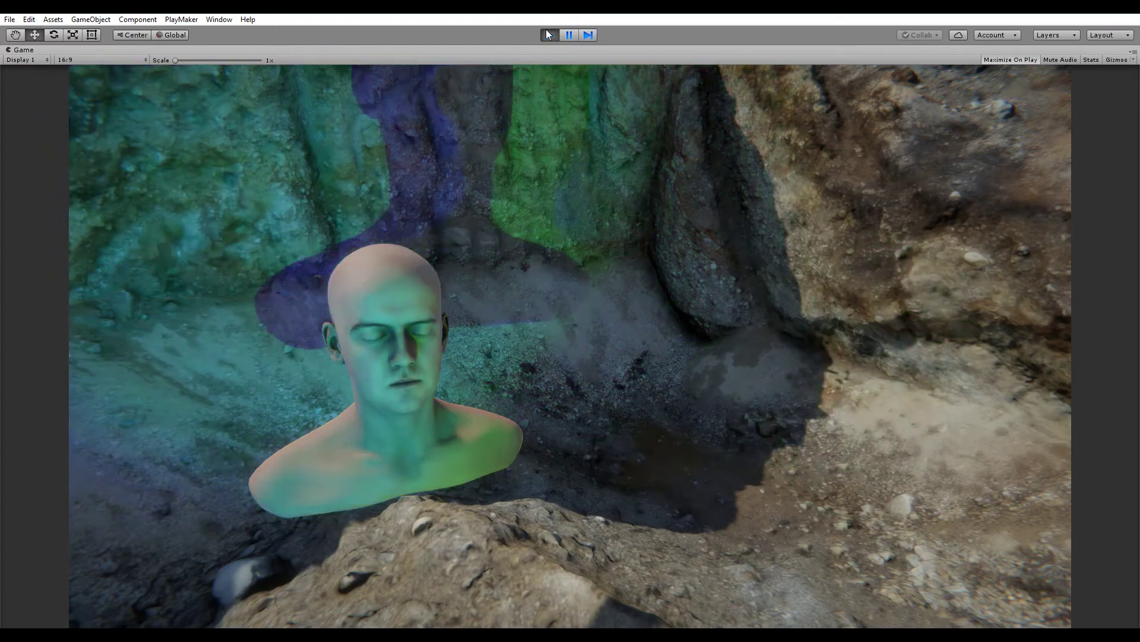
click(550, 35)
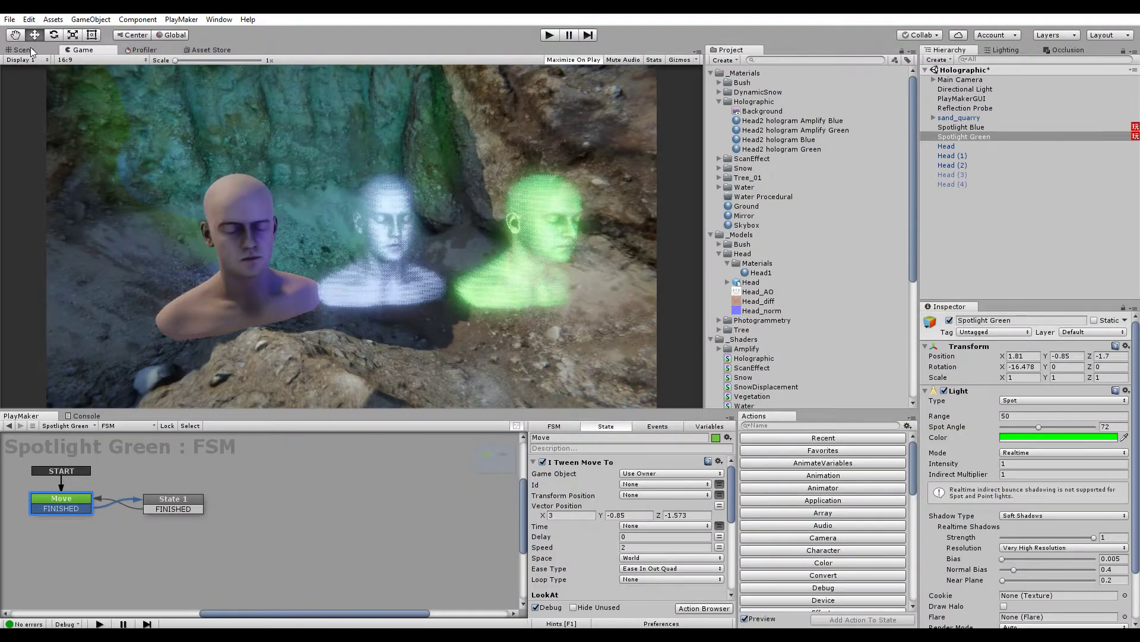
- Return to the Scene view and open the Head2 hologram Blue material's shader in Shader Forge
click(30, 48)
click(976, 194)
click(776, 140)
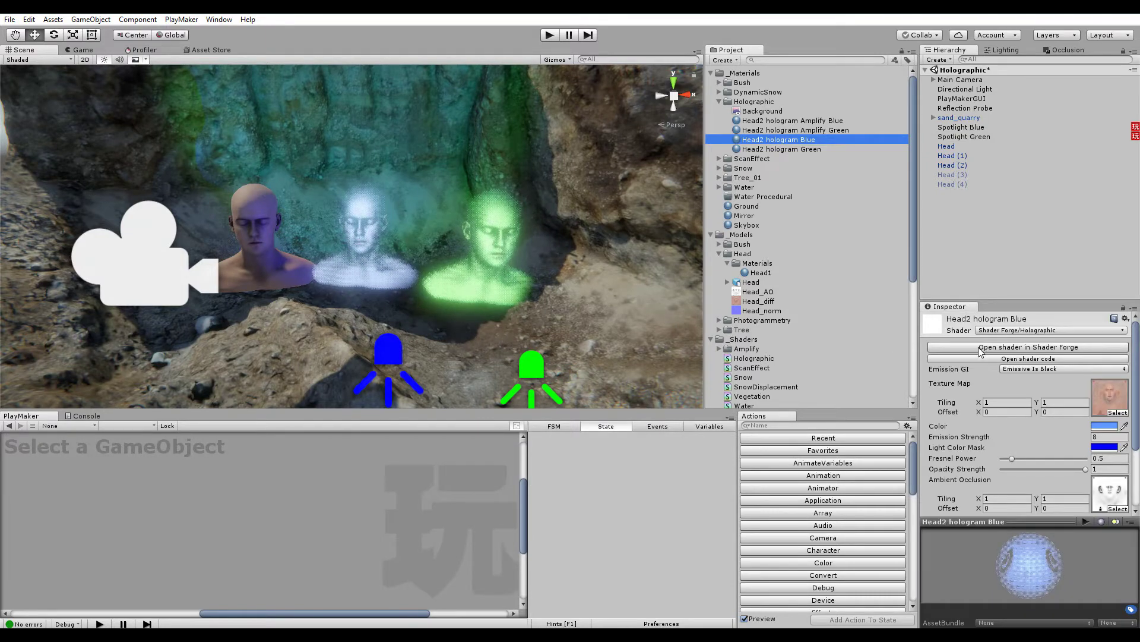
click(981, 350)
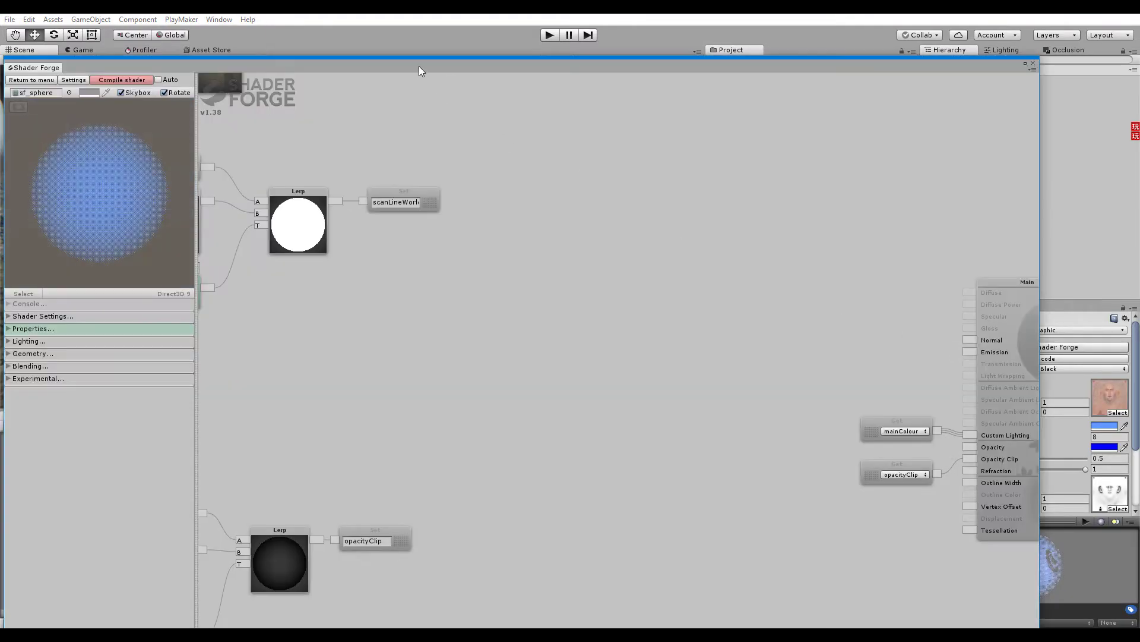
drag(419, 66, 451, 51)
- Examine the nodes feeding opacityClip, including Fresnel Power, Opacity Strength, Fresnel and One Minus
middle_drag(420, 352, 678, 201)
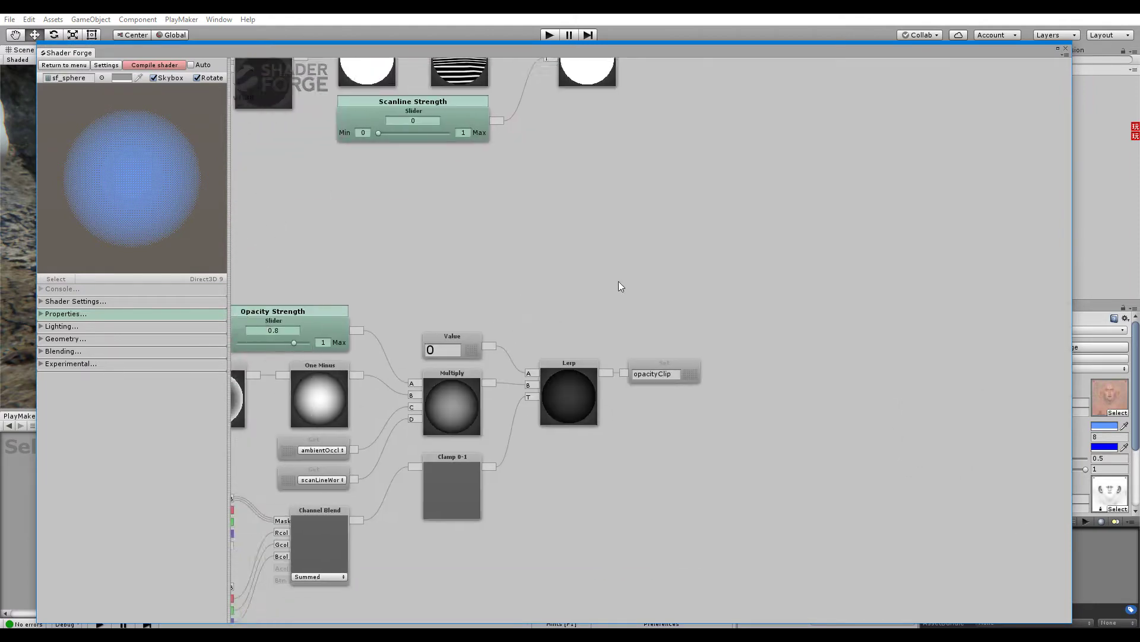
drag(618, 286, 718, 202)
scroll(730, 232, down, 2)
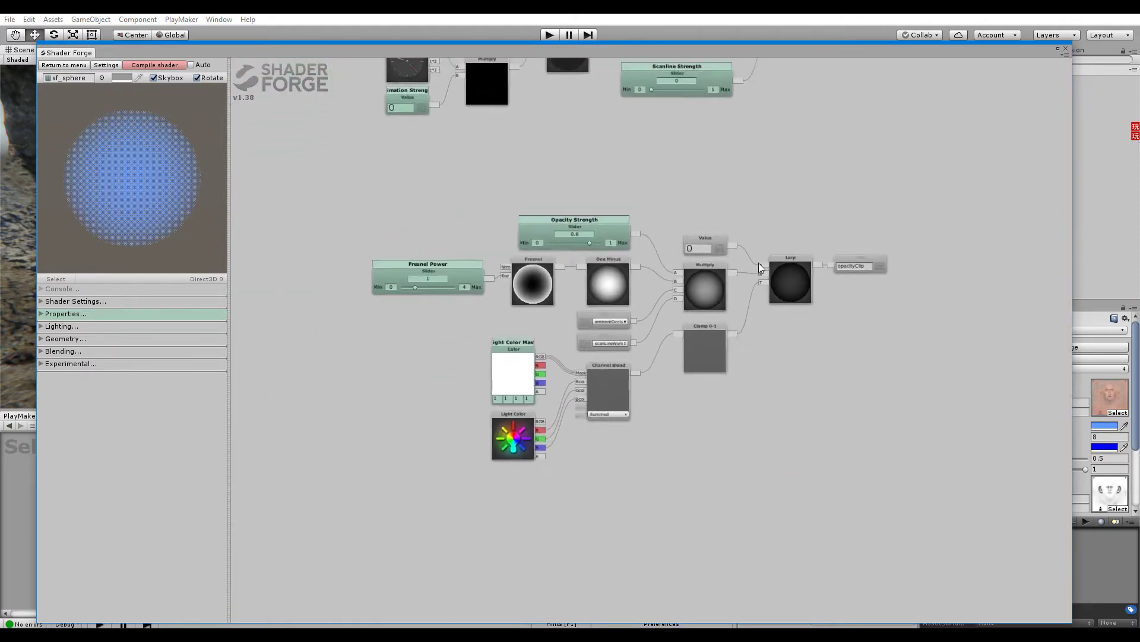
scroll(757, 263, up, 3)
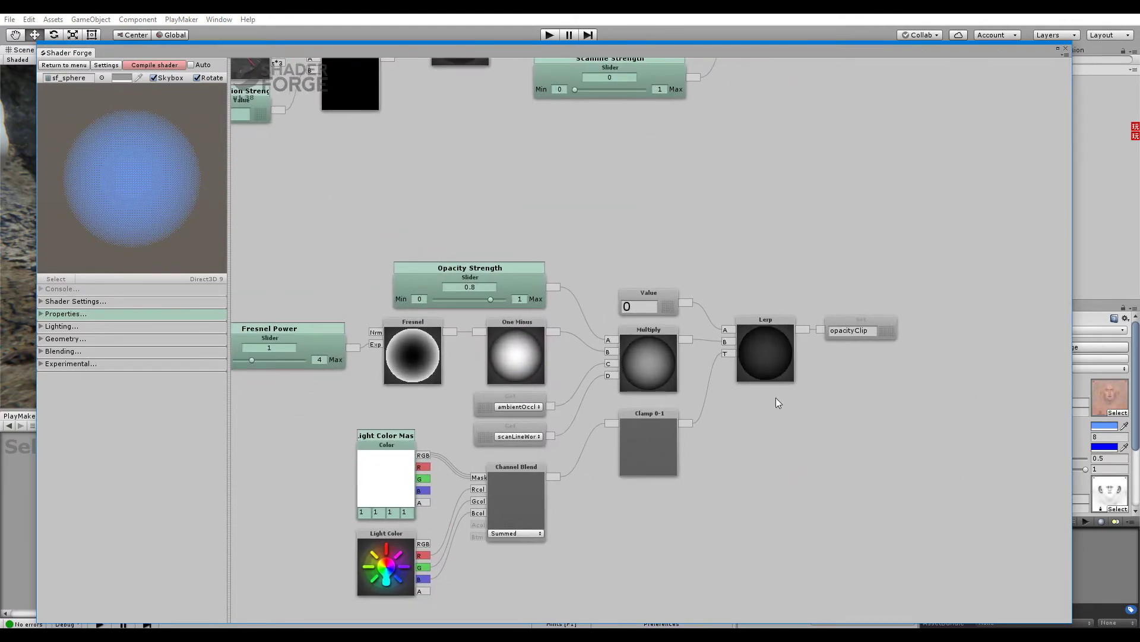
drag(851, 400, 291, 451)
drag(297, 403, 711, 355)
drag(406, 278, 677, 267)
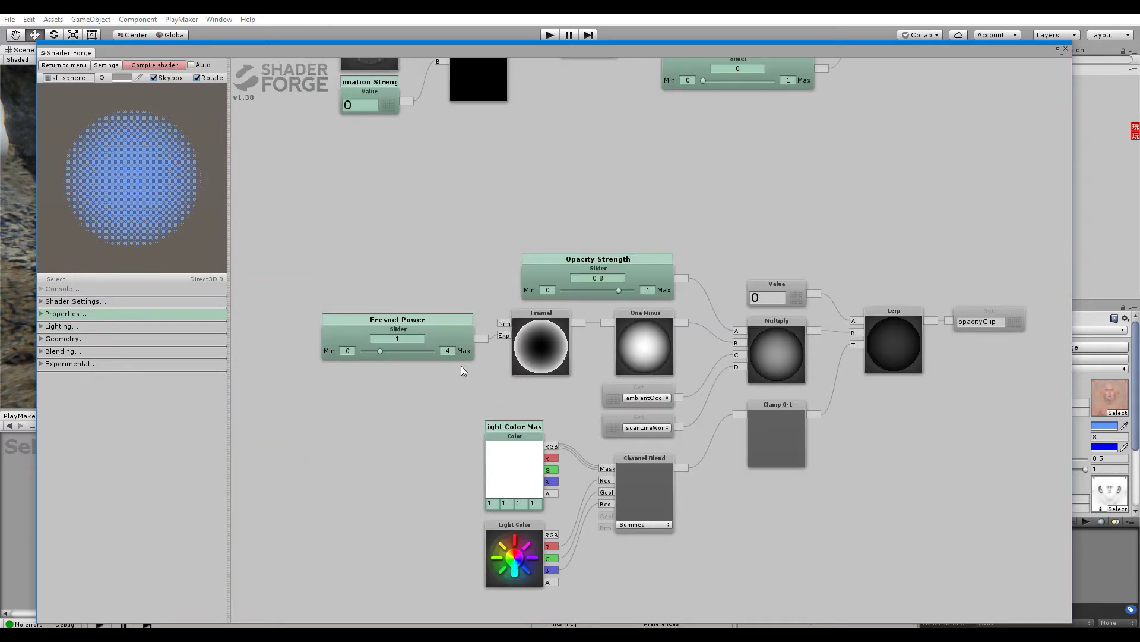
click(661, 283)
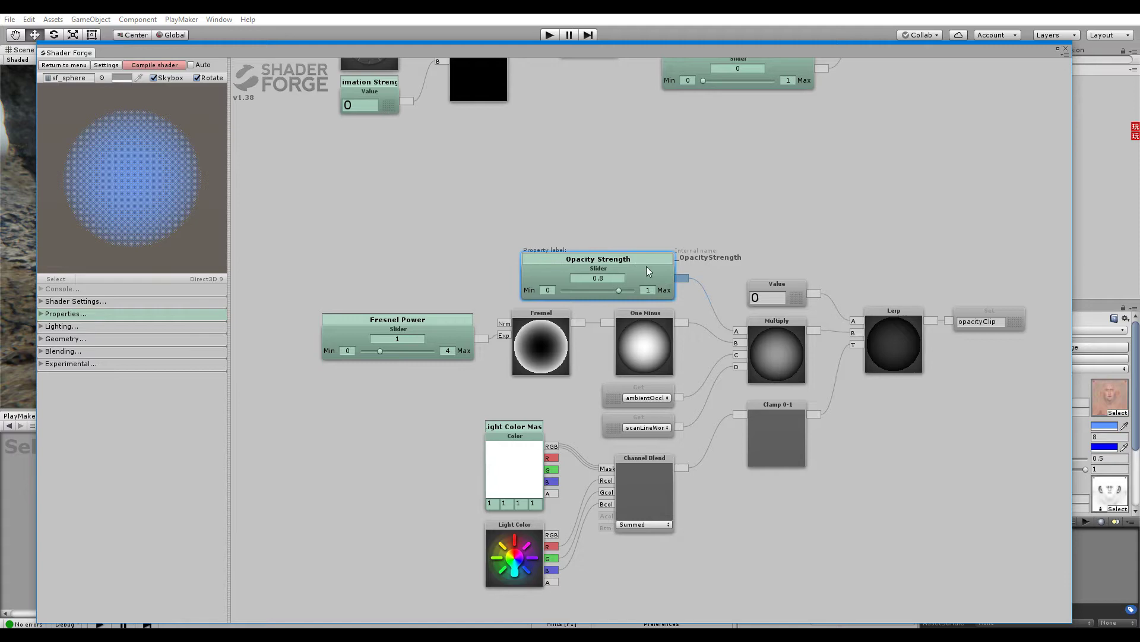
click(547, 345)
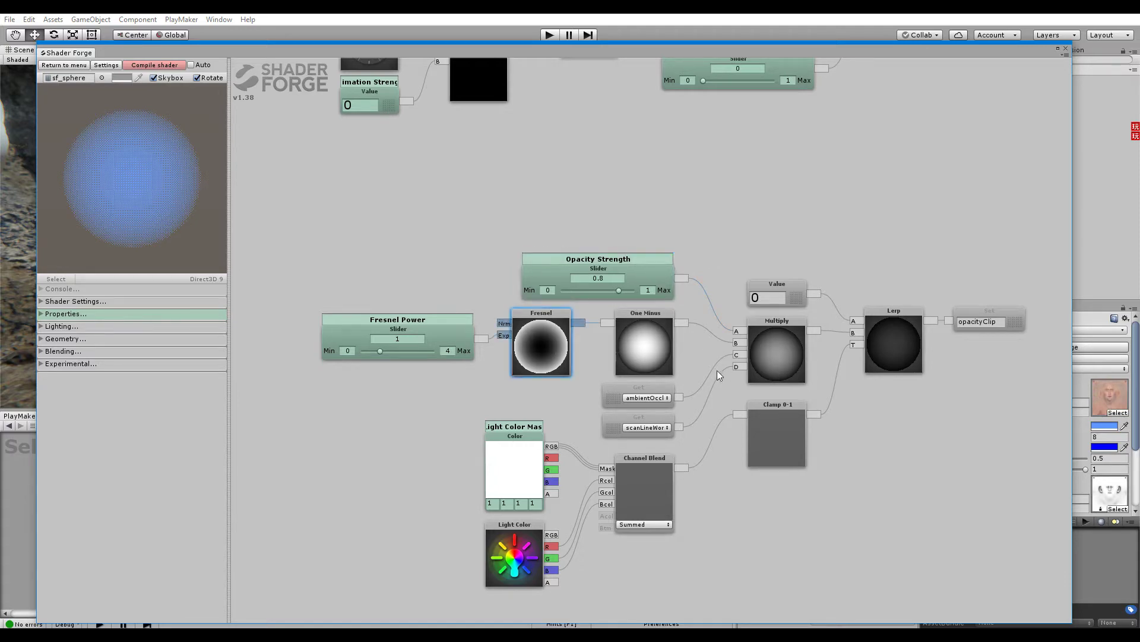
drag(718, 369, 578, 347)
click(572, 330)
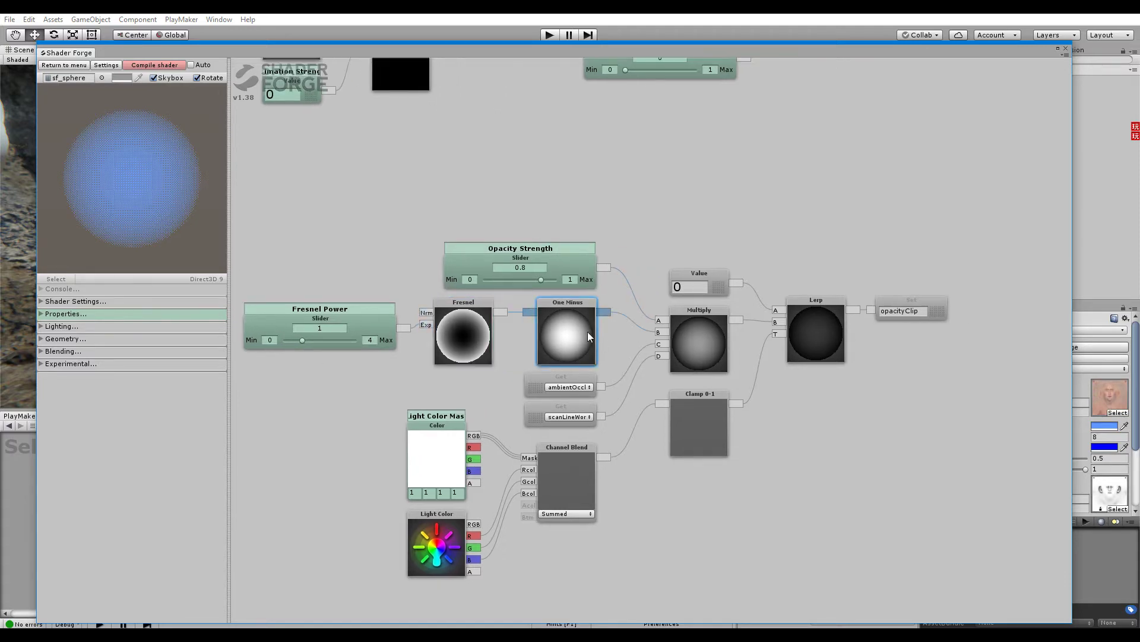
- Try connecting the Fresnel output directly to the Multiply node's B input, bypassing One Minus, and check the heads in the scene
drag(500, 312, 659, 331)
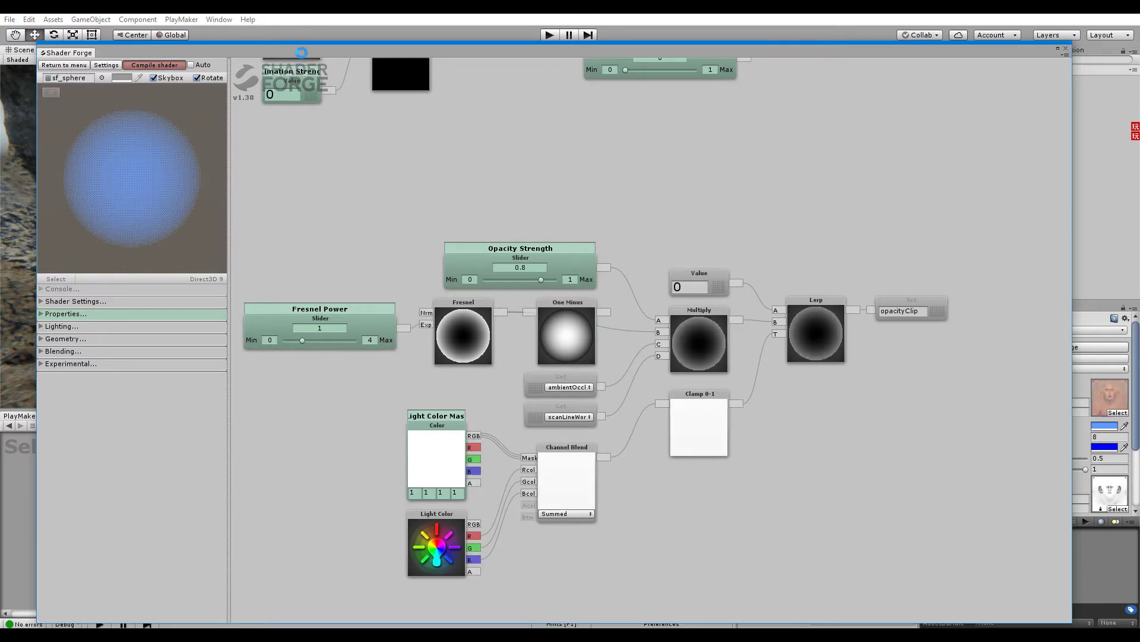
drag(337, 46, 282, 427)
mouse_move(392, 237)
alt+mouse_down()
mouse_move(280, 256)
mouse_move(505, 181)
mouse_move(363, 165)
mouse_move(297, 257)
mouse_move(407, 219)
mouse_move(397, 231)
alt+mouse_up()
drag(456, 432, 485, 102)
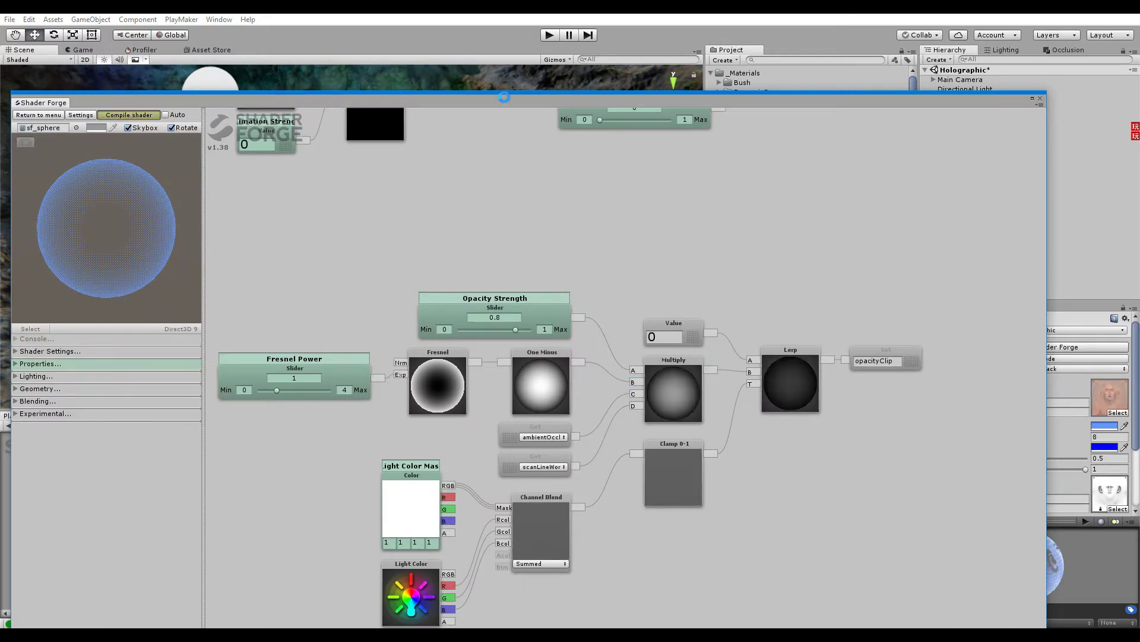
- Uncover the Scene view and inspect the hologram heads from several angles with the One Minus node in use
drag(499, 102, 430, 444)
alt+drag(416, 250, 408, 286)
mouse_move(462, 439)
mouse_down()
mouse_move(506, 181)
mouse_move(462, 443)
mouse_up()
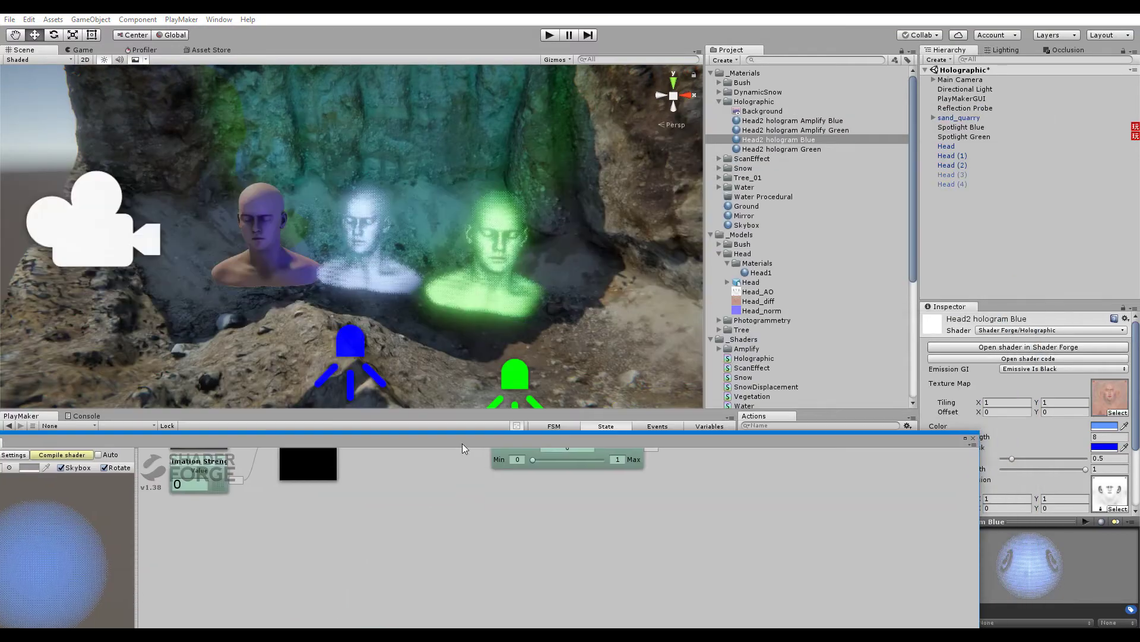
alt+drag(416, 238, 410, 235)
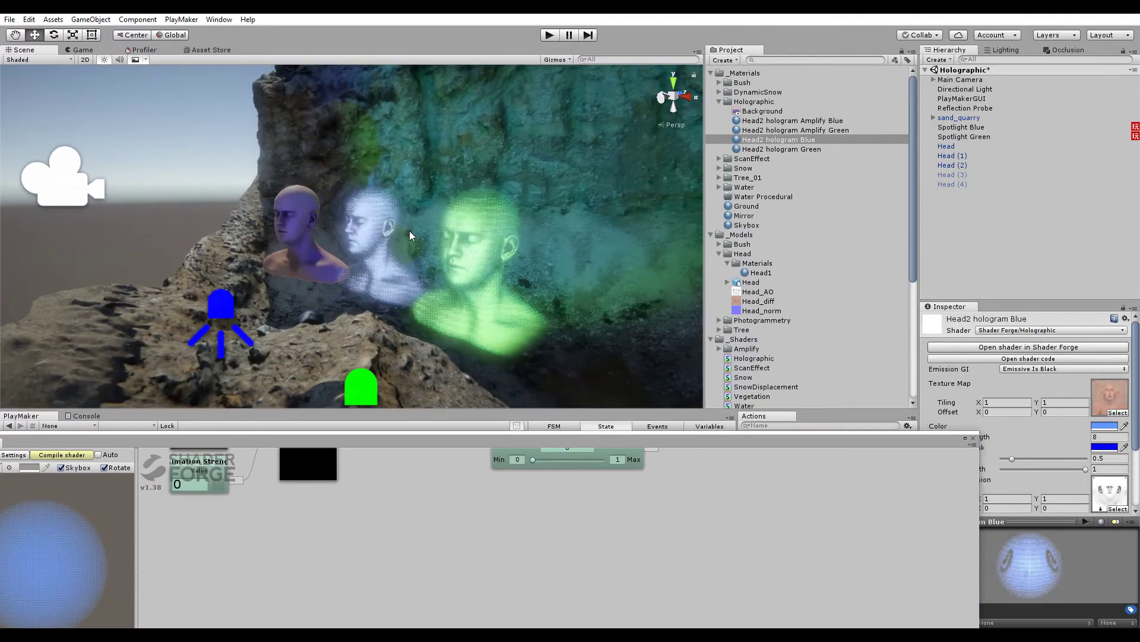
drag(427, 443, 474, 380)
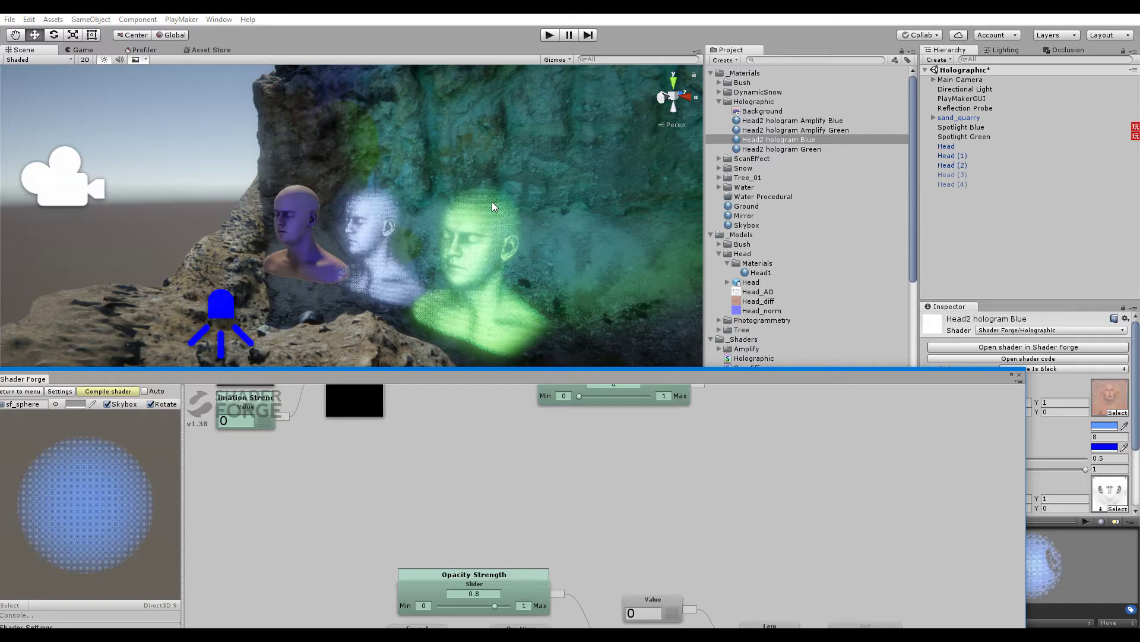
- Enlarge the Game view to 3.1x to inspect the dithering on the blue hologram head, and return to the Scene view
click(80, 50)
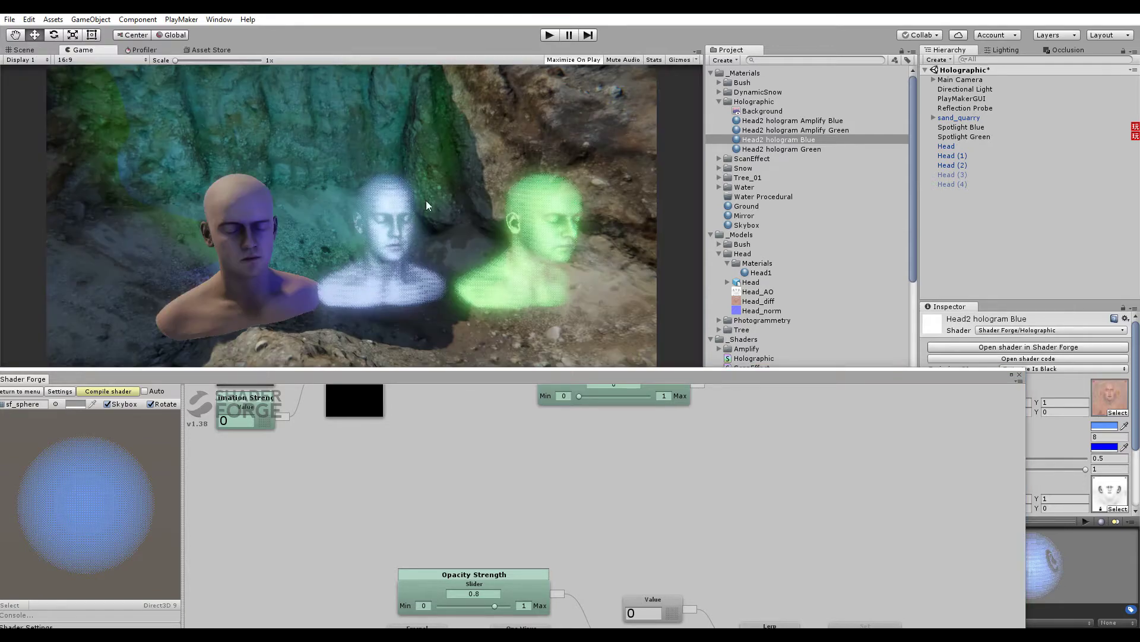
drag(176, 60, 235, 60)
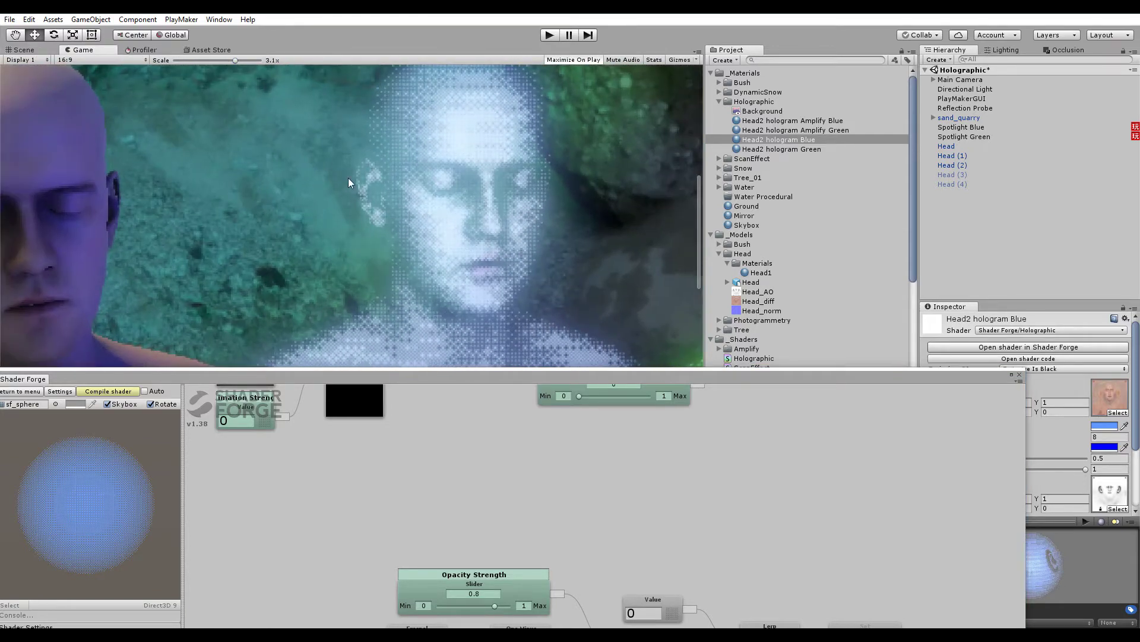
middle_drag(440, 221, 334, 216)
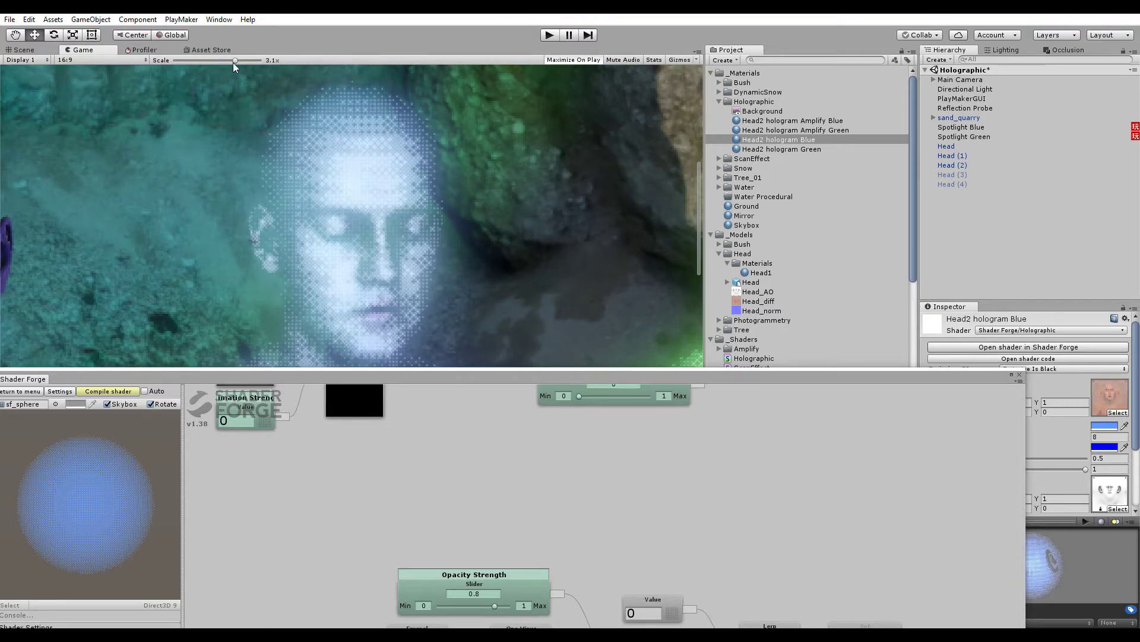
drag(236, 60, 34, 52)
click(34, 52)
- Expand the shader's Blending settings, review the Dithered alpha clip options with 4x4 matrix kept, and compare with the heads in the scene
double_click(340, 380)
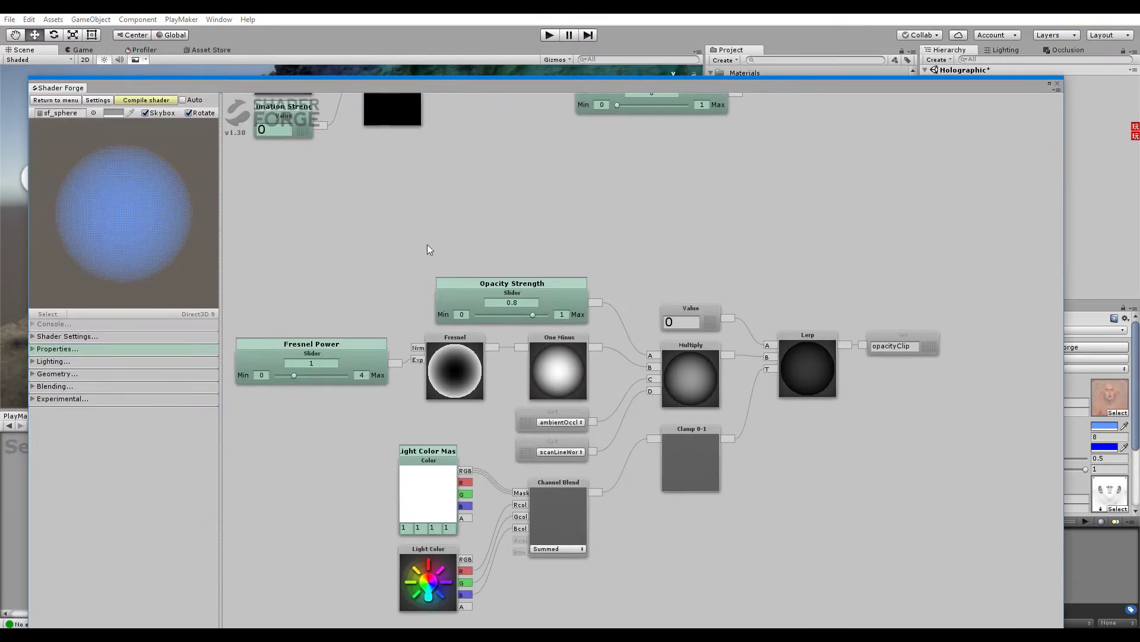
click(60, 386)
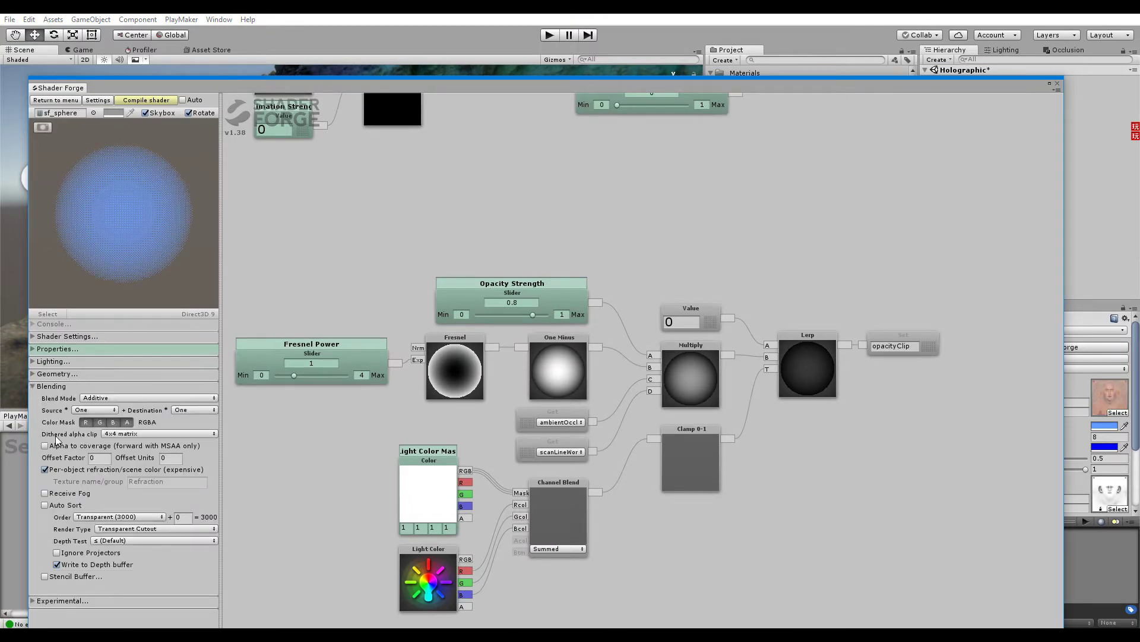
click(119, 435)
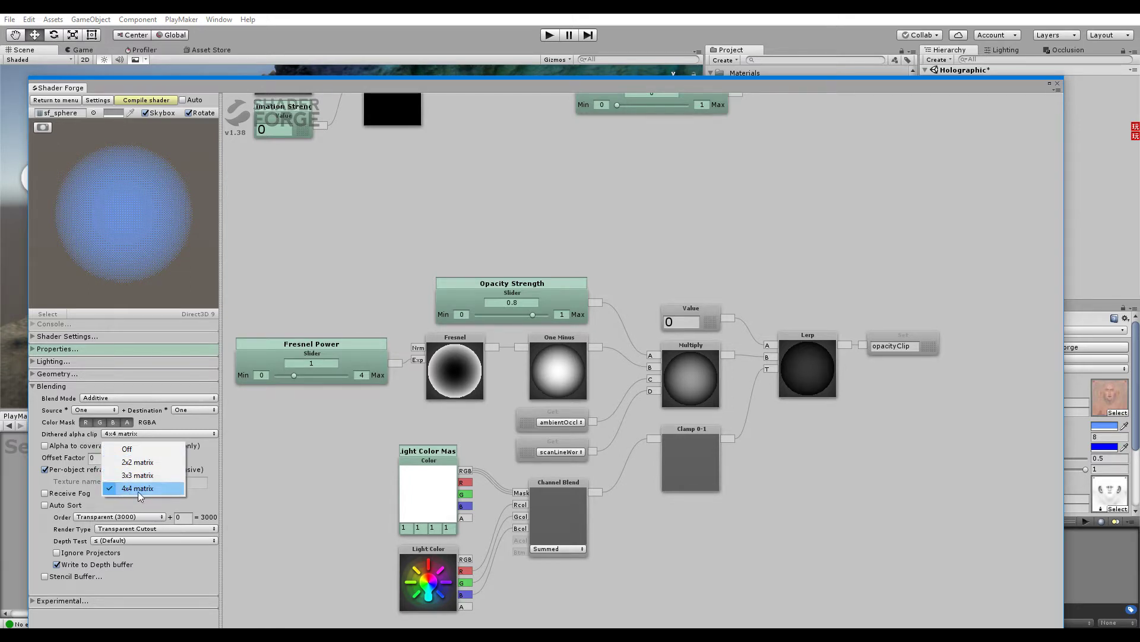
click(246, 489)
drag(508, 81, 395, 442)
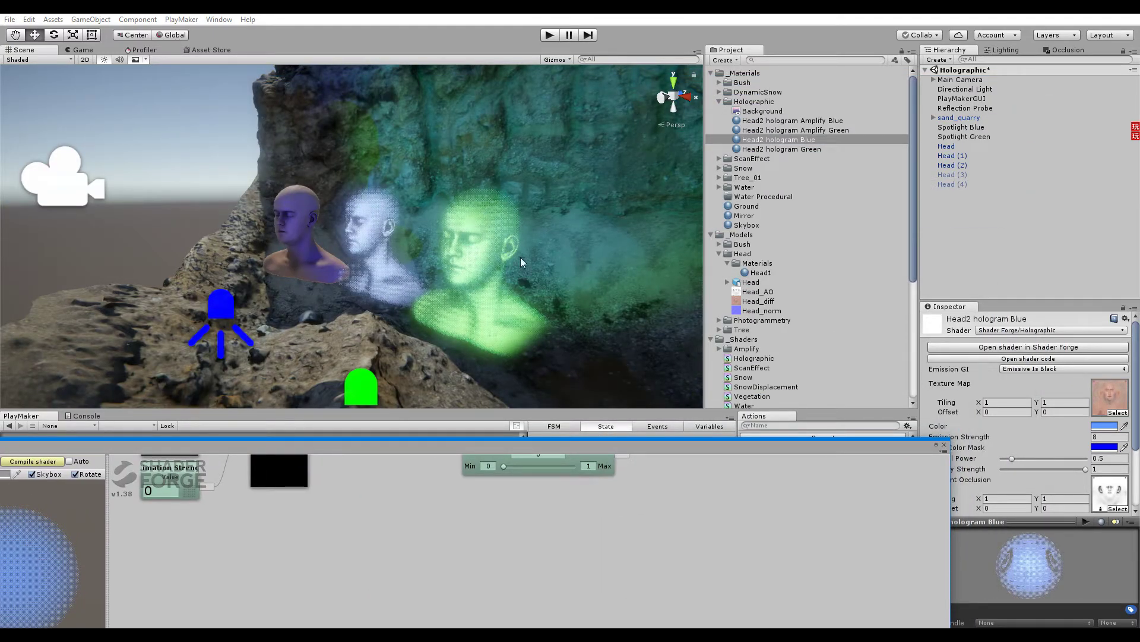
drag(511, 451, 579, 88)
- Review the whole opacityClip branch, from the Light Color Mask and Channel Blend nodes through Clamp 0-1 to the Lerp
middle_drag(846, 322, 709, 276)
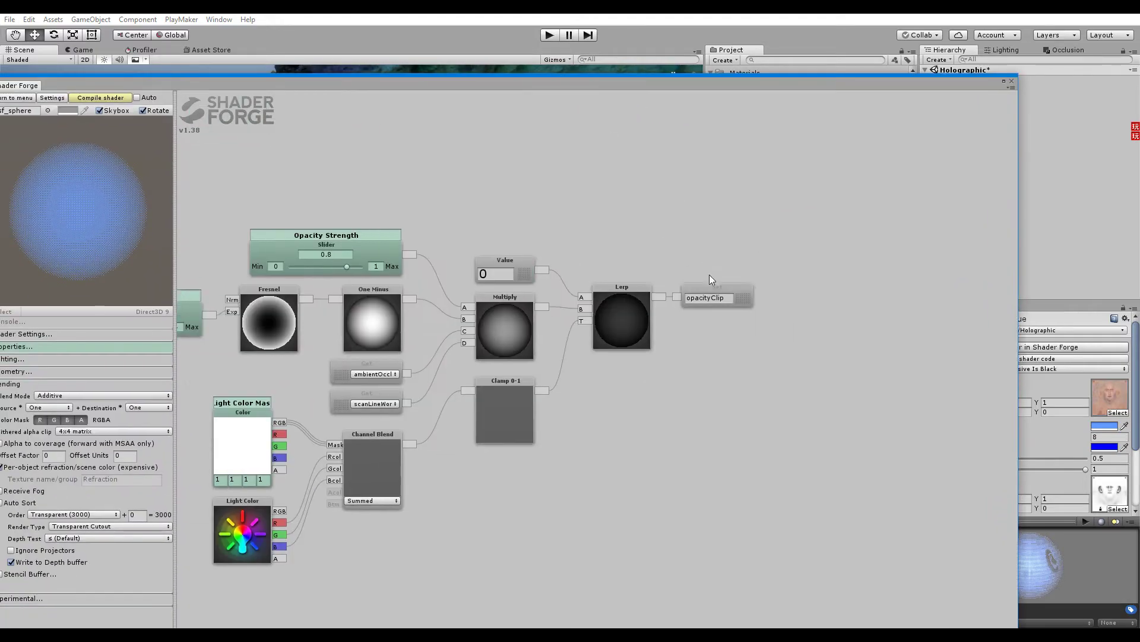
scroll(709, 275, down, 3)
middle_drag(602, 207, 653, 264)
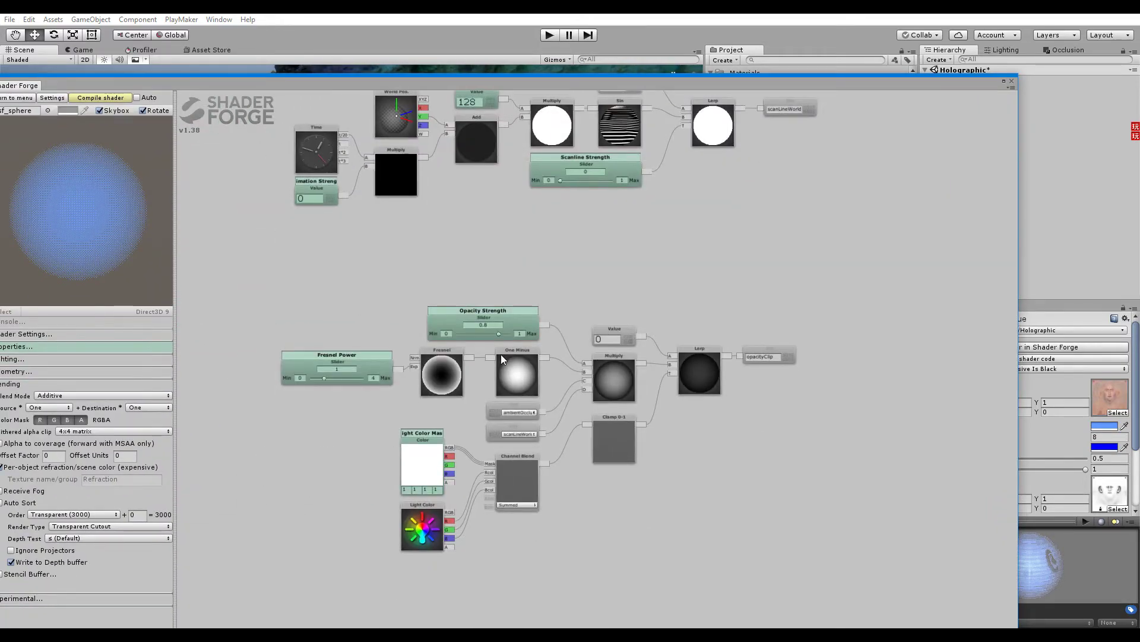
scroll(529, 359, up, 5)
scroll(529, 386, up, 1)
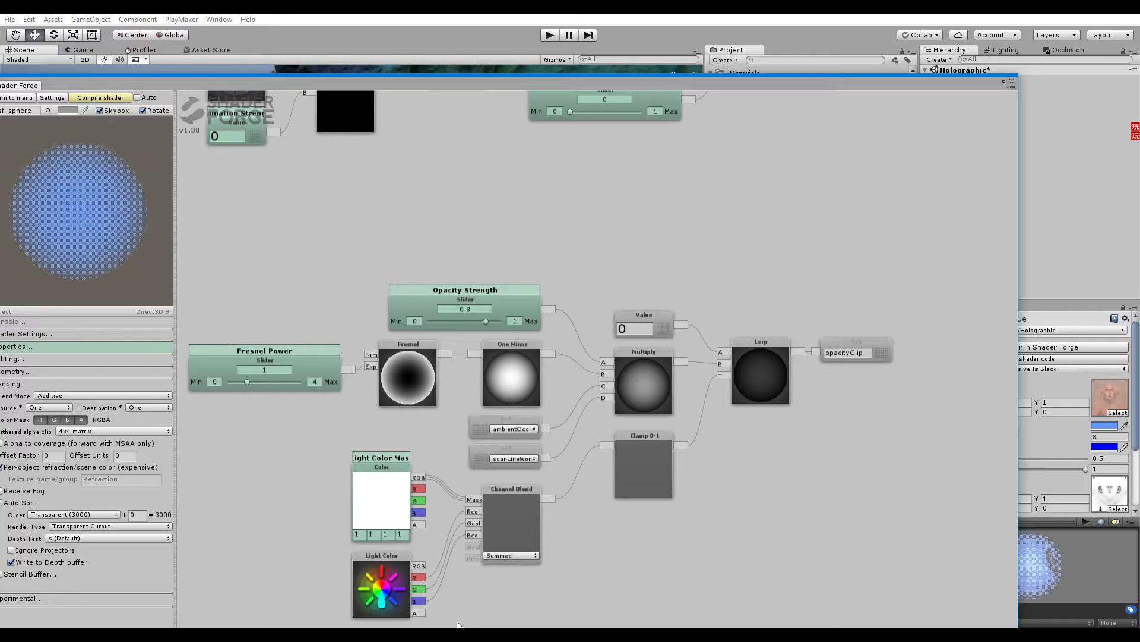
drag(697, 490, 706, 421)
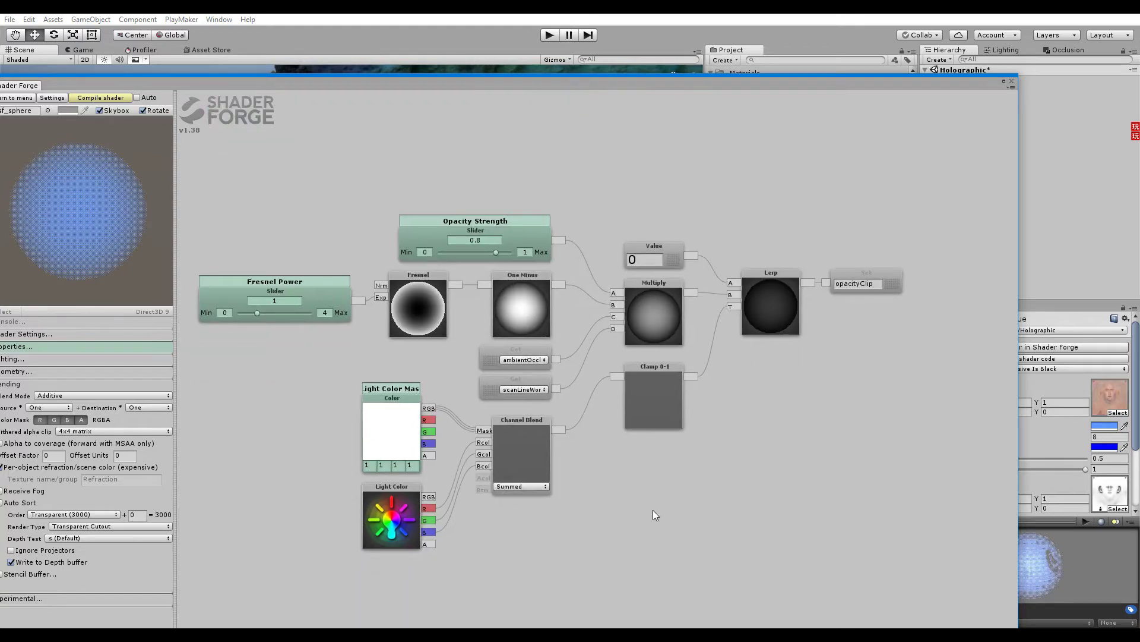
- Check the ambientOccl and scanline Get nodes, and with the Scene view uncovered set the blue hologram material's Scanline Strength to 0.157
click(487, 364)
click(489, 391)
drag(562, 81, 461, 419)
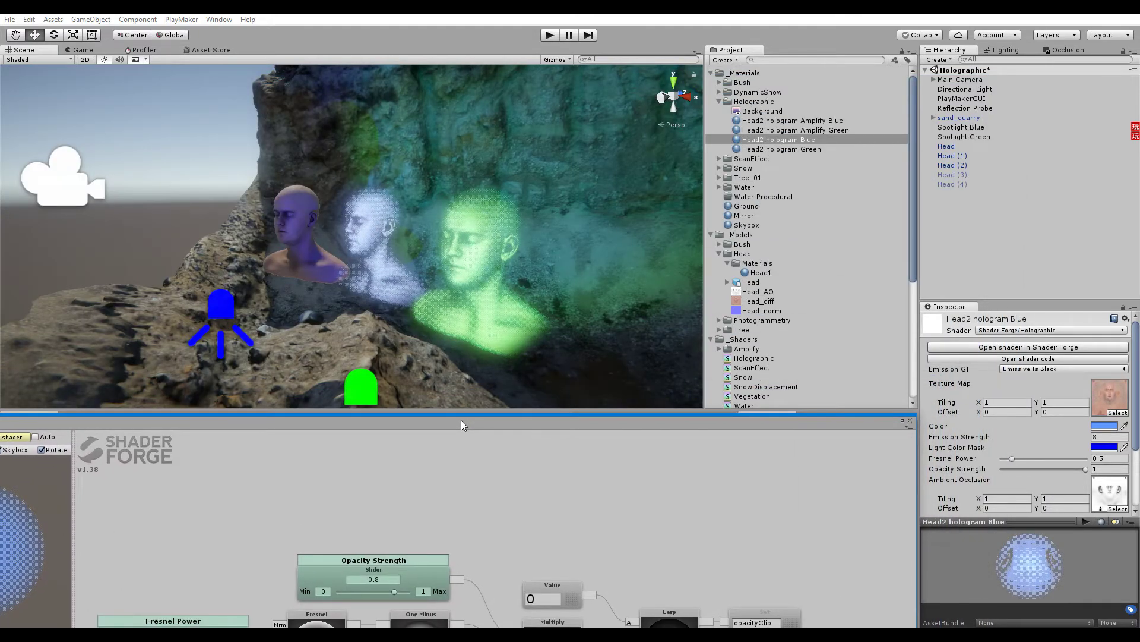
scroll(1010, 463, down, 3)
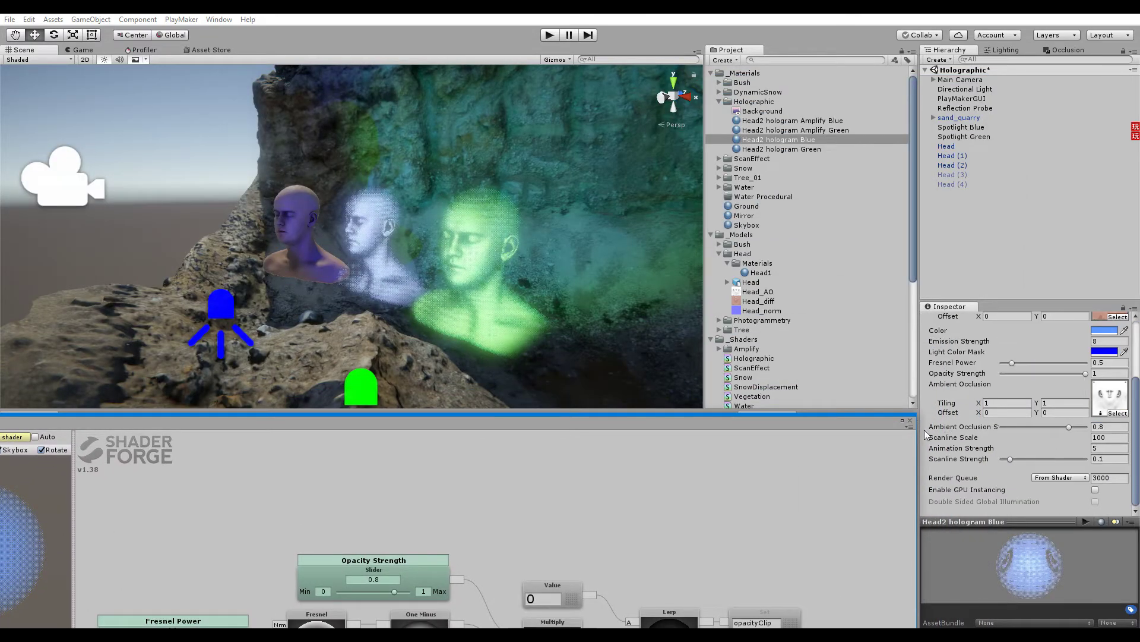
mouse_move(1013, 459)
mouse_down()
mouse_move(1092, 462)
mouse_move(1018, 465)
mouse_move(989, 447)
mouse_move(1008, 450)
mouse_up()
- Try an Animation Strength of 100 on the blue hologram material and set it back to 5
click(1104, 448)
text(100)
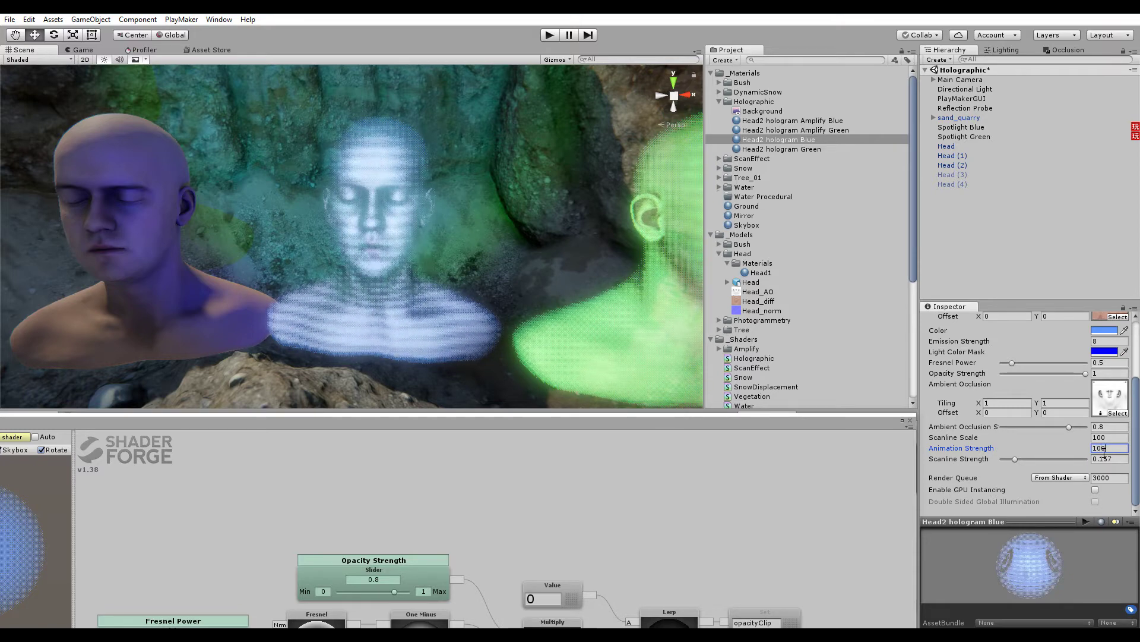
drag(1110, 451, 1076, 447)
text(17)
- Try Scanline Scale values of 151.3, 200 and 64 on the blue hologram material, and set it back to 100
click(1063, 438)
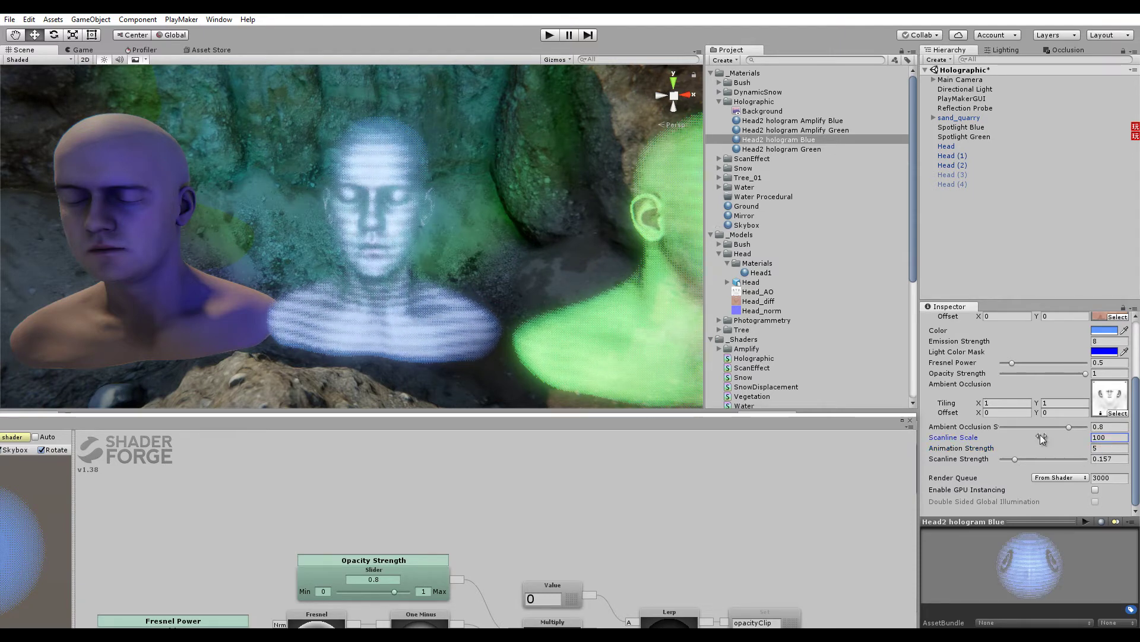
drag(1041, 437, 1062, 442)
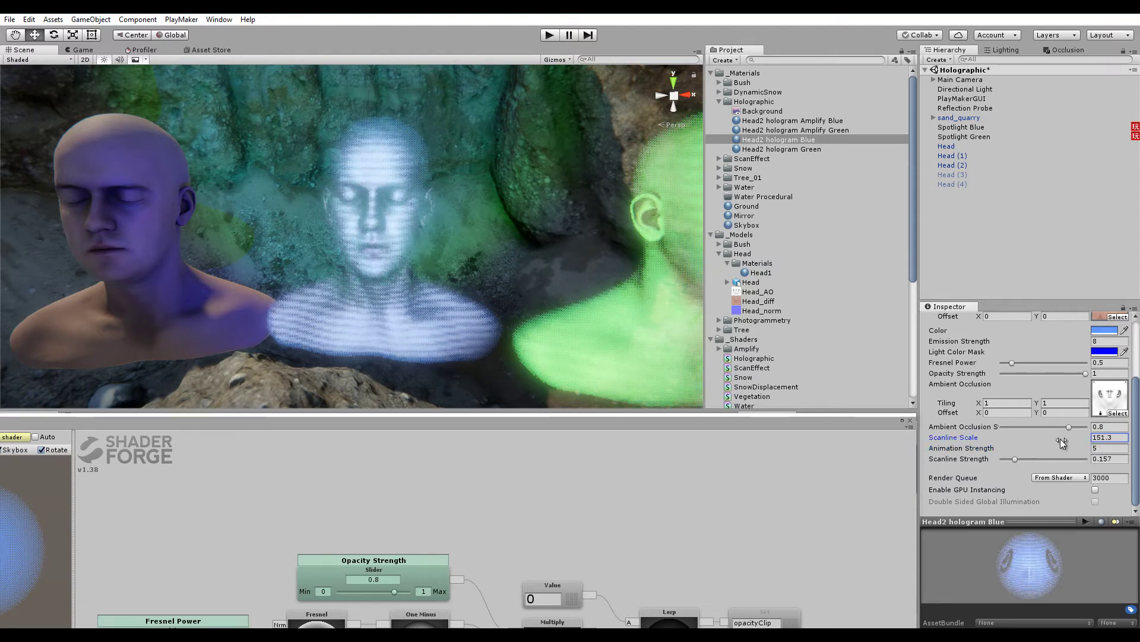
click(1116, 439)
text(200)
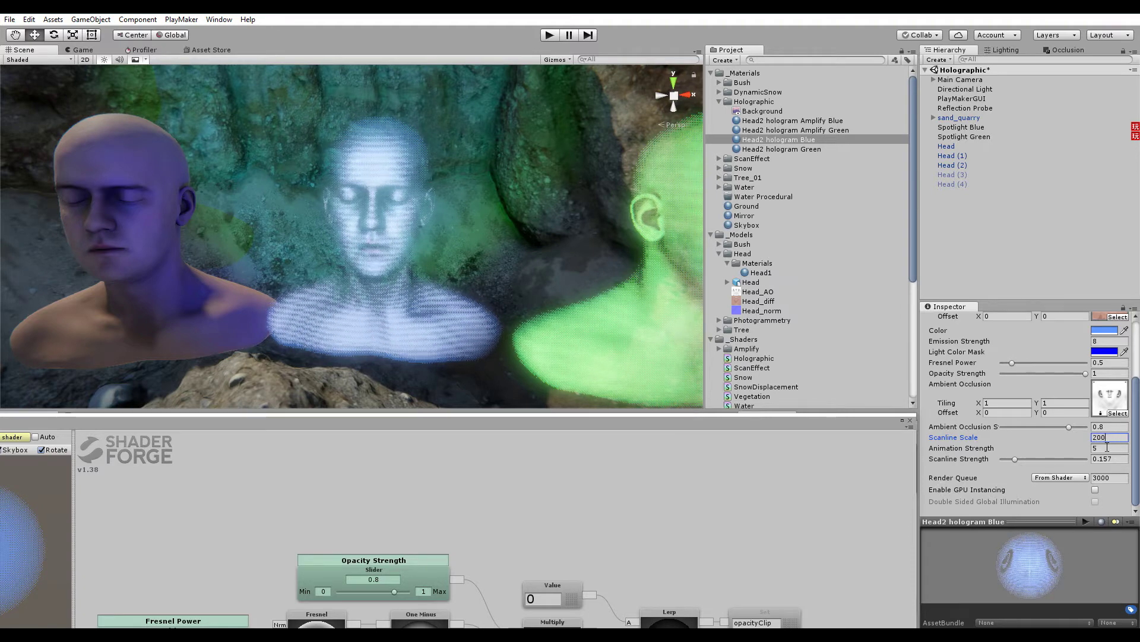
key(Return)
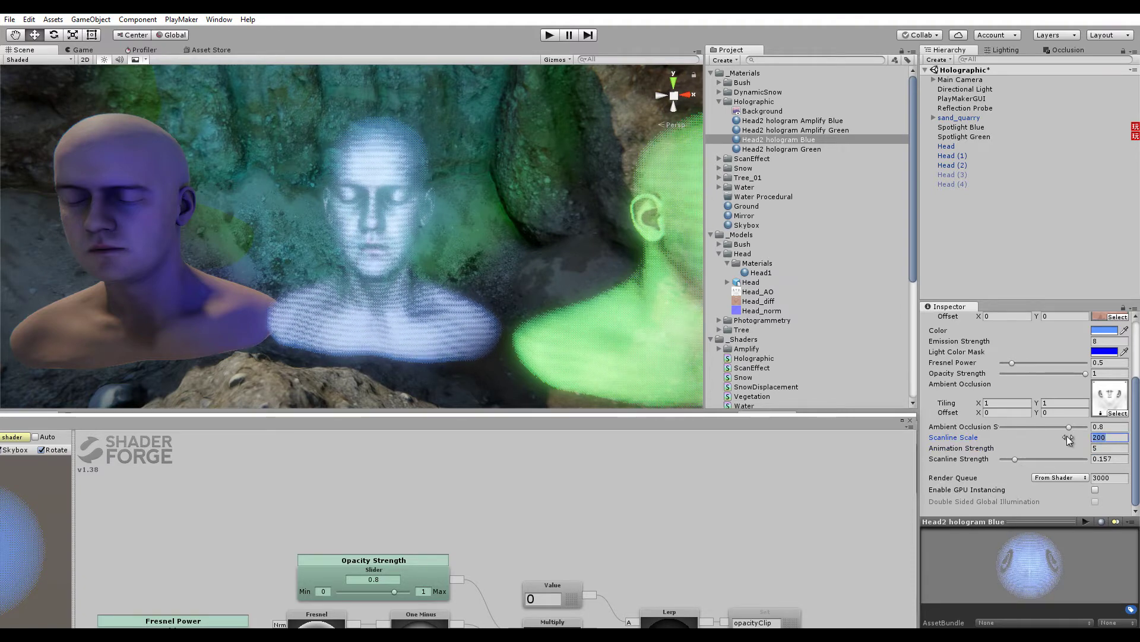
text(64)
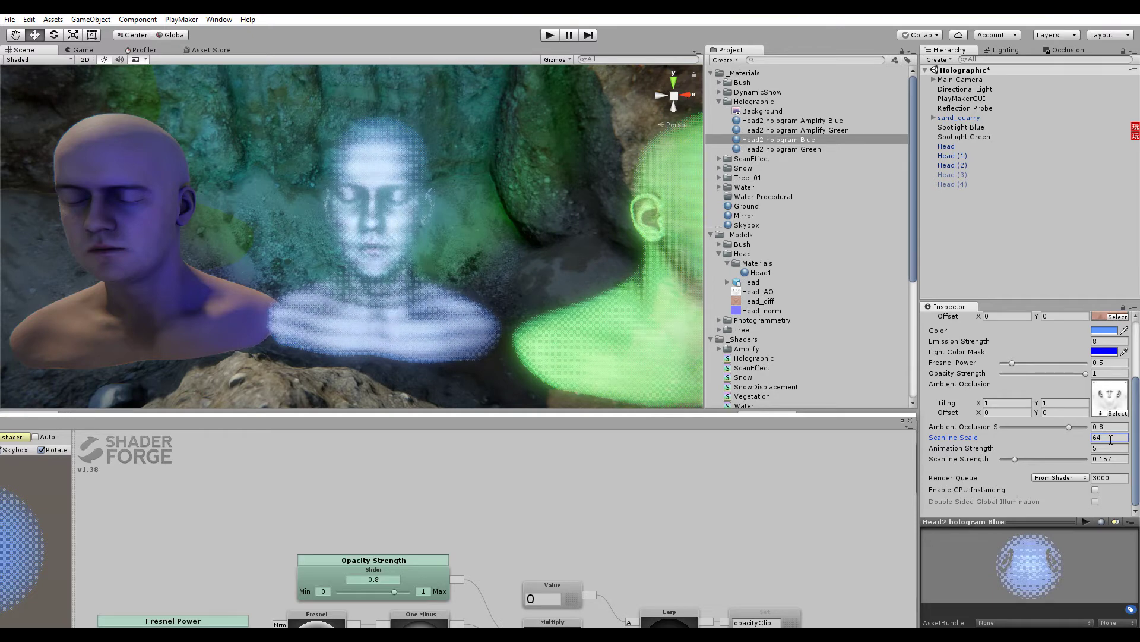
key(BackSpace)
key(BackSpace)
text(100)
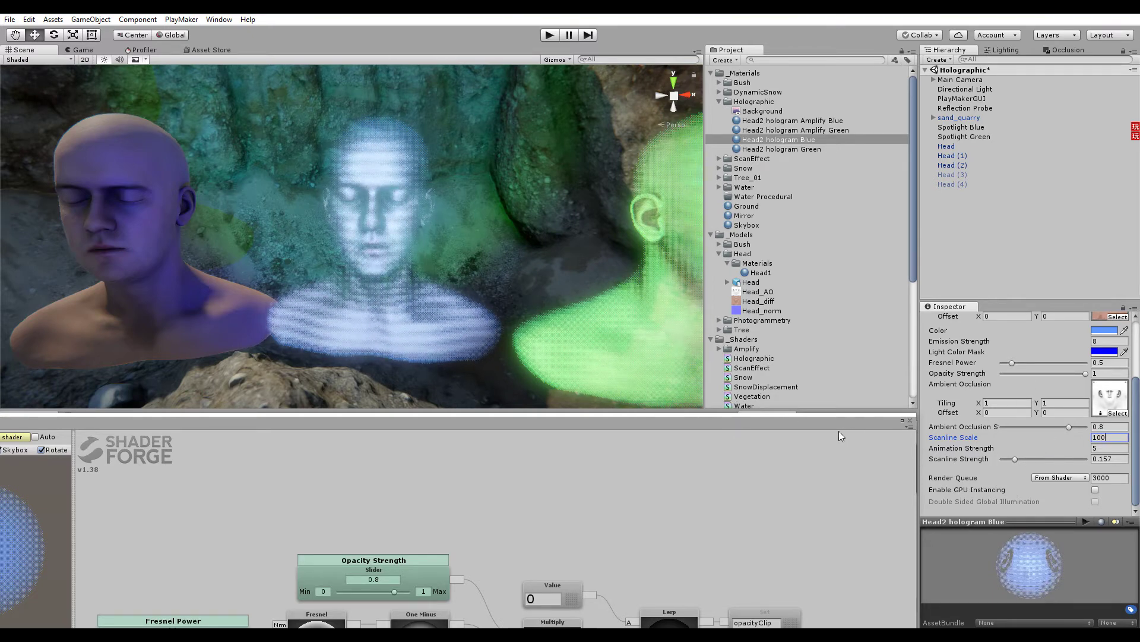
- Lower the blue hologram's ambient occlusion strength to 0, restore it to 0.8, and compare the head up close and from the front
alt+drag(286, 231, 350, 230)
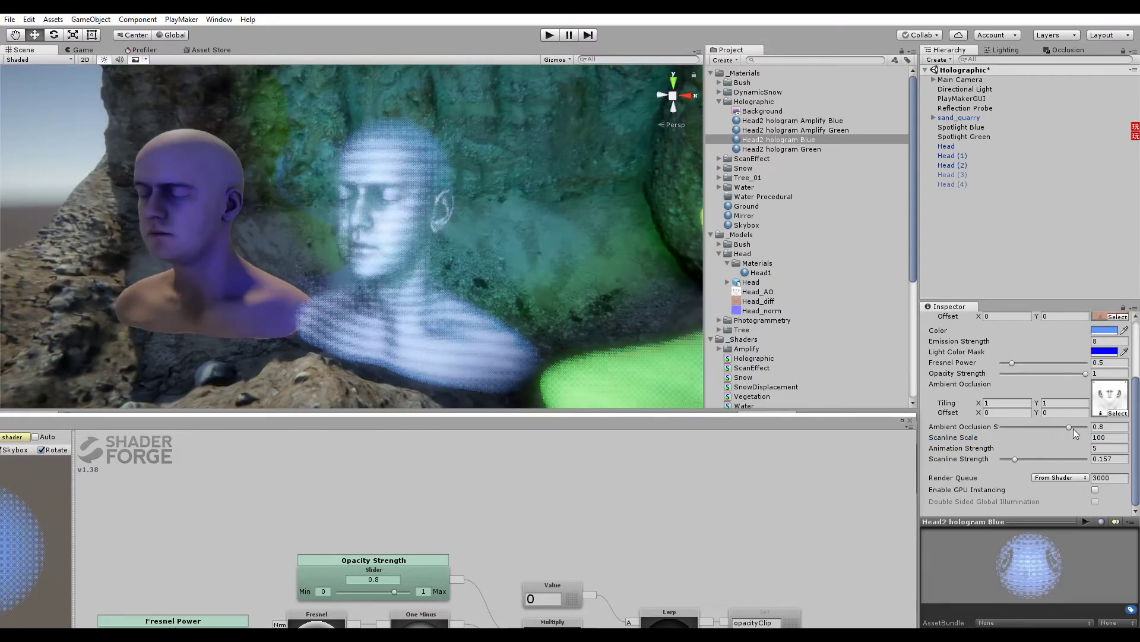
drag(1069, 426, 931, 427)
alt+drag(238, 223, 474, 208)
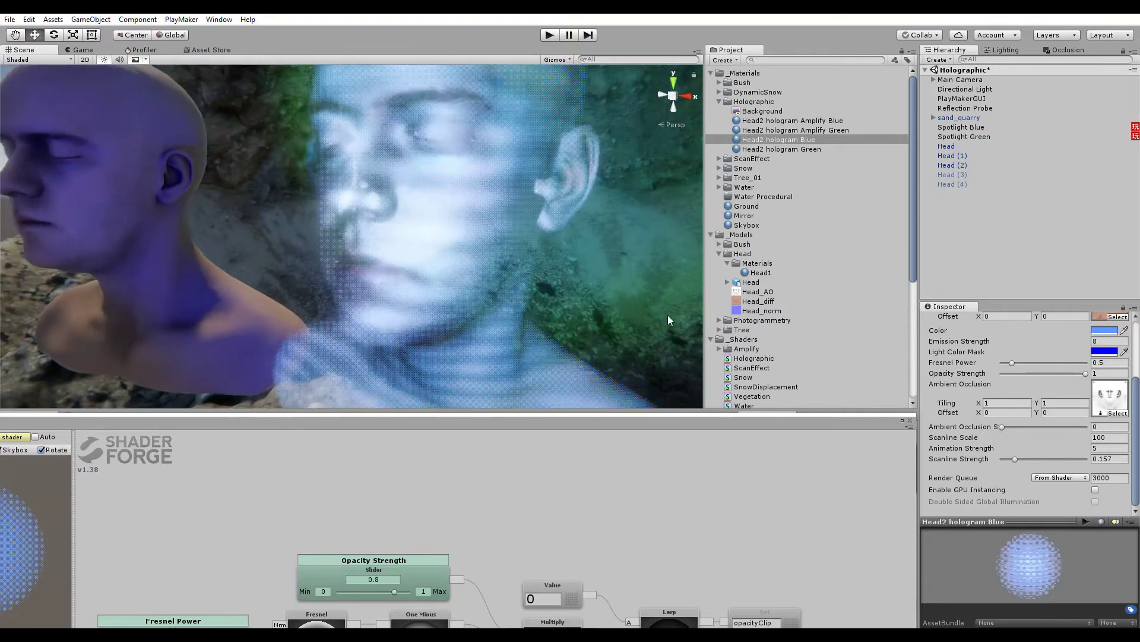
click(1099, 427)
text(.8)
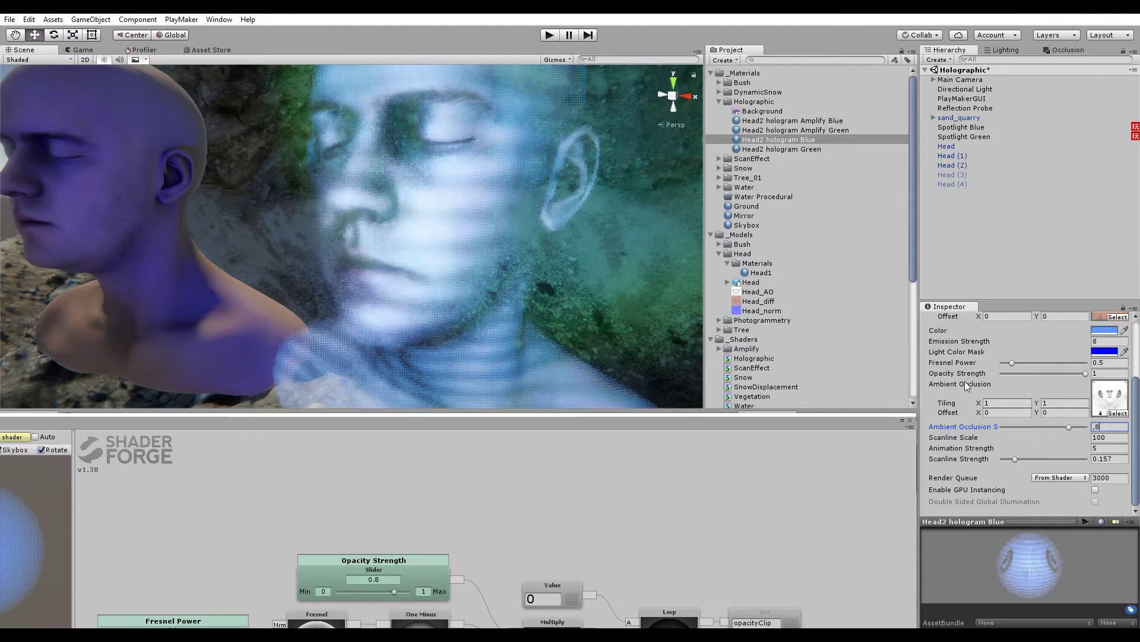
click(689, 429)
alt+drag(332, 196, 639, 191)
alt+drag(315, 222, 375, 269)
right_drag(374, 269, 445, 194)
alt+scroll(444, 195, down, 3)
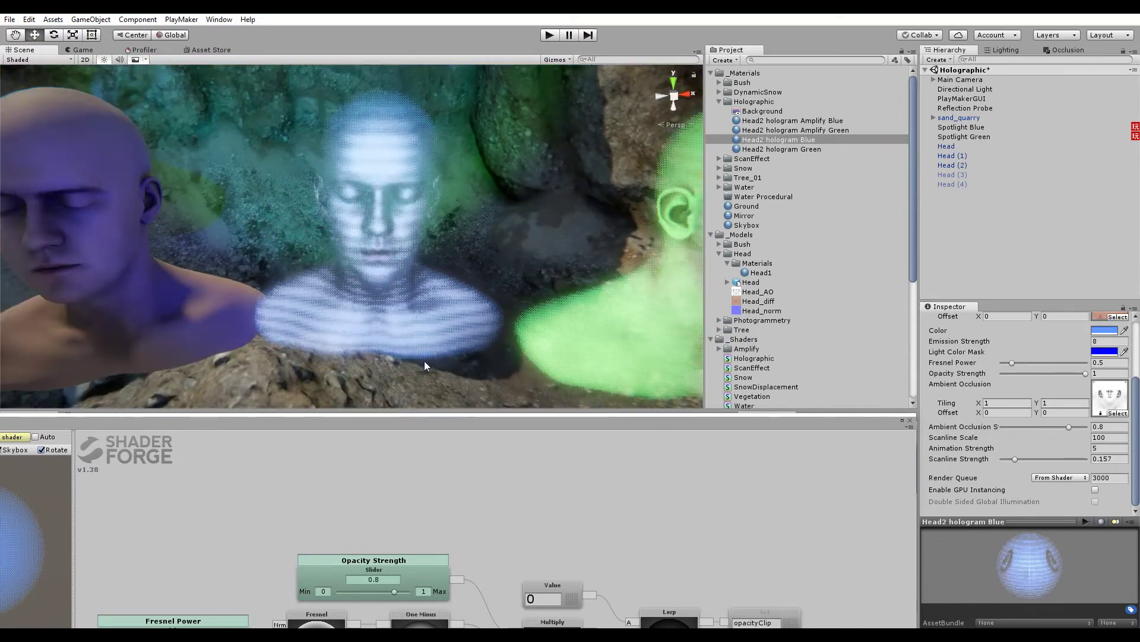
- Bring back the Shader Forge graph and move the Light Color Mask and Light Color nodes slightly higher beside Channel Blend
drag(481, 417, 616, 50)
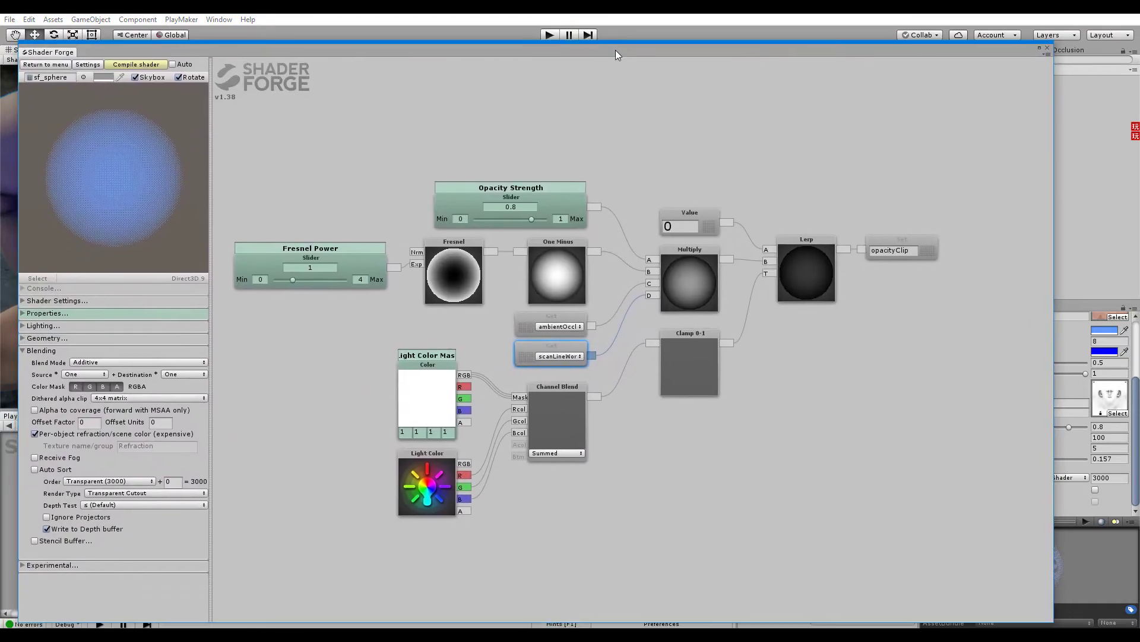
click(422, 384)
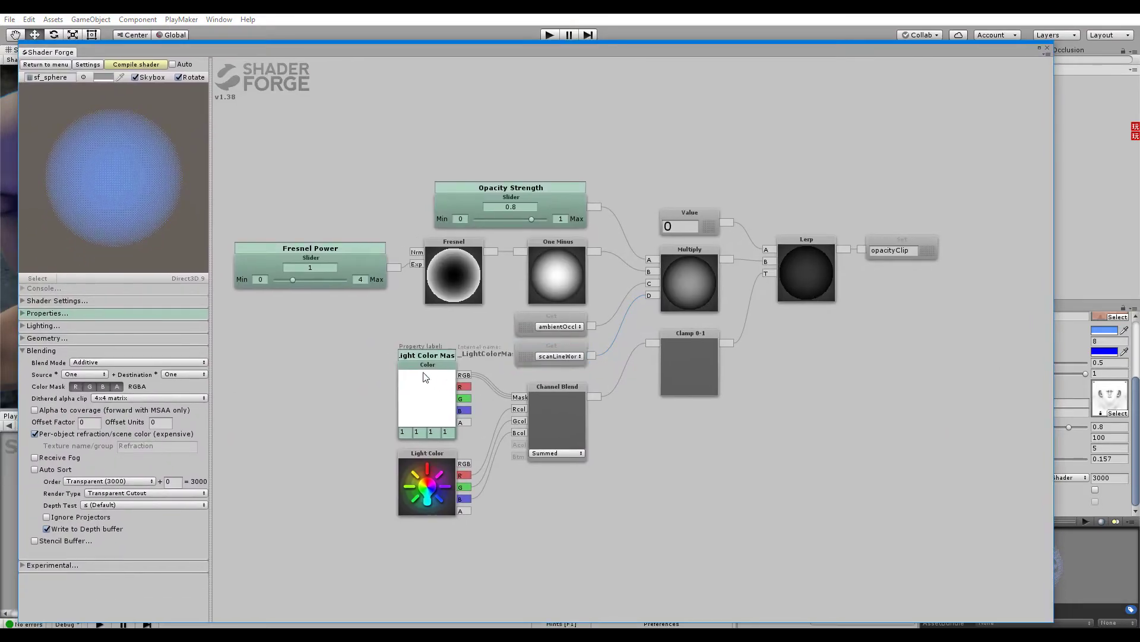
click(567, 414)
drag(433, 474, 433, 471)
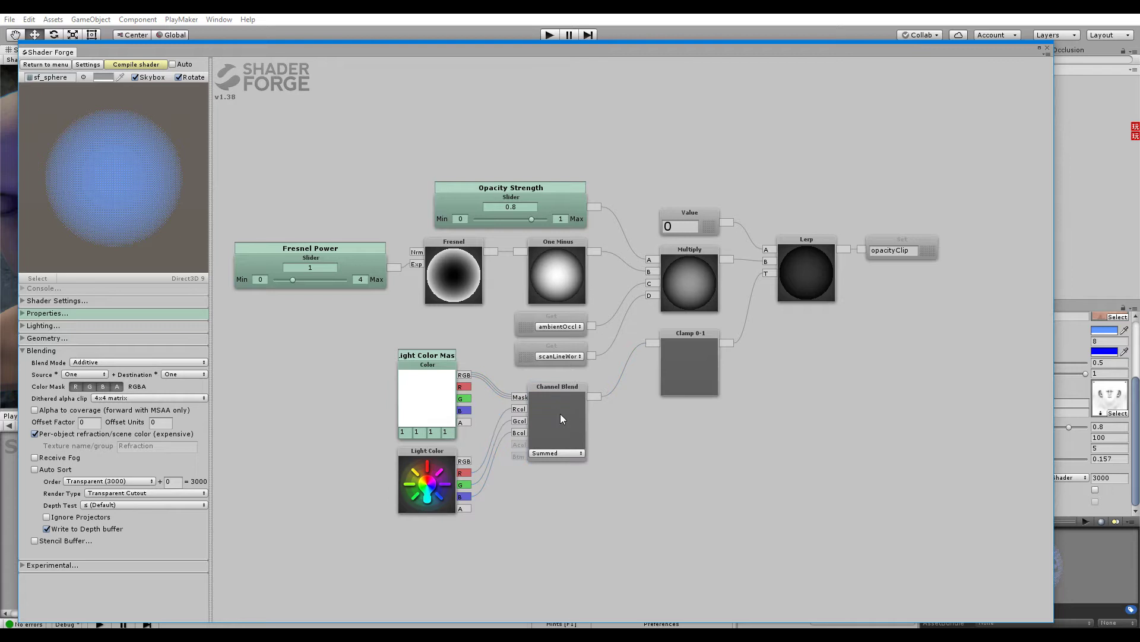
drag(431, 388, 431, 370)
drag(428, 470, 428, 456)
middle_drag(376, 438, 377, 437)
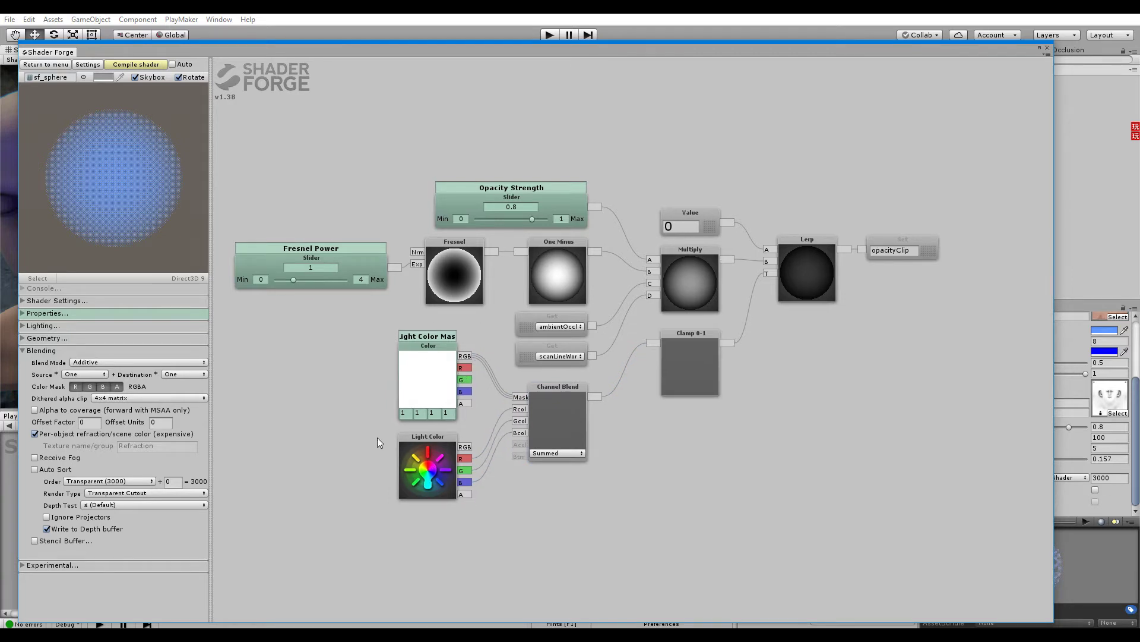
click(443, 481)
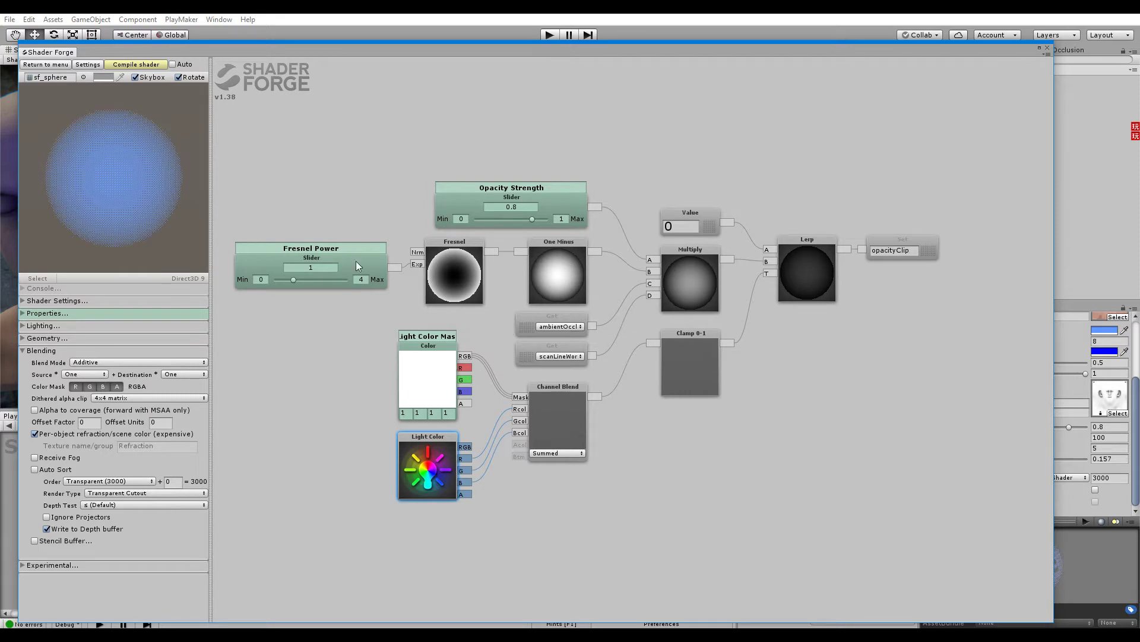
- Check the hologram heads in the Scene view, and display the scanline branch in the Shader Forge graph
drag(394, 55, 286, 480)
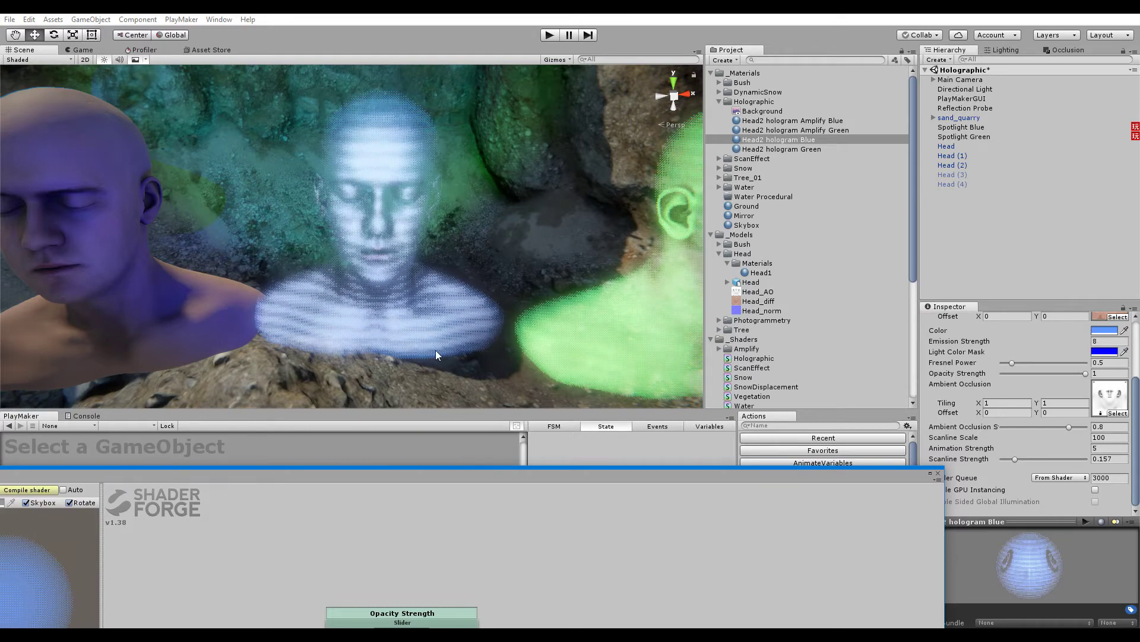
drag(478, 481, 541, 77)
middle_drag(743, 378, 716, 384)
middle_drag(607, 243, 593, 448)
scroll(610, 377, down, 2)
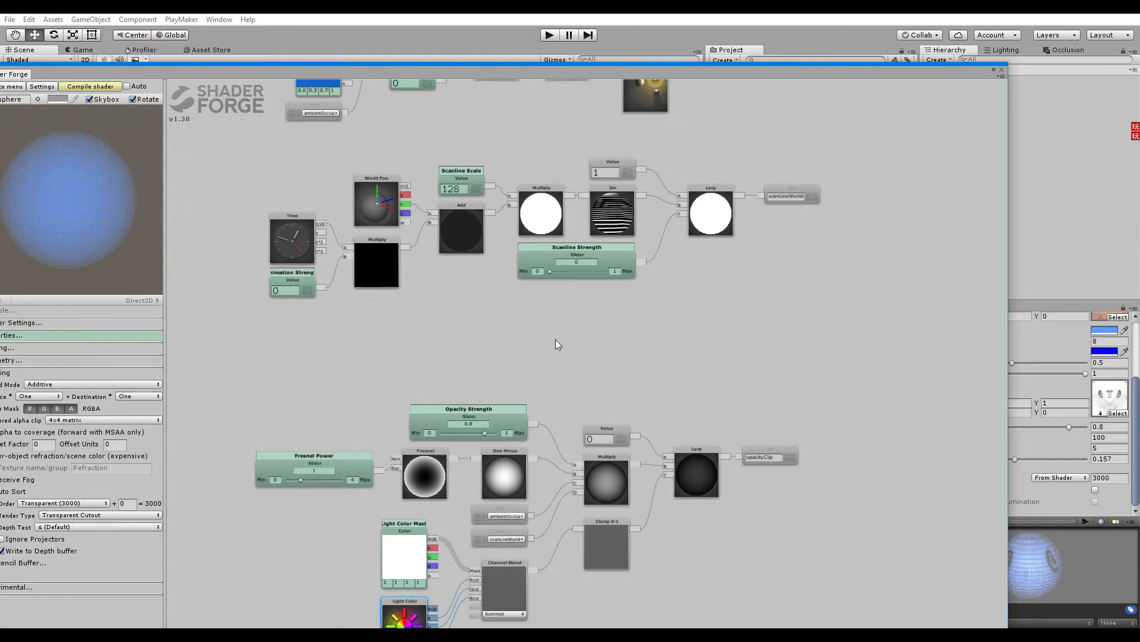
middle_drag(538, 377, 518, 514)
scroll(435, 291, up, 3)
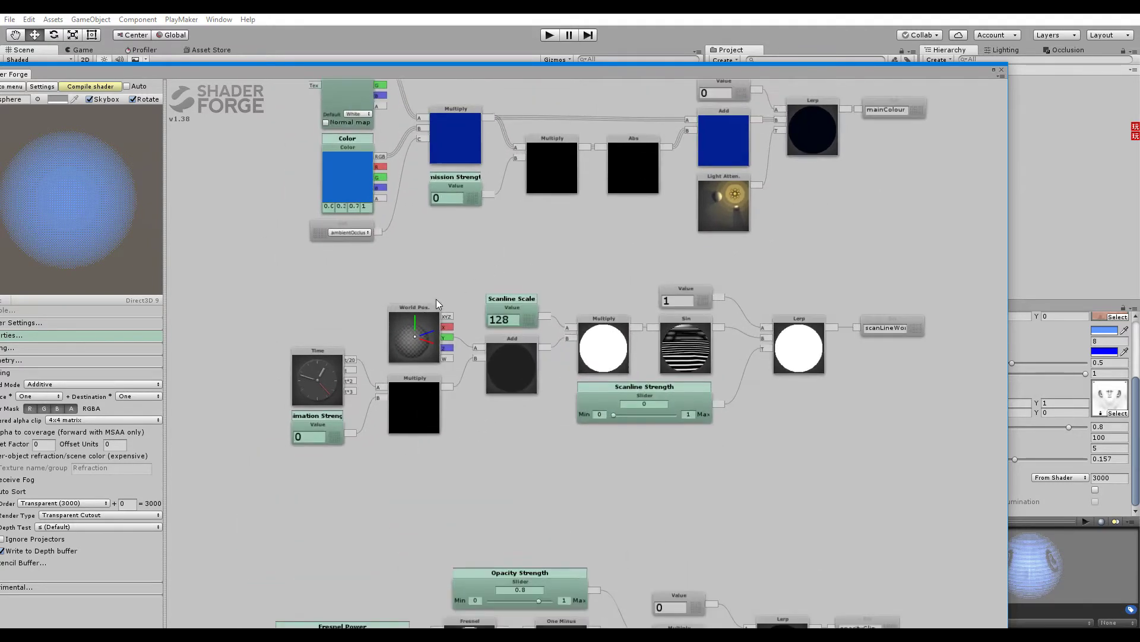
- Review the scanline branch from World Pos. and Add through Scanline Scale and Sin to the Lerp and its Value node
click(409, 332)
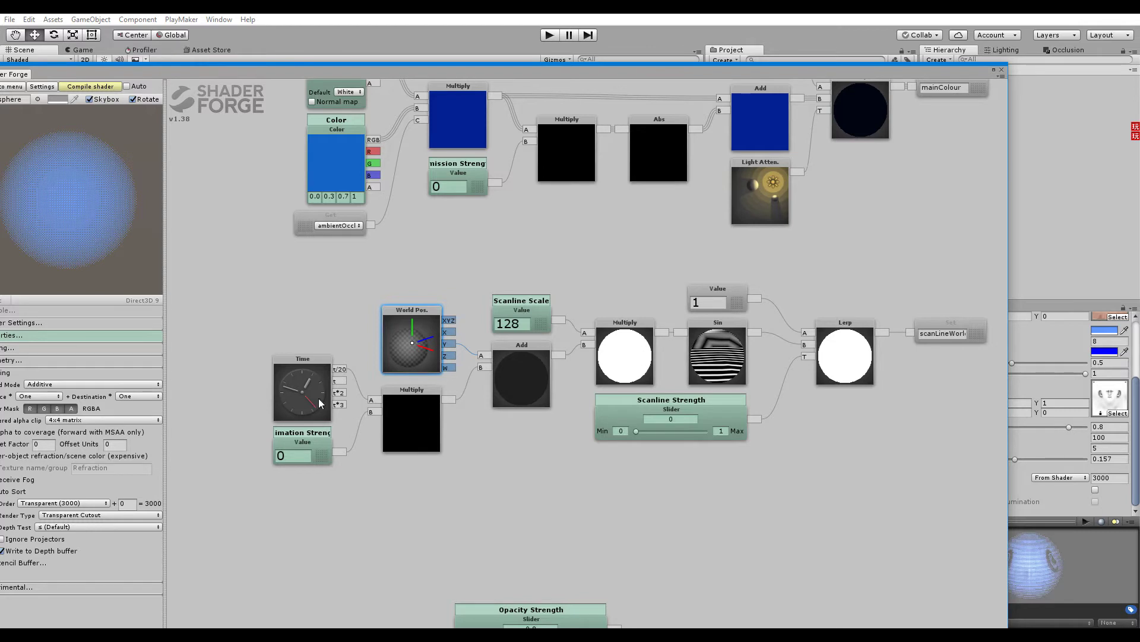
click(534, 373)
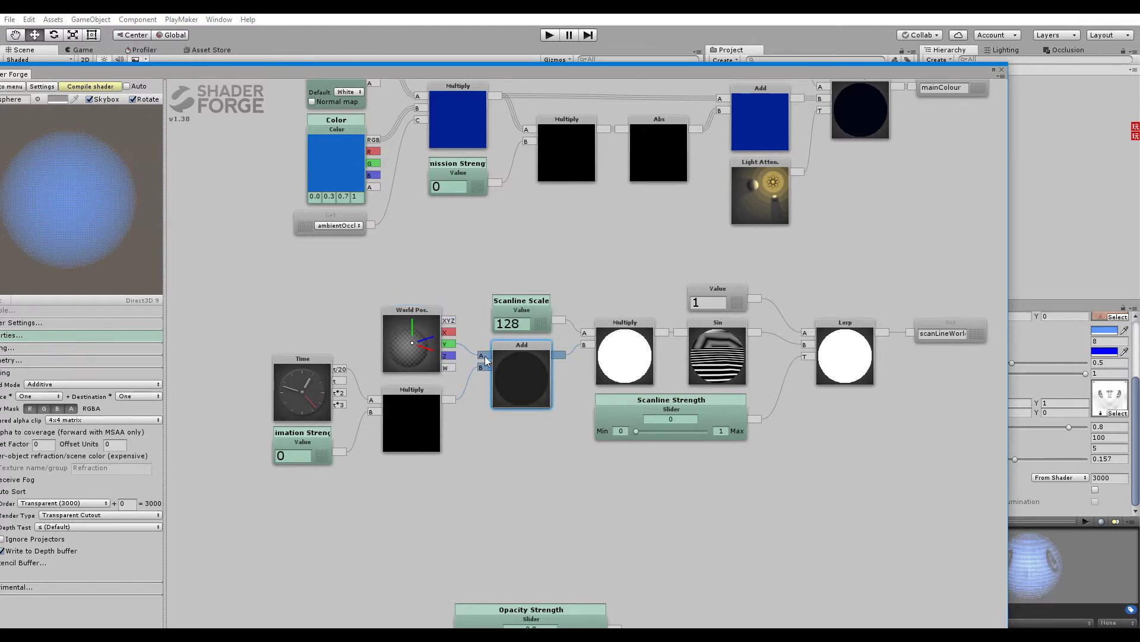
click(541, 321)
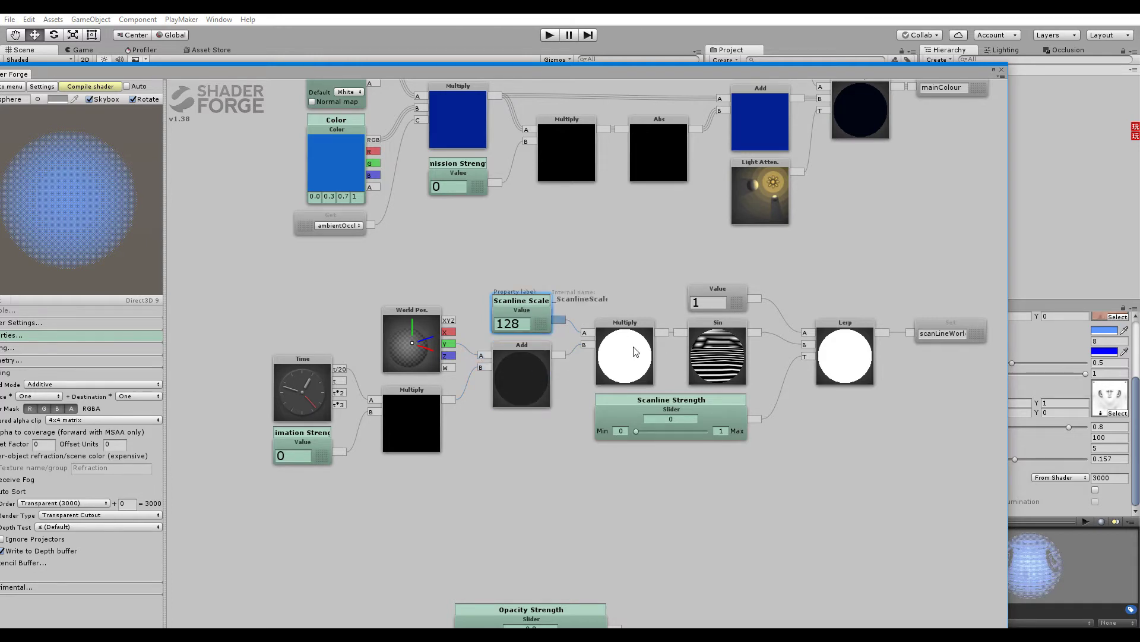
click(713, 351)
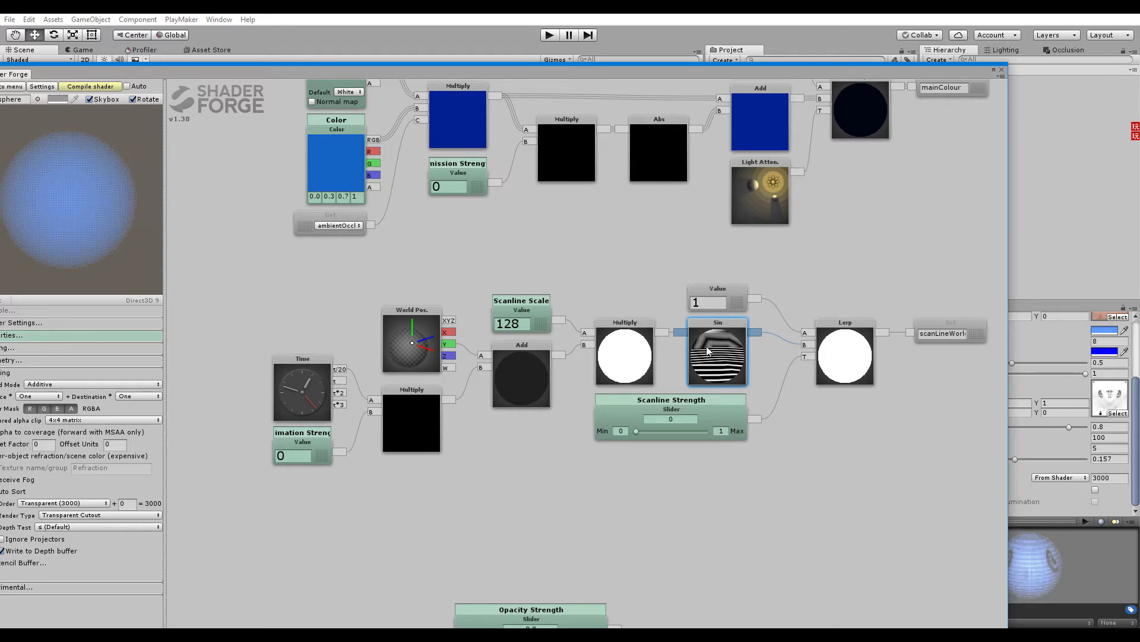
drag(756, 355, 614, 356)
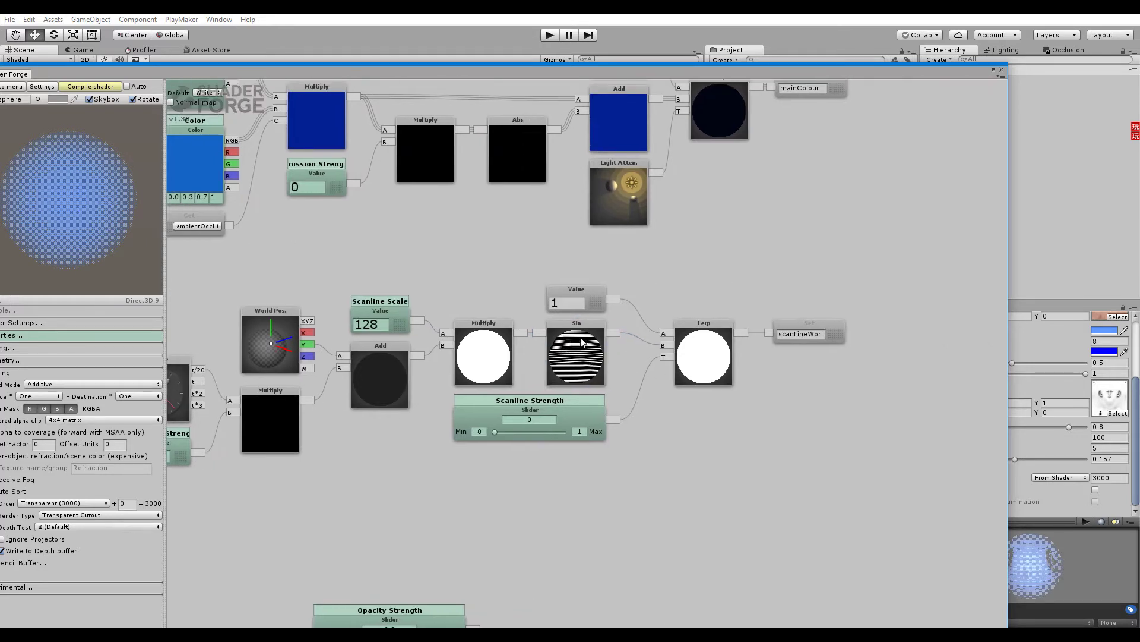
click(701, 350)
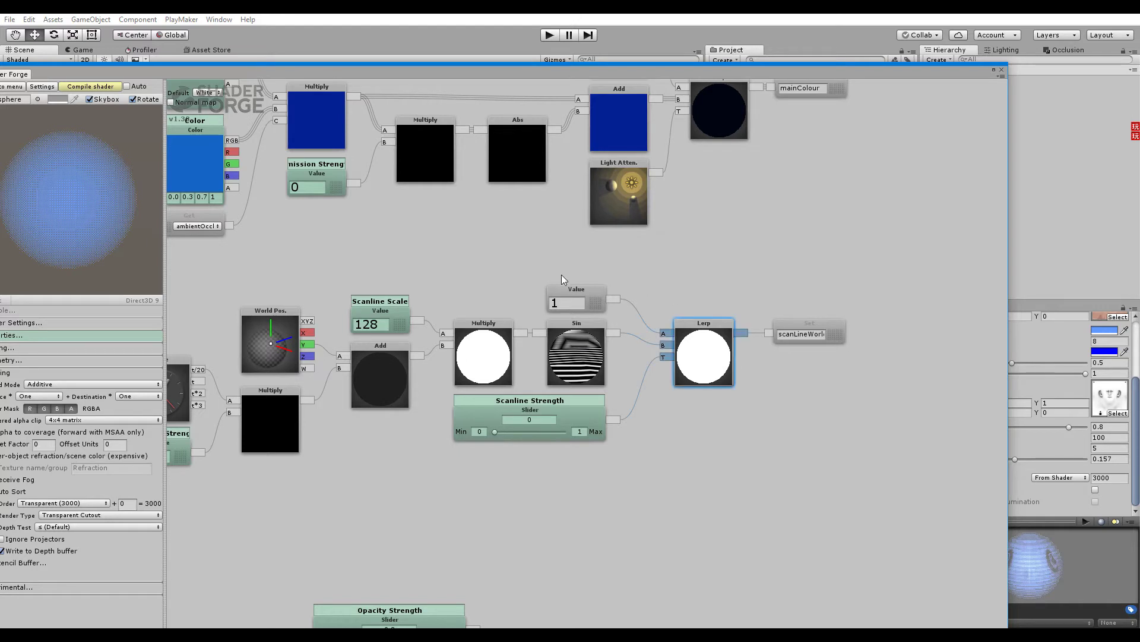
click(593, 298)
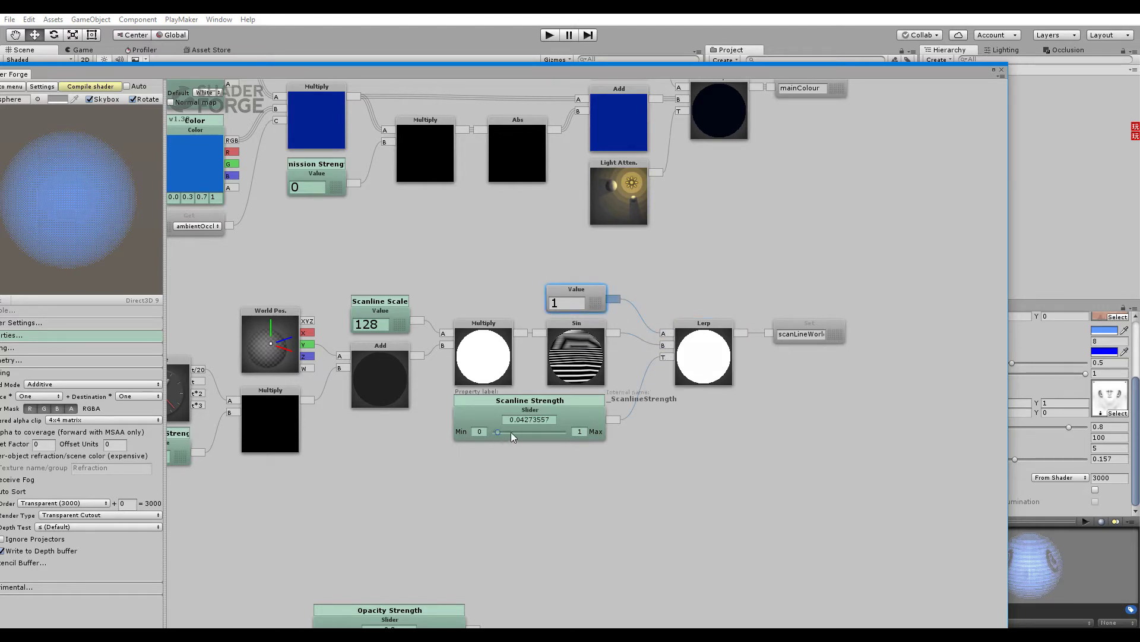
- Try a small Scanline Strength on the graph's slider node and return it to 0
drag(511, 432, 486, 430)
key(m)
click(730, 461)
click(729, 461)
key(Delete)
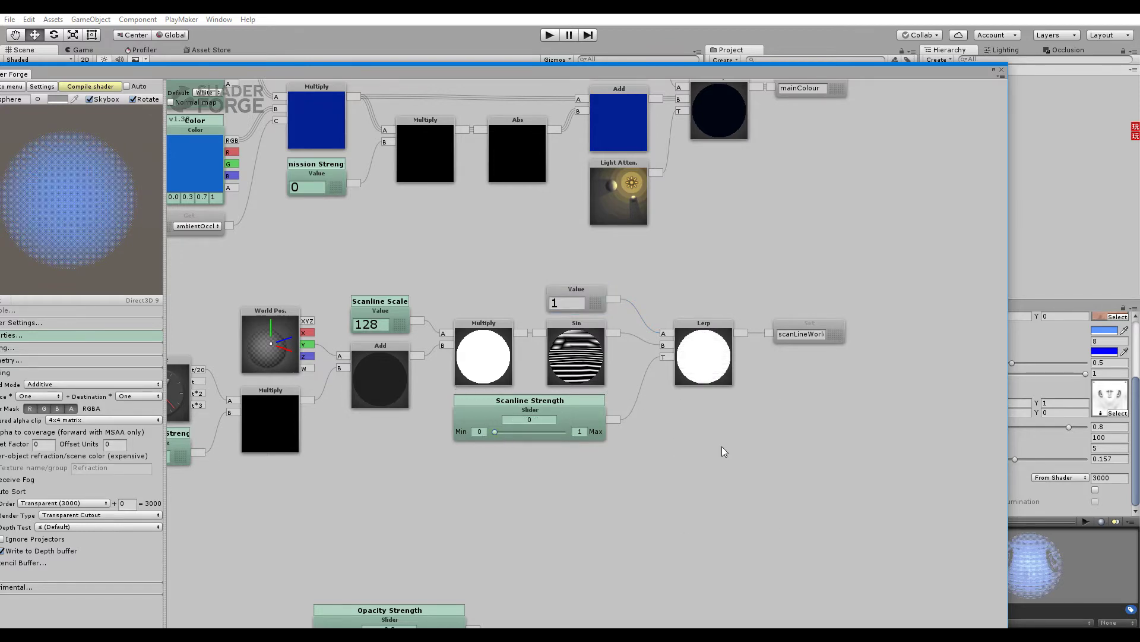
- Set the graph's Scanline Strength slider node to 1, and compare the scanline Lerp with the opacityClip branch previews
middle_drag(589, 602, 641, 220)
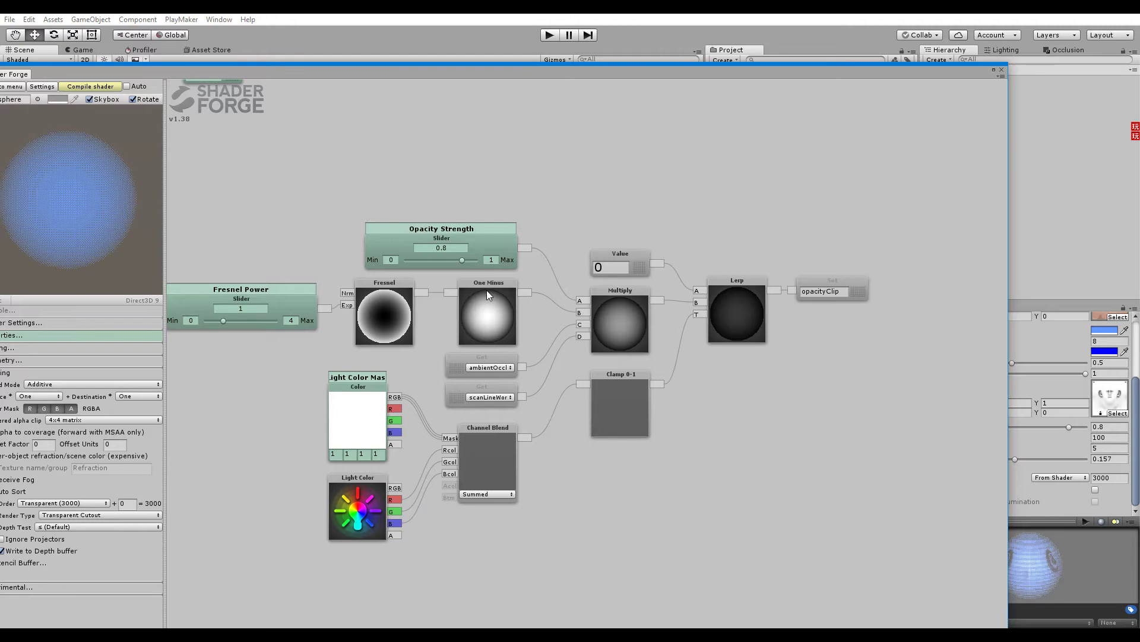
drag(665, 196, 616, 382)
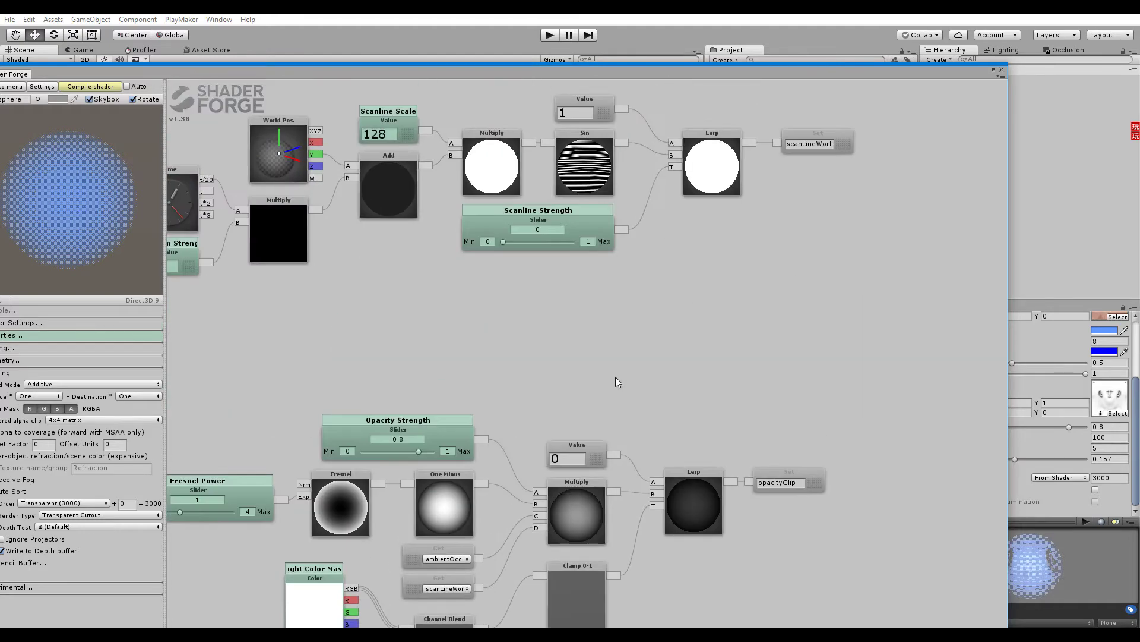
drag(608, 282, 565, 427)
click(563, 259)
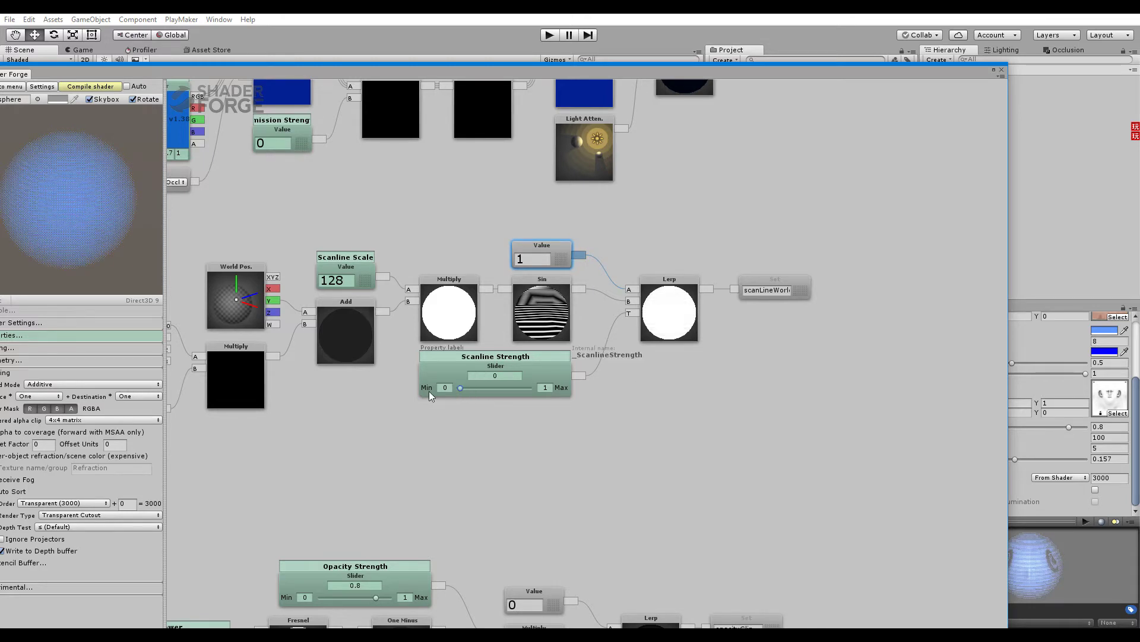
drag(463, 388, 532, 391)
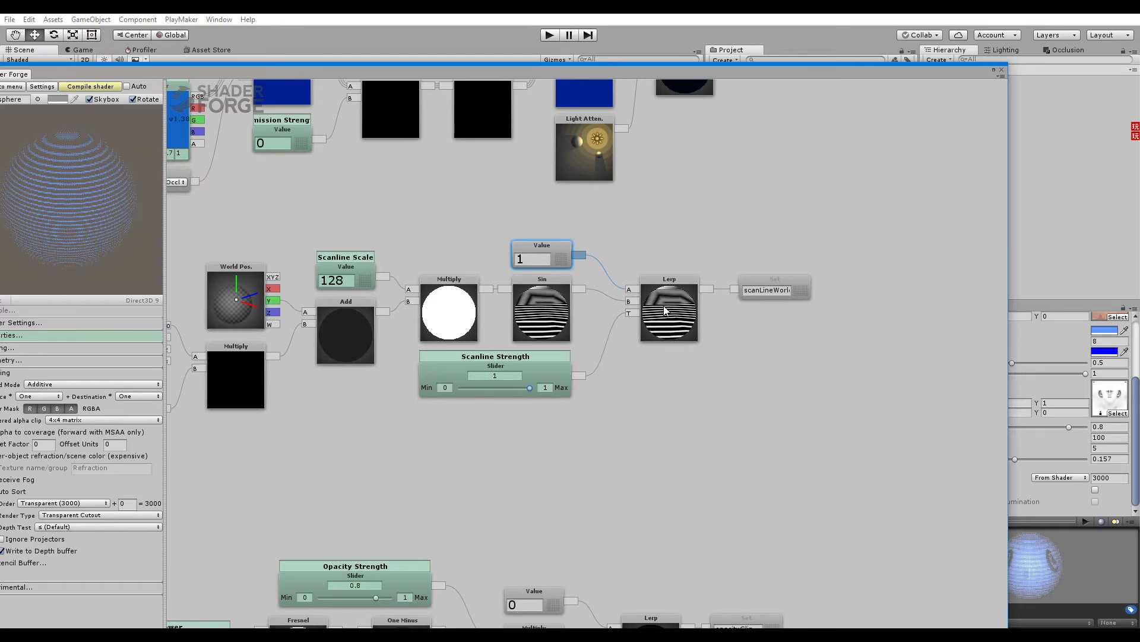
middle_drag(571, 455, 593, 208)
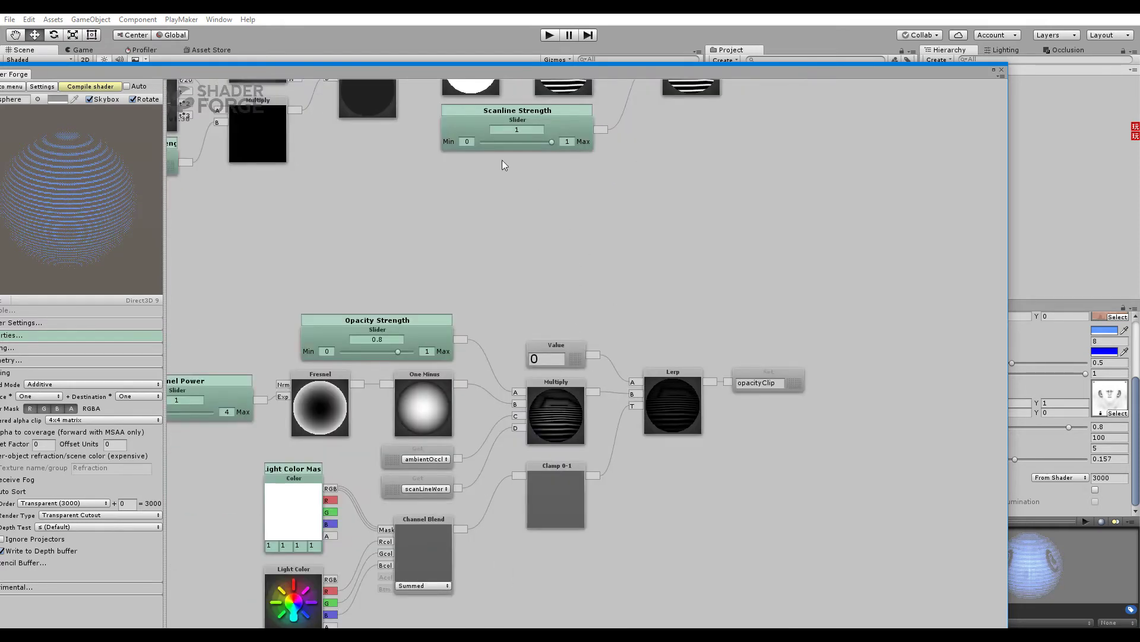
scroll(639, 219, up, 1)
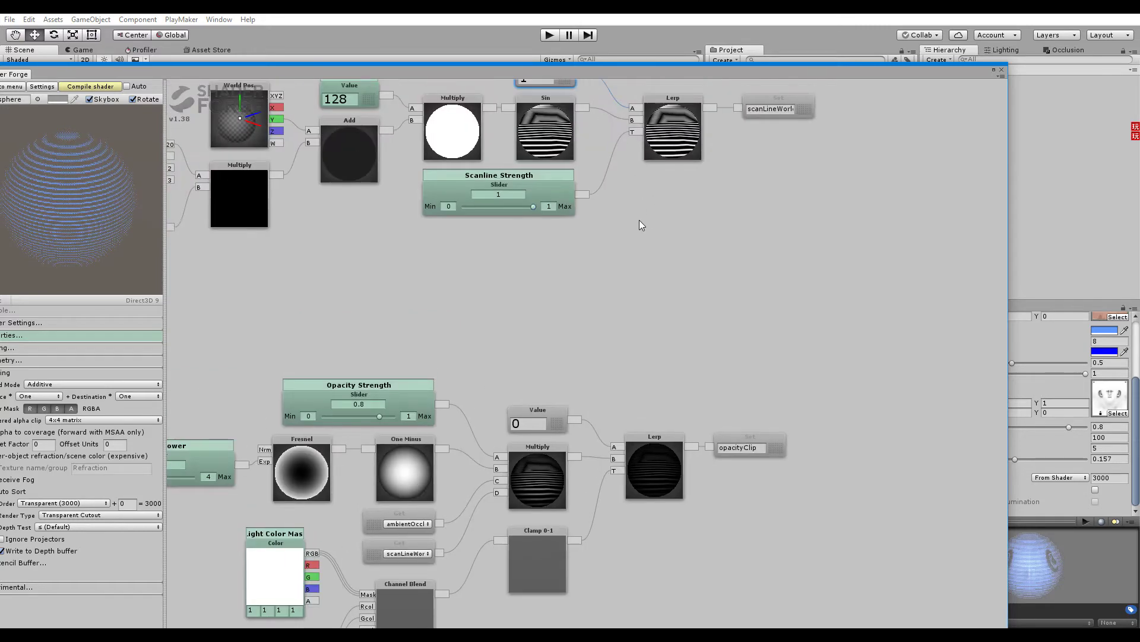
- Set the graph's Scanline Strength slider node to 0
middle_drag(507, 269, 531, 324)
drag(539, 262, 479, 262)
middle_drag(674, 355, 670, 388)
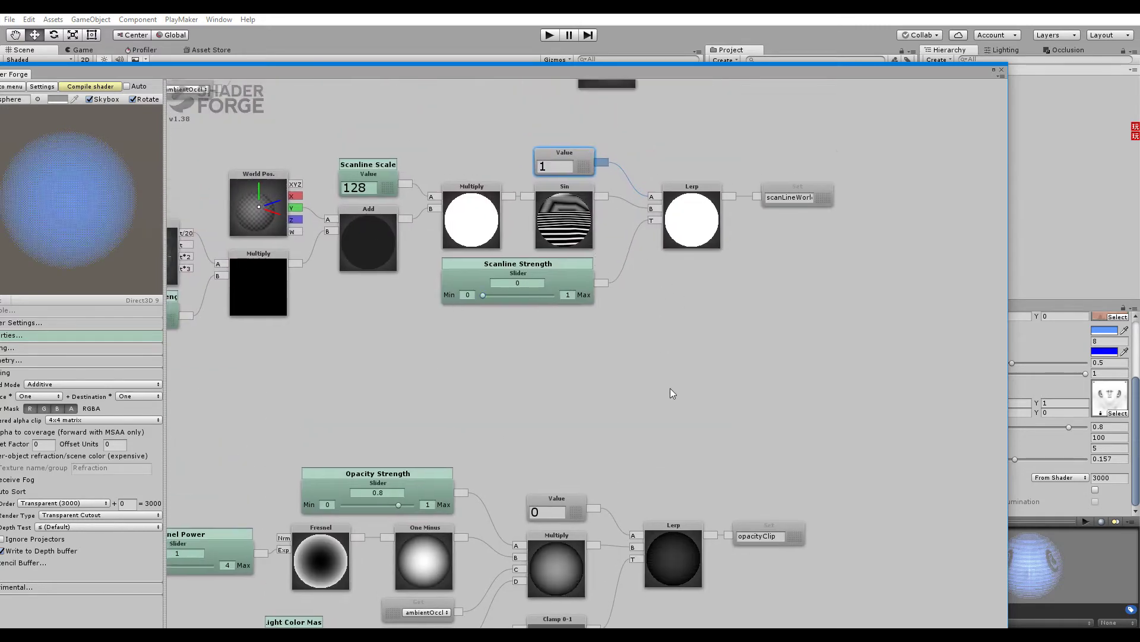
- Examine the Light Atten. node feeding the mainColour Lerp, and compare that branch with the opacityClip branch
middle_drag(497, 176, 564, 467)
middle_drag(462, 385, 468, 395)
middle_drag(760, 377, 708, 376)
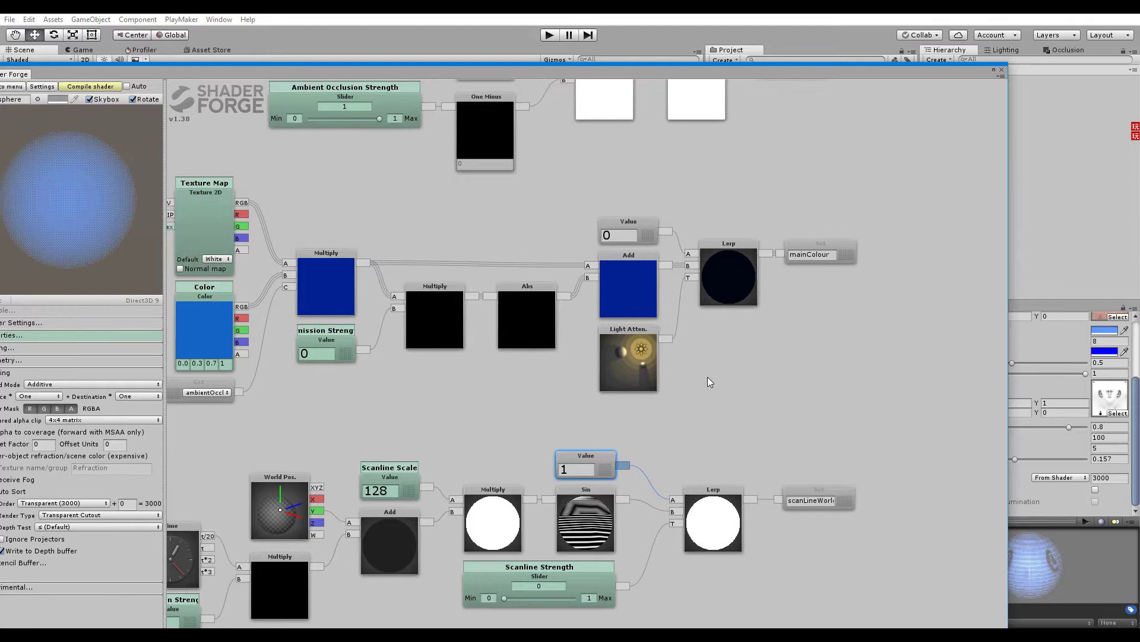
click(615, 368)
scroll(573, 462, down, 12)
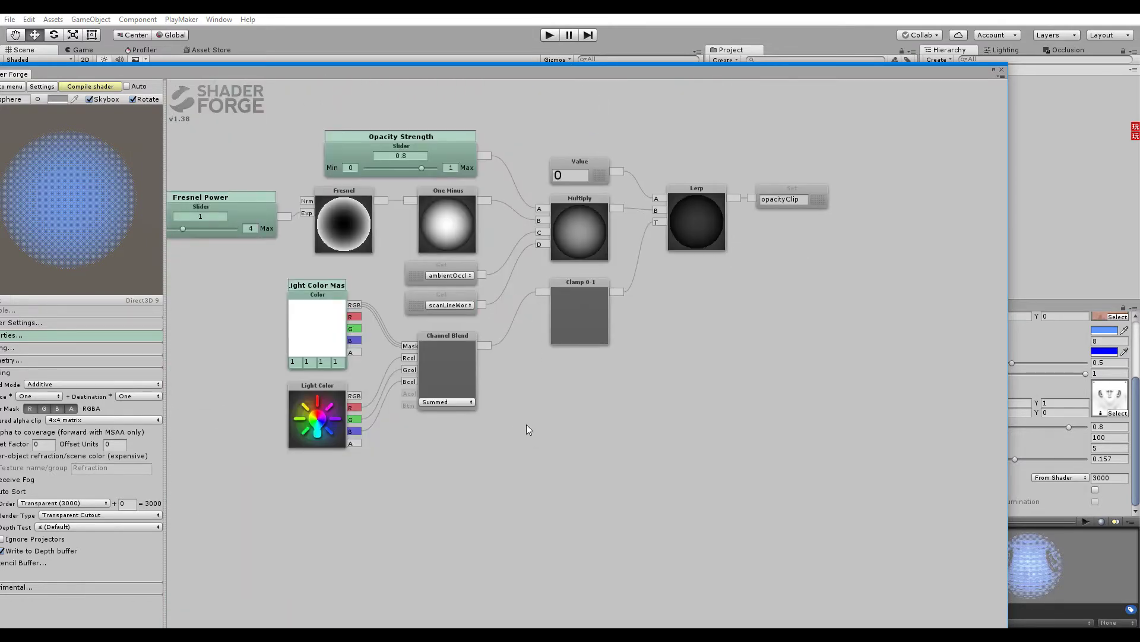
click(818, 199)
scroll(547, 300, up, 10)
click(560, 331)
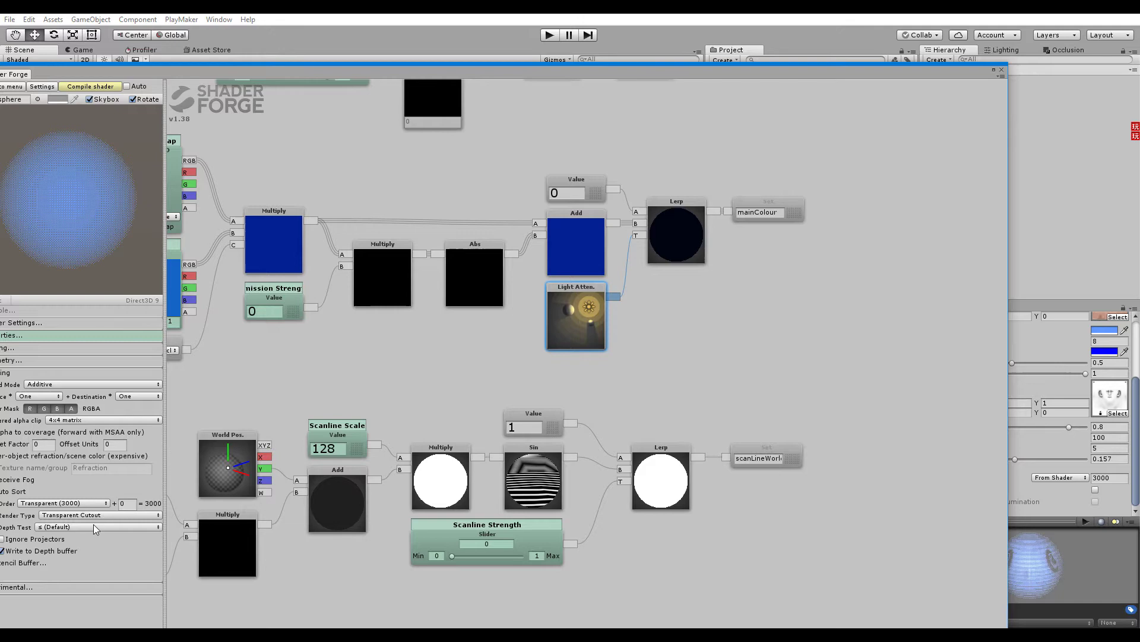
drag(273, 373, 321, 360)
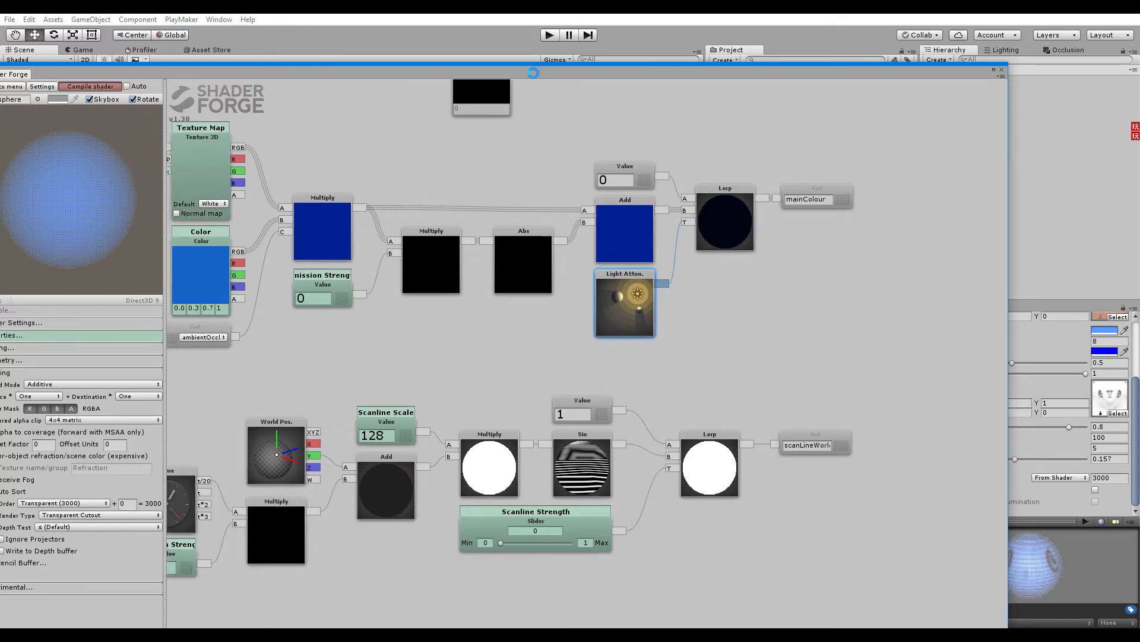
drag(533, 72, 504, 73)
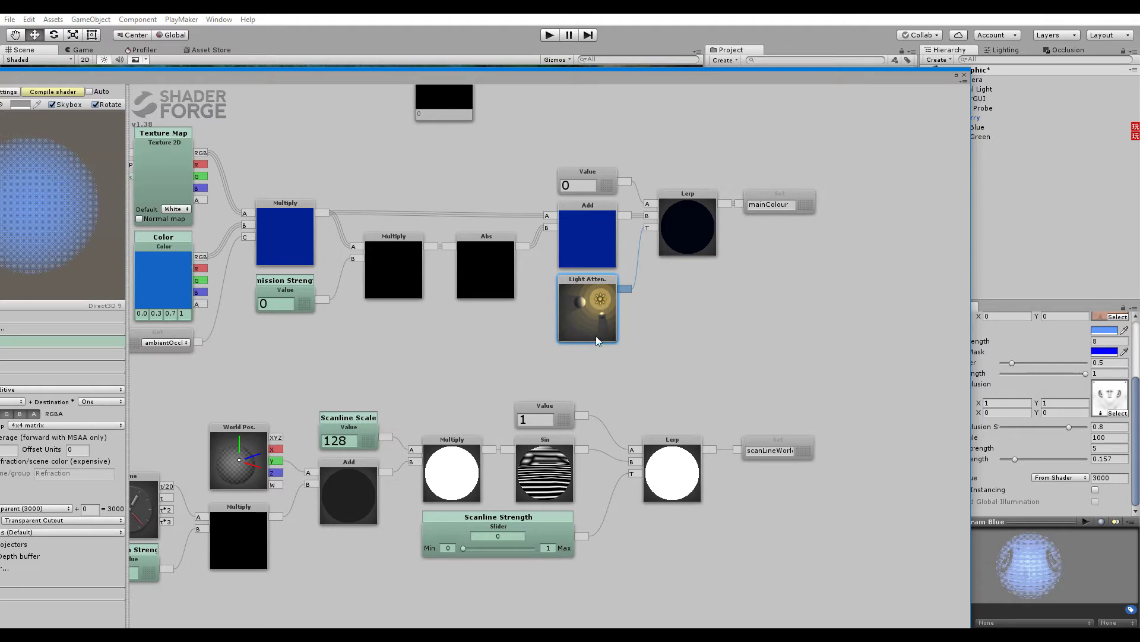
- Trace the Light Color node through Channel Blend to opacityClip, and return to the mainColour branch with its Light Atten. node
middle_drag(594, 472, 637, 219)
middle_drag(488, 491, 505, 457)
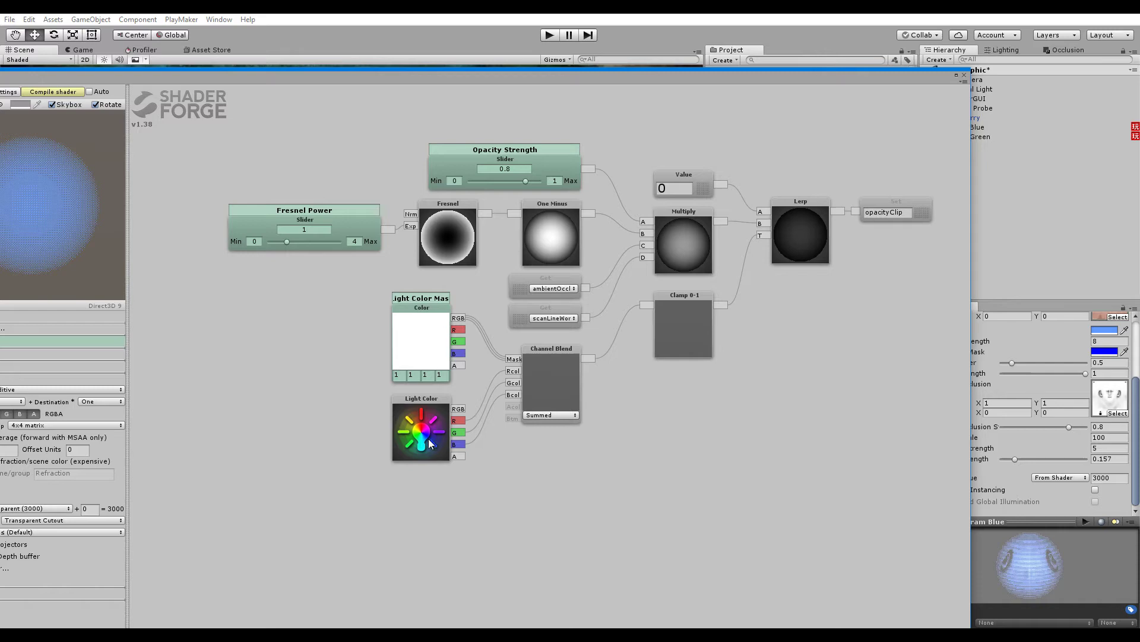
drag(807, 344, 752, 340)
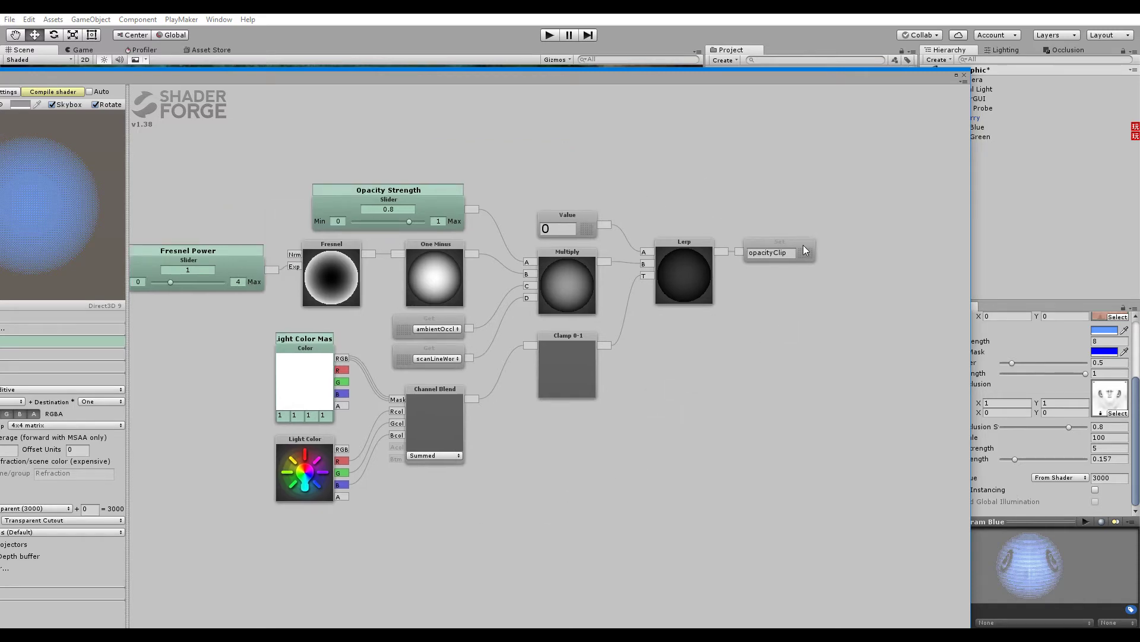
middle_drag(568, 220, 542, 527)
middle_drag(629, 279, 609, 470)
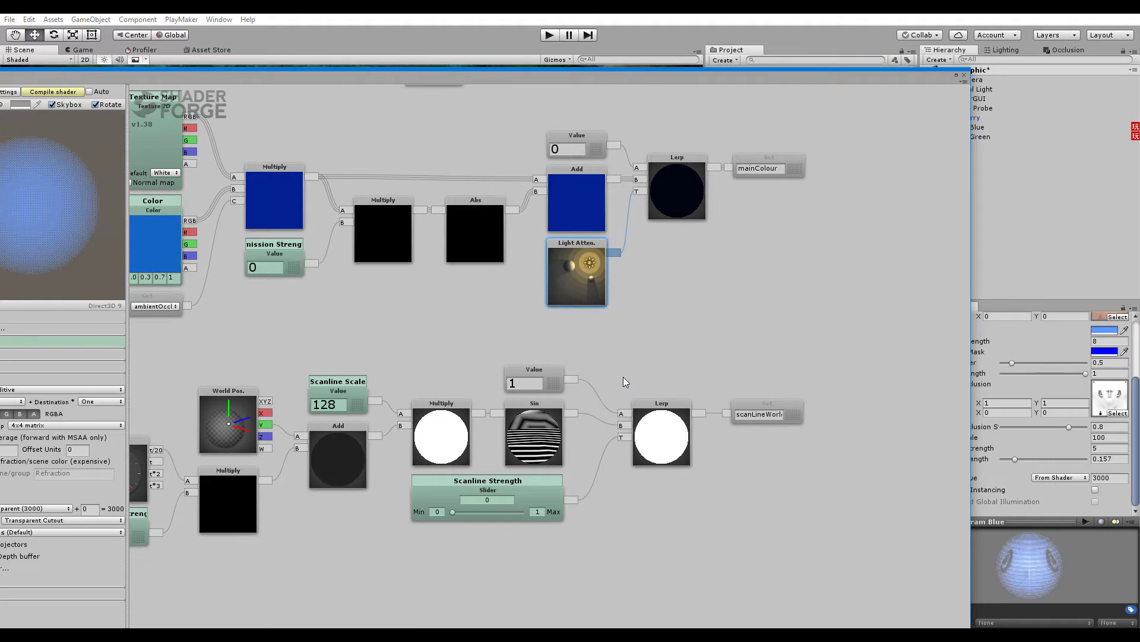
drag(624, 283, 662, 338)
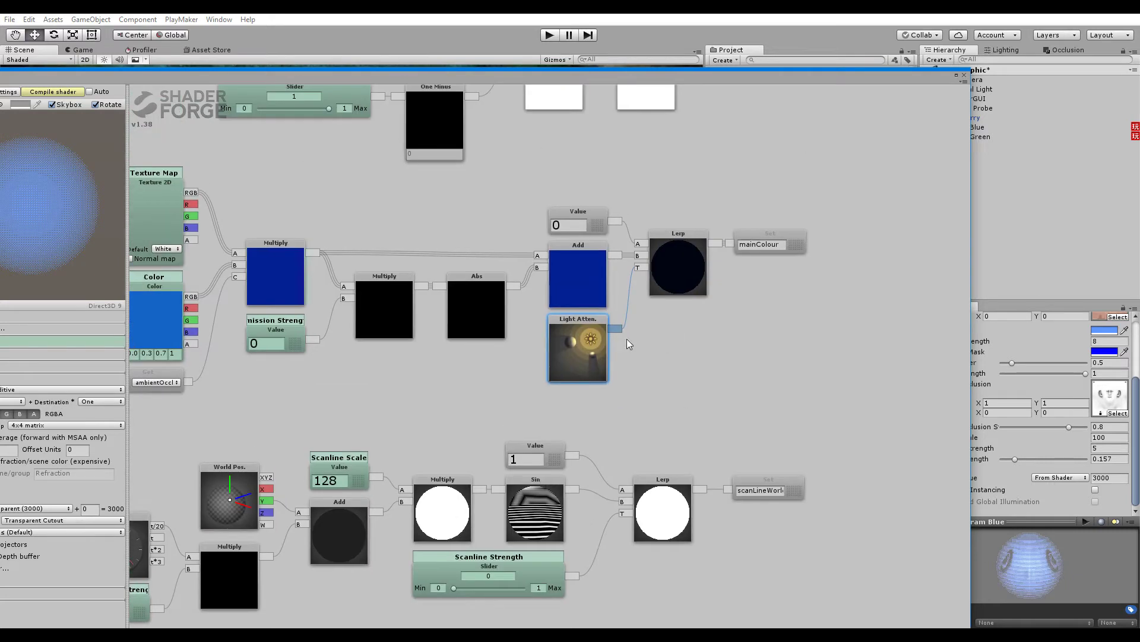
- Reposition the Shader Forge window to review the Blending settings beside the mainColour branch, and look over the heads in the Scene view
drag(87, 66, 268, 74)
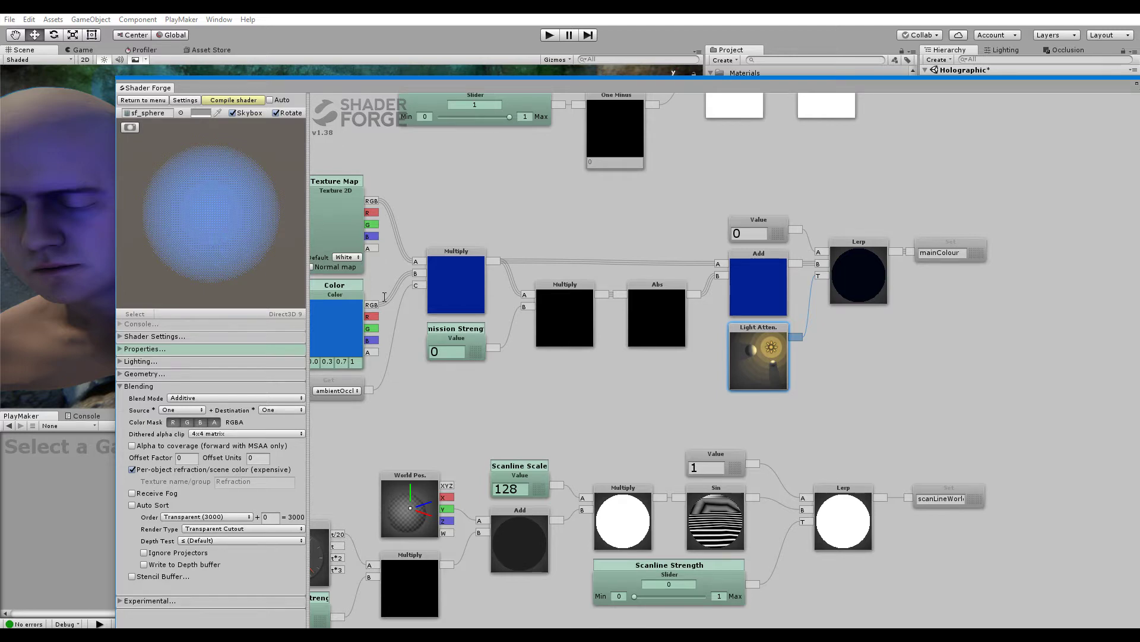
drag(928, 366, 729, 417)
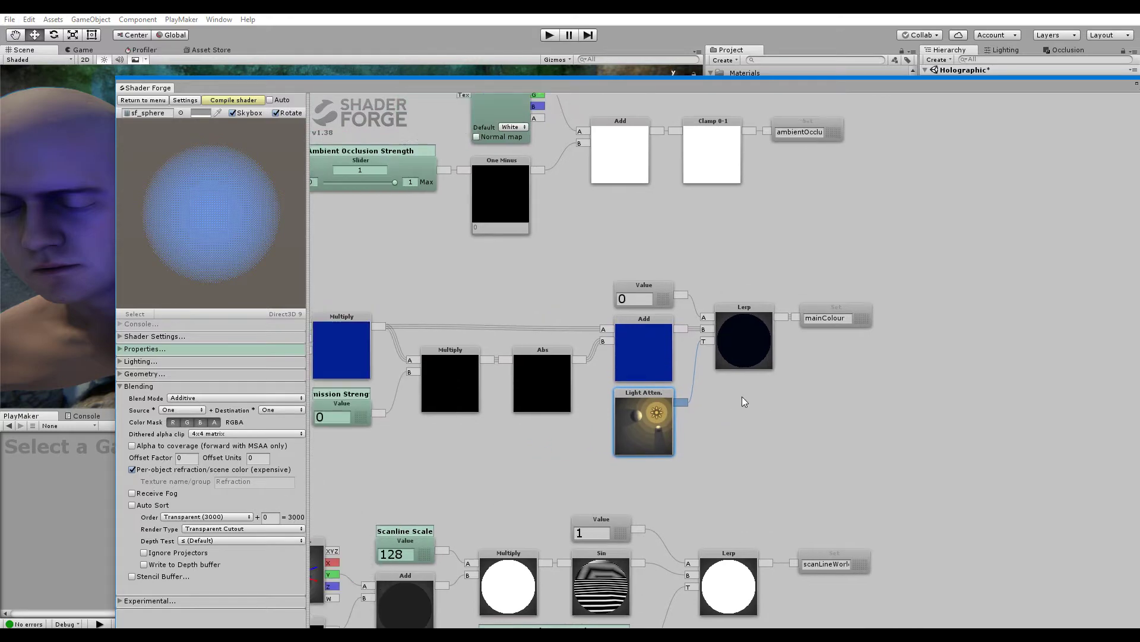
drag(462, 296, 653, 286)
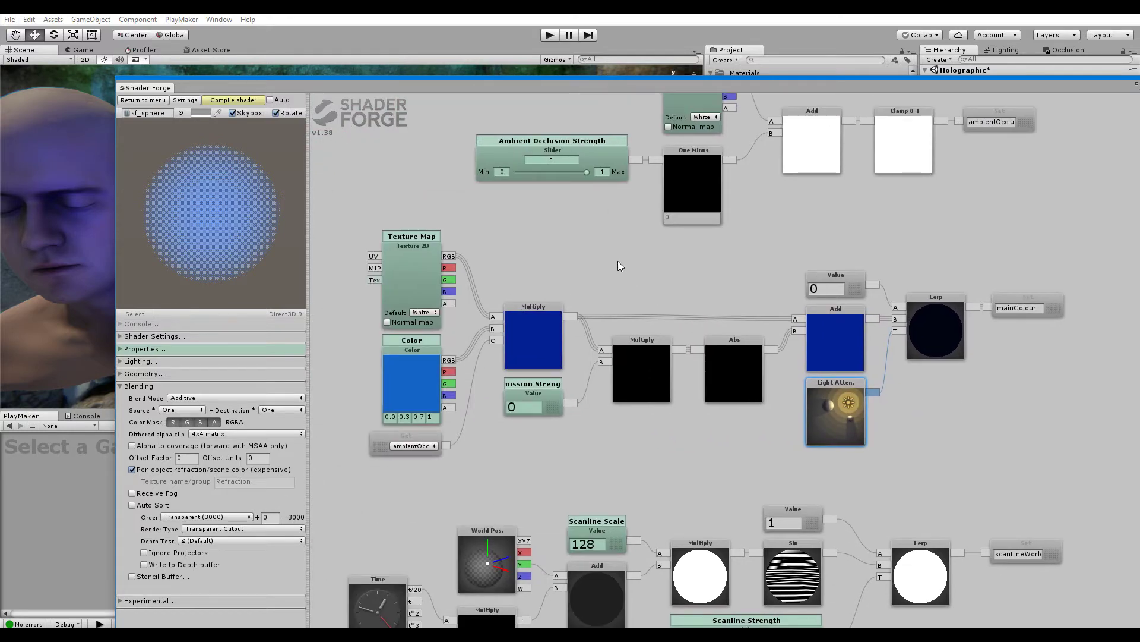
middle_drag(978, 251, 954, 243)
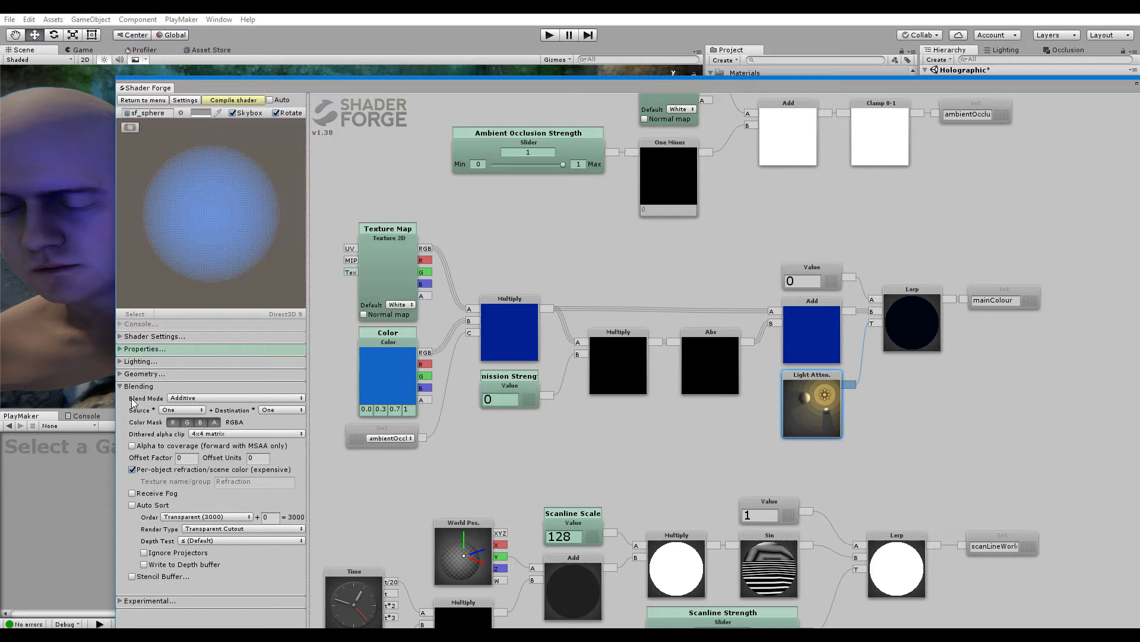
drag(511, 92, 344, 465)
alt+drag(415, 337, 370, 198)
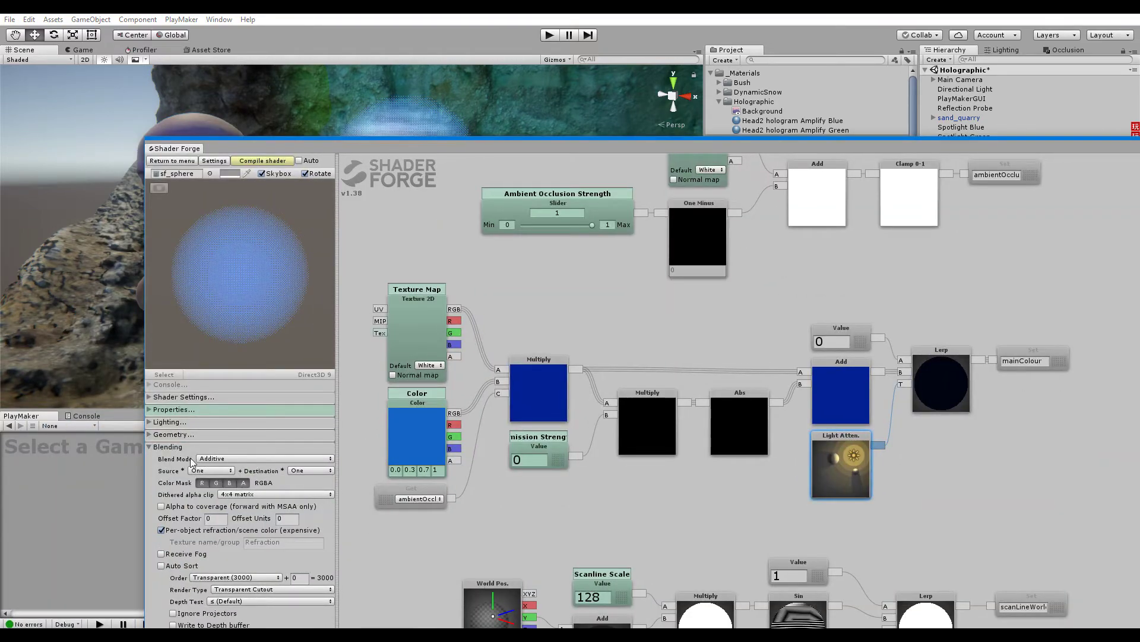
- Set the shader's render order to Alpha Clip (2450), recompile it, and uncover the hologram heads in the Scene view
click(237, 577)
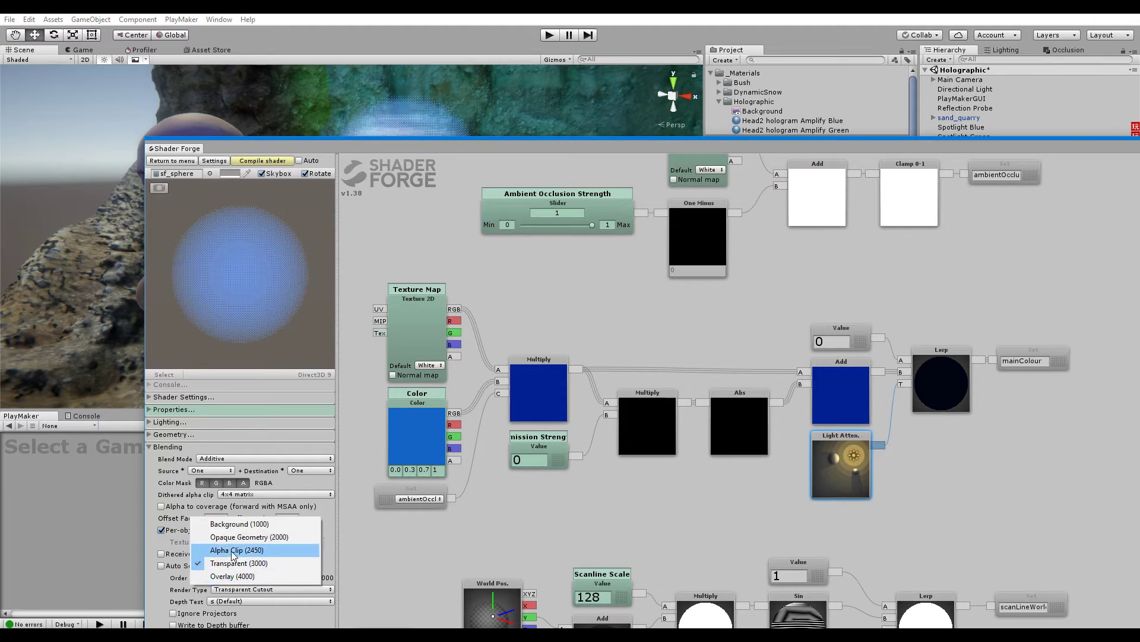
click(231, 550)
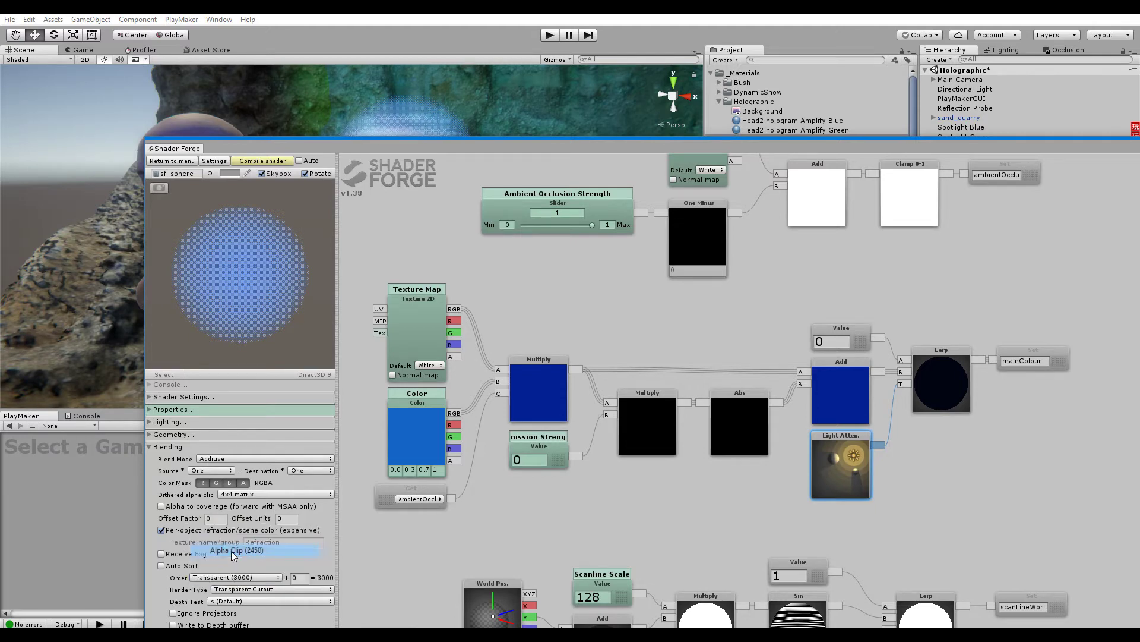
click(253, 162)
drag(535, 149, 230, 499)
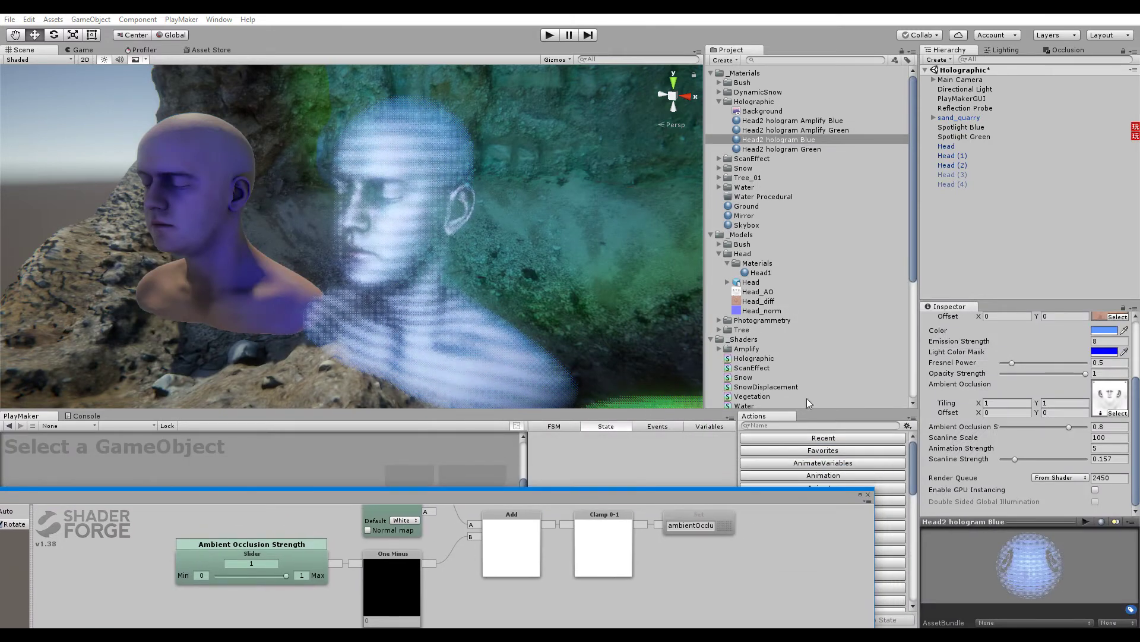
- Set the blue hologram material's Ambient Occlusion Strength to 0, try a lower Opacity Strength, and inspect the head
drag(1066, 426, 949, 425)
scroll(975, 404, up, 2)
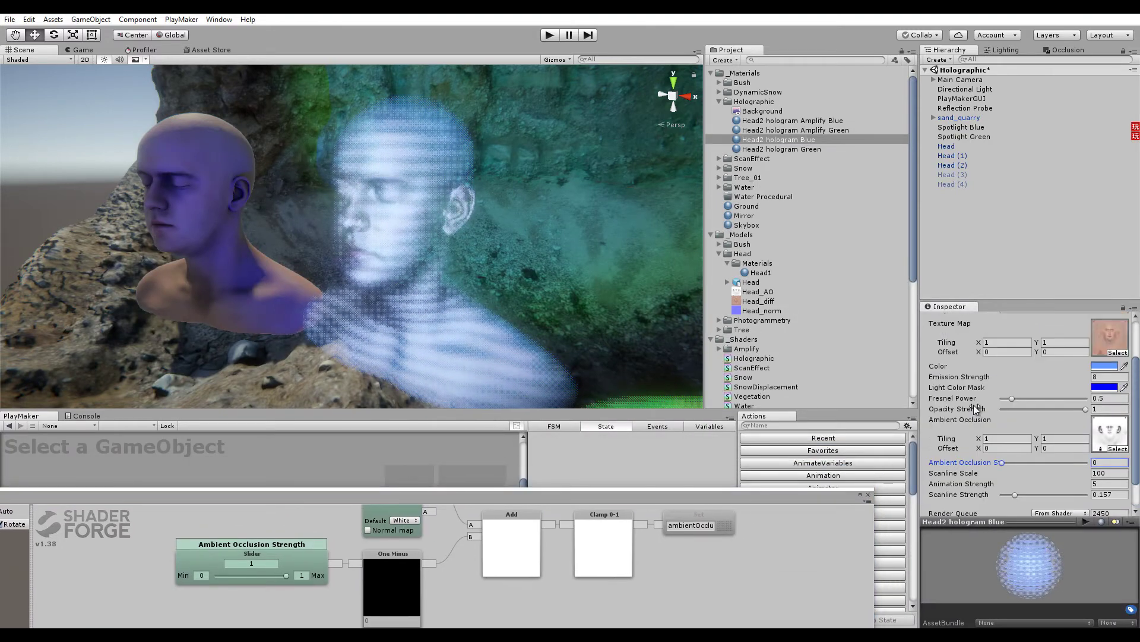
drag(1085, 410, 1005, 412)
alt+drag(463, 260, 670, 261)
- Enable Write to Depth buffer in the shader's Blending settings and recompile the shader
drag(469, 496, 747, 84)
click(174, 566)
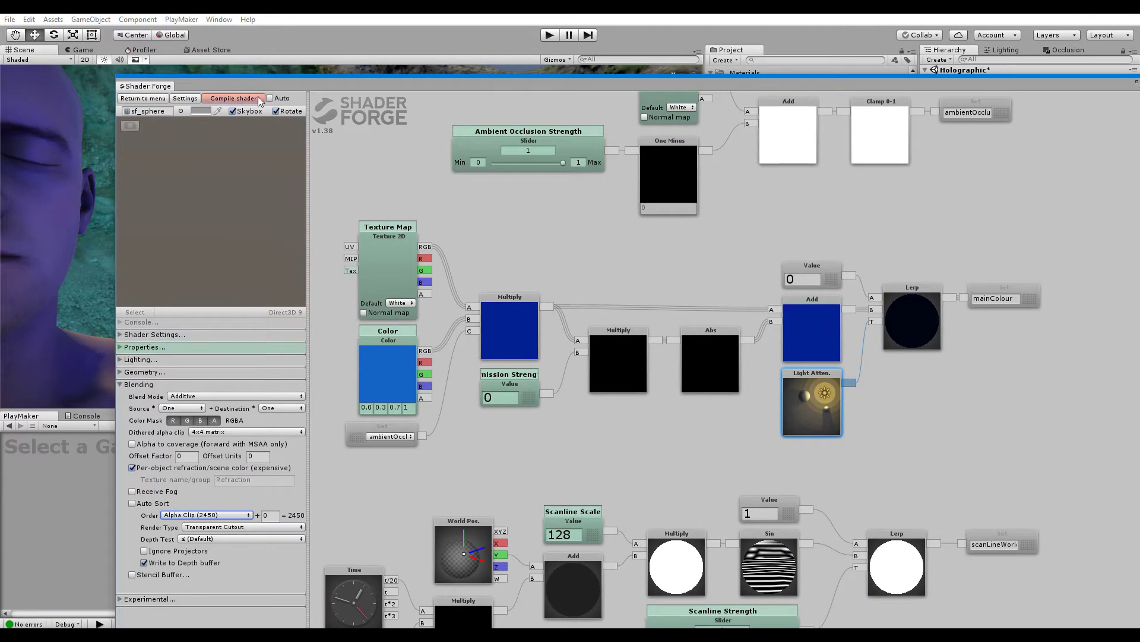
click(233, 112)
click(240, 100)
click(235, 112)
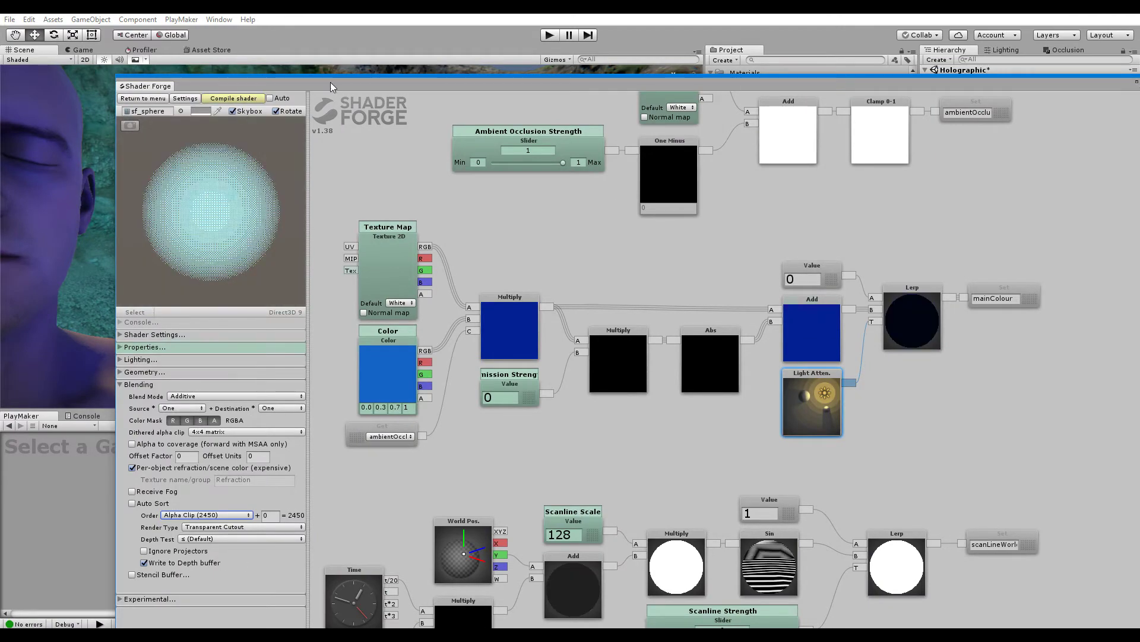
drag(330, 85, 337, 117)
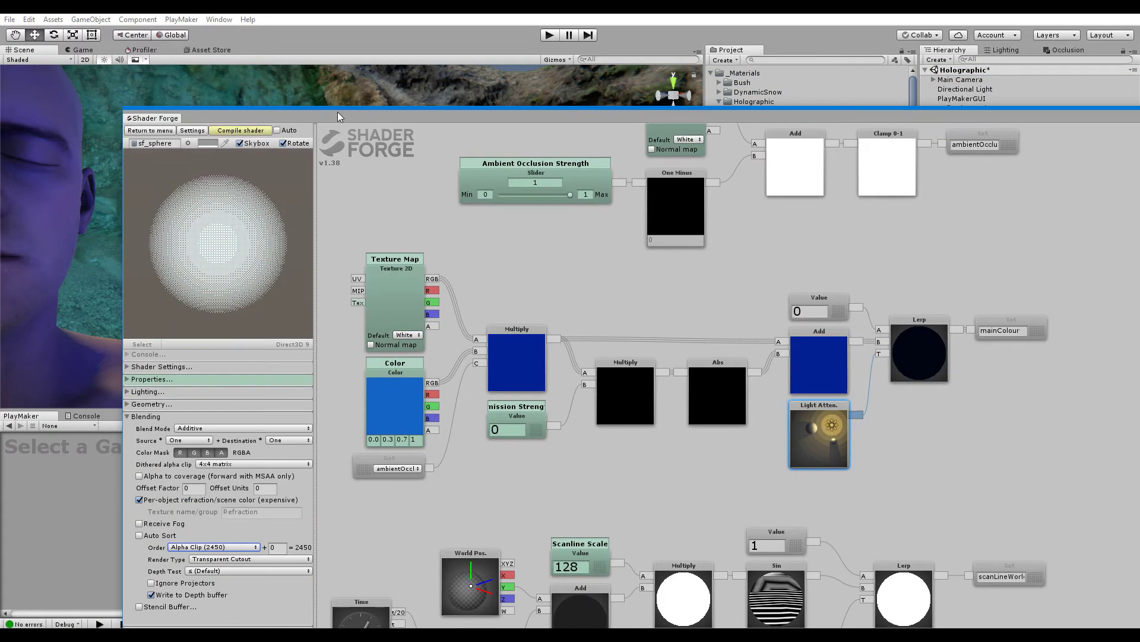
- Disable Write to Depth buffer for the shader, and view the hologram heads from another angle in the Scene view
click(186, 594)
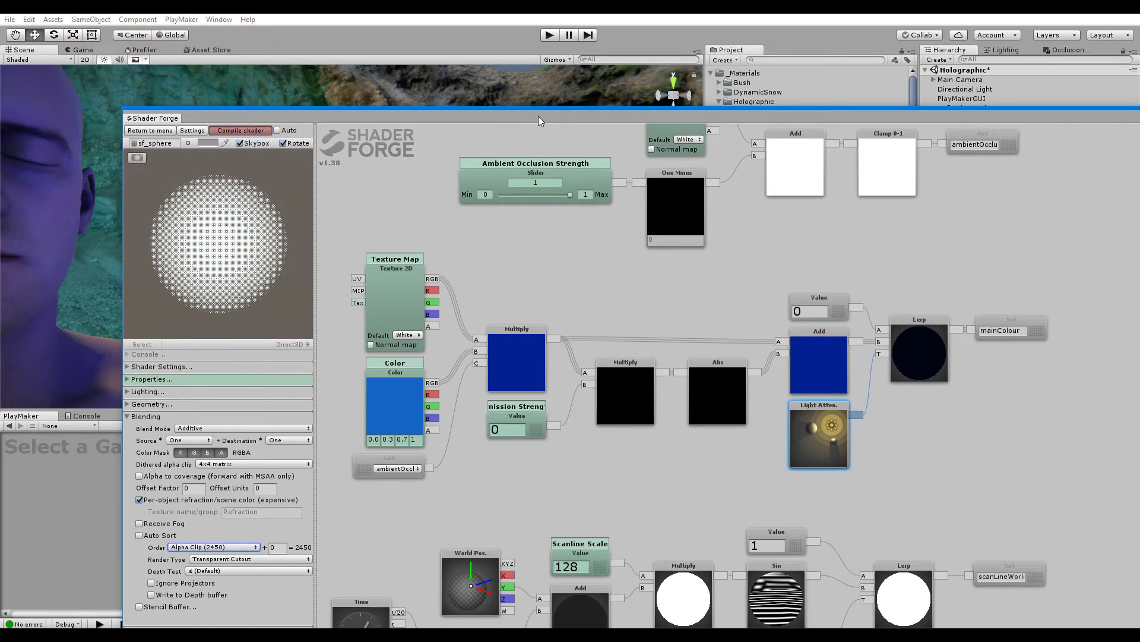
drag(540, 117, 357, 585)
alt+drag(399, 259, 505, 315)
- Try Fresnel Power 1.63 and a black Color on the blue hologram material, undoing each change
drag(1011, 409, 1036, 398)
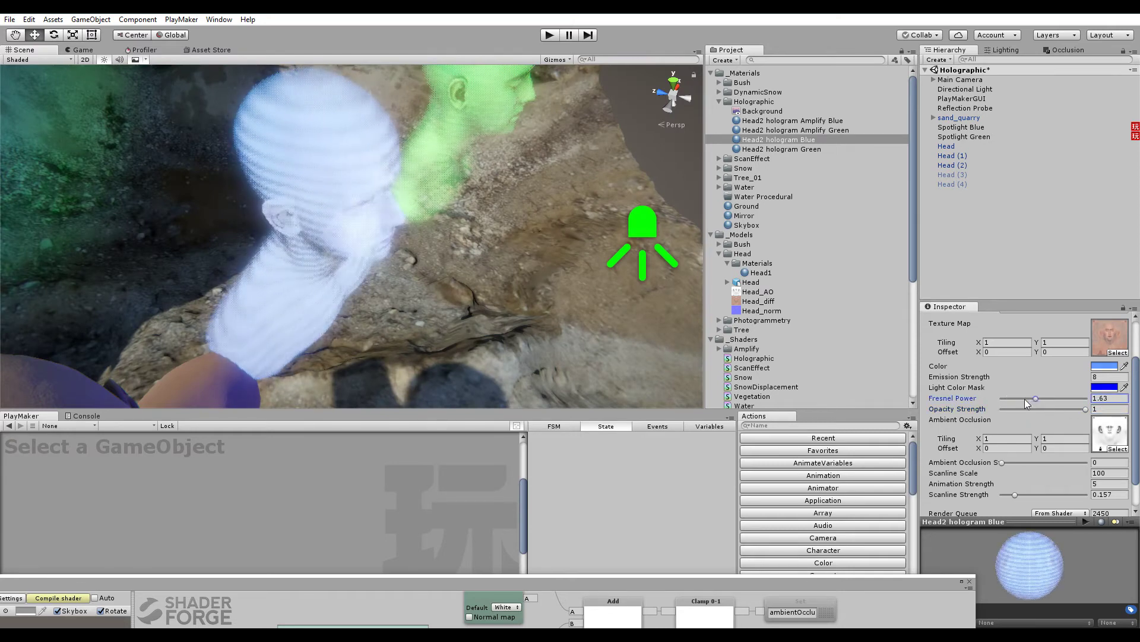
key(ctrl+z)
click(1093, 367)
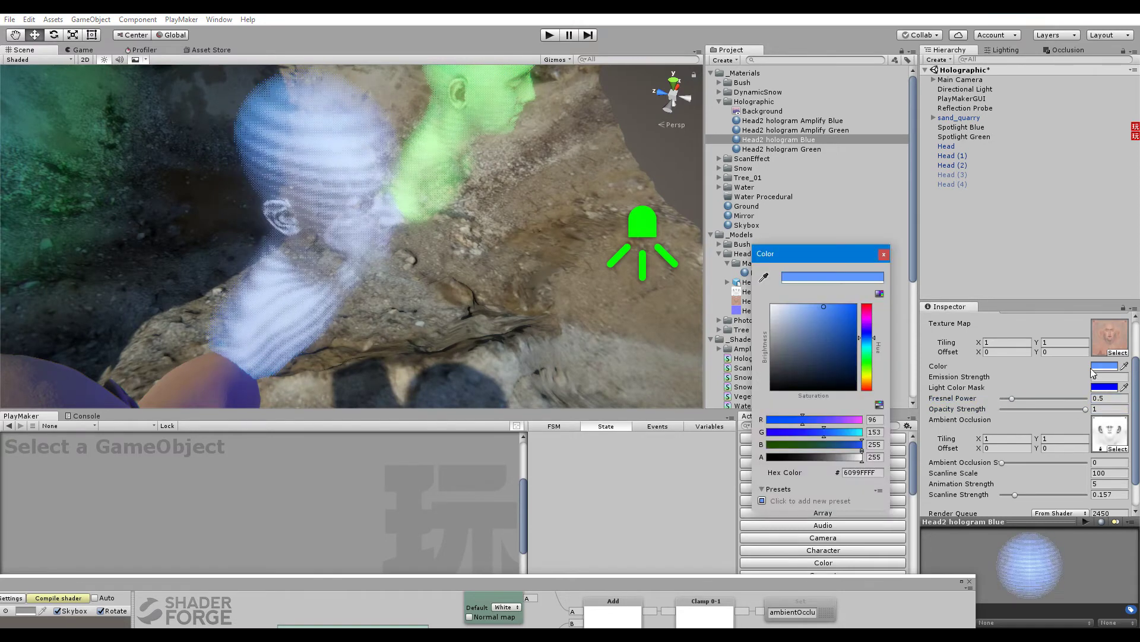
drag(814, 325, 733, 434)
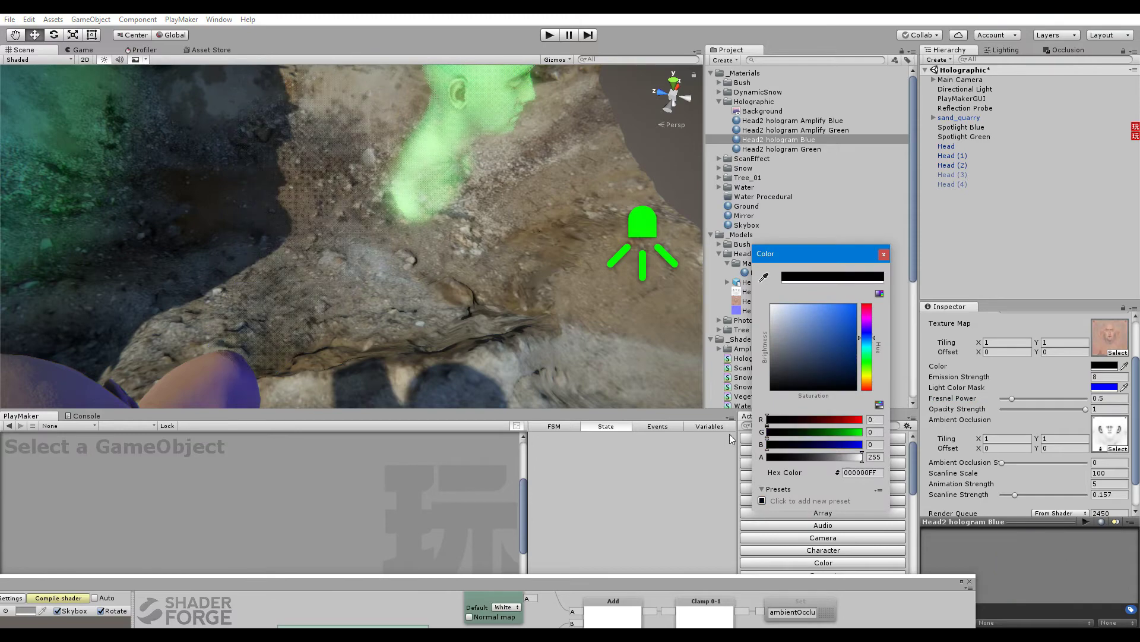
alt+click(329, 252)
alt+drag(326, 326, 284, 263)
key(ctrl+z)
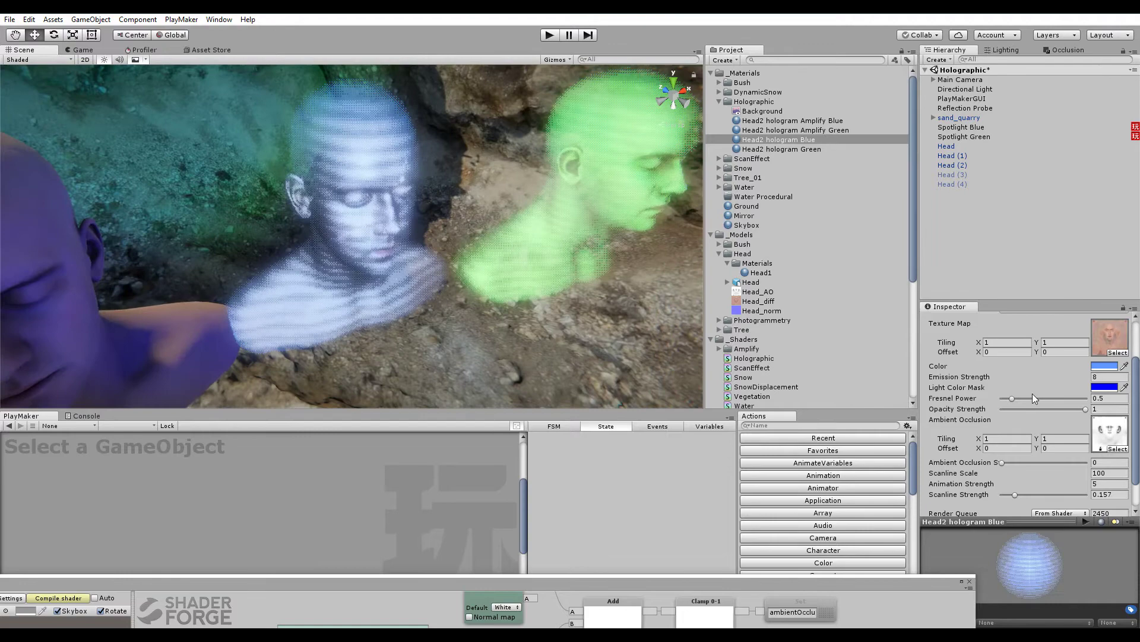
- Select Spotlight Blue and examine the hologram's dithering and the shadows cast on the rocks from several angles
click(960, 130)
alt+drag(540, 292, 387, 205)
alt+drag(484, 360, 349, 137)
middle_drag(365, 196, 456, 234)
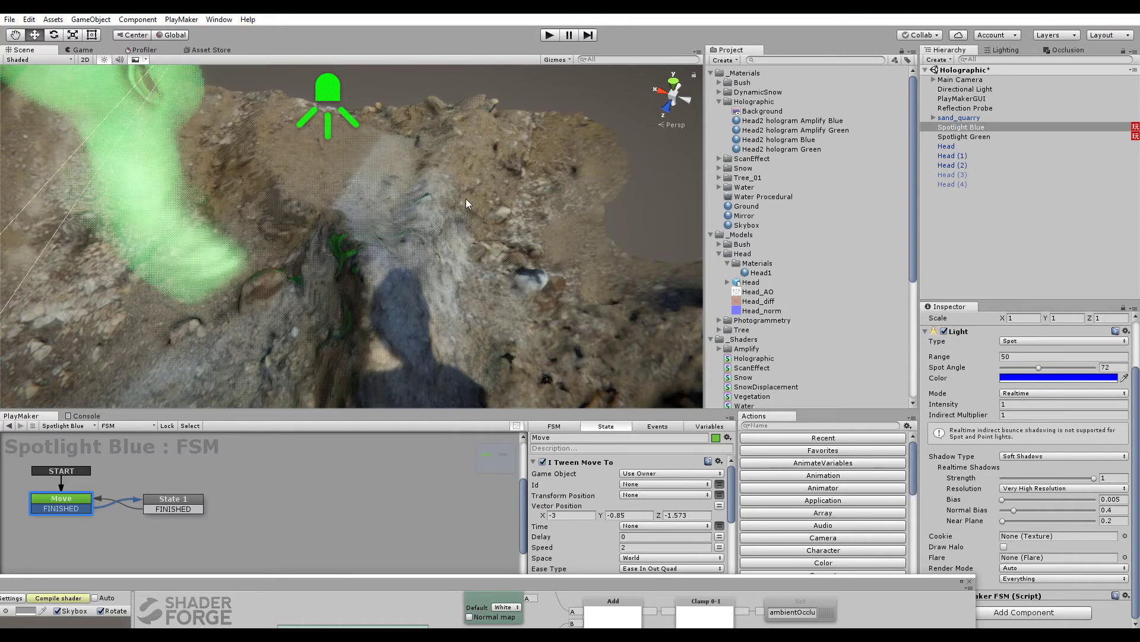
drag(212, 590, 315, 540)
alt+drag(318, 299, 379, 282)
alt+drag(403, 239, 390, 310)
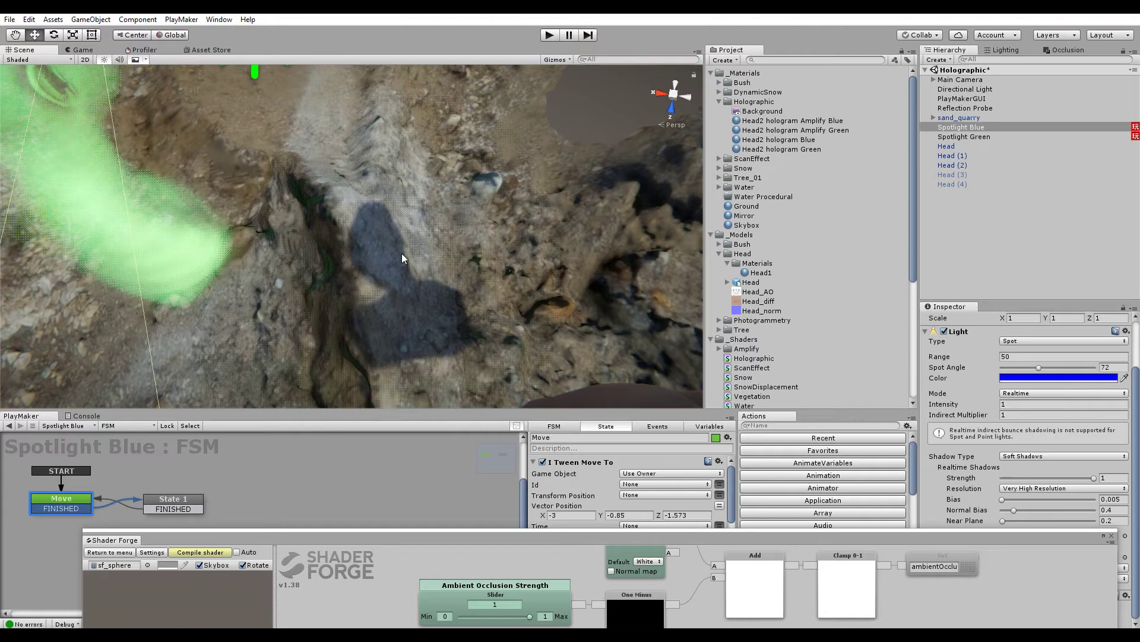
key(alt)
alt+drag(414, 272, 208, 381)
- Set the shader's render order to Transparent (3000), recompile it, and check the heads in the Scene view
drag(287, 540, 308, 75)
click(194, 503)
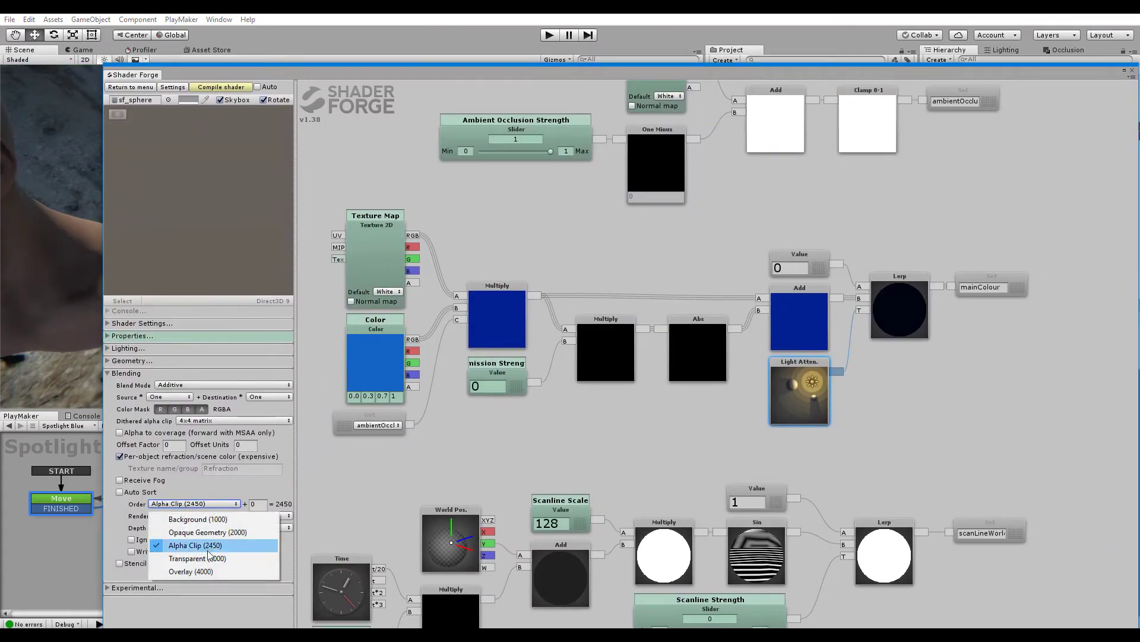
click(207, 559)
click(211, 92)
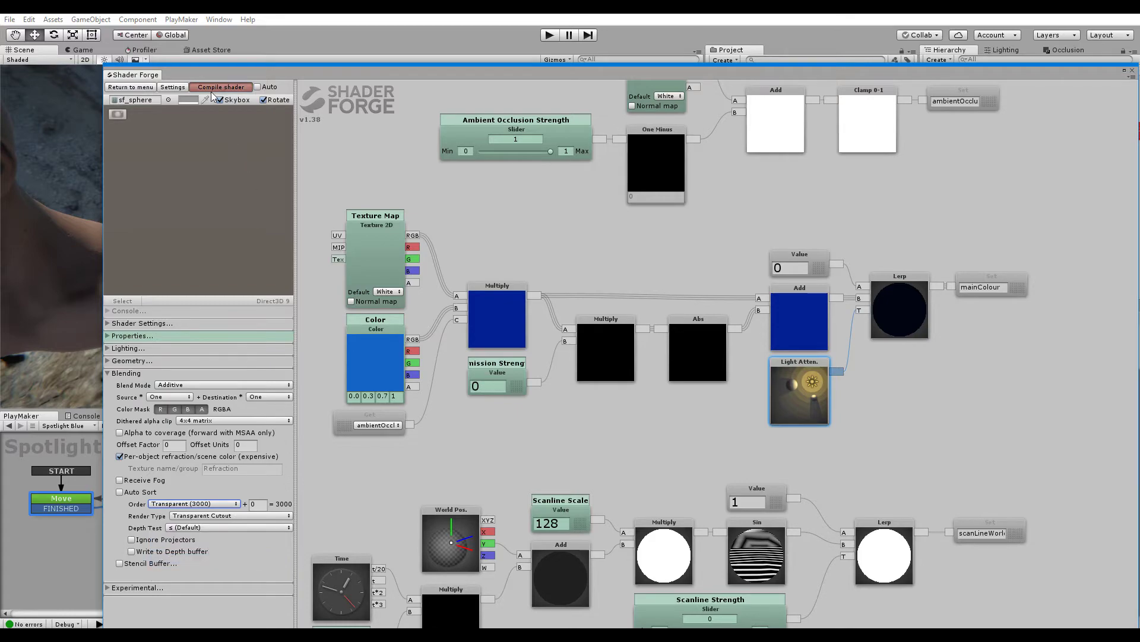
drag(422, 74, 199, 554)
right_drag(361, 321, 382, 229)
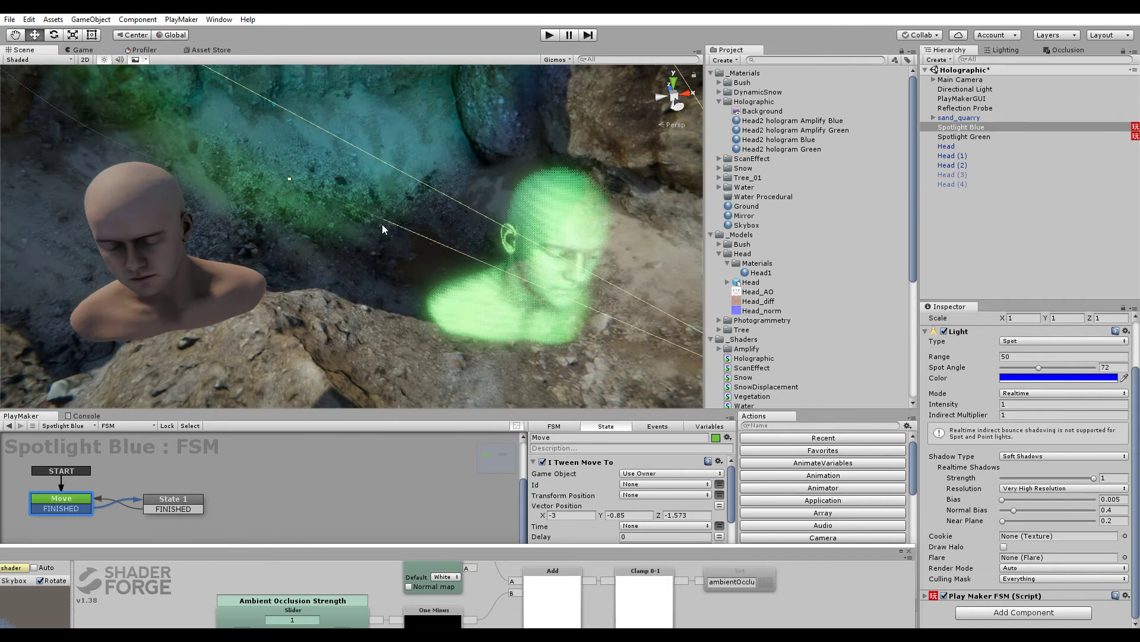
- Set the shader's Blend Mode to Opaque and recompile it
drag(268, 552, 472, 122)
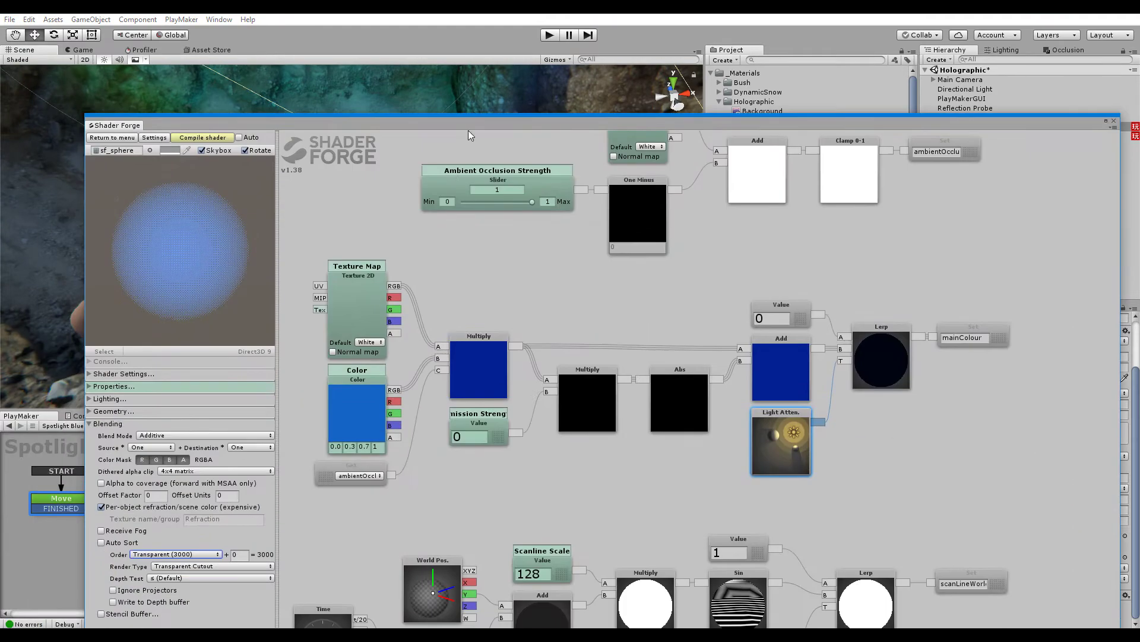
click(162, 435)
click(169, 453)
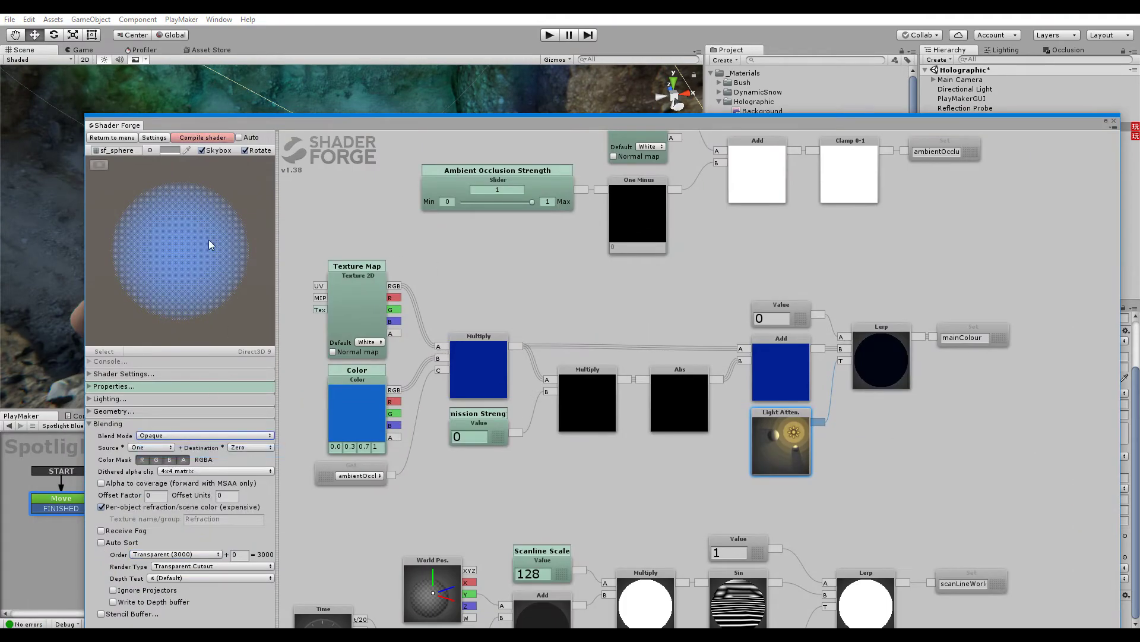
click(200, 139)
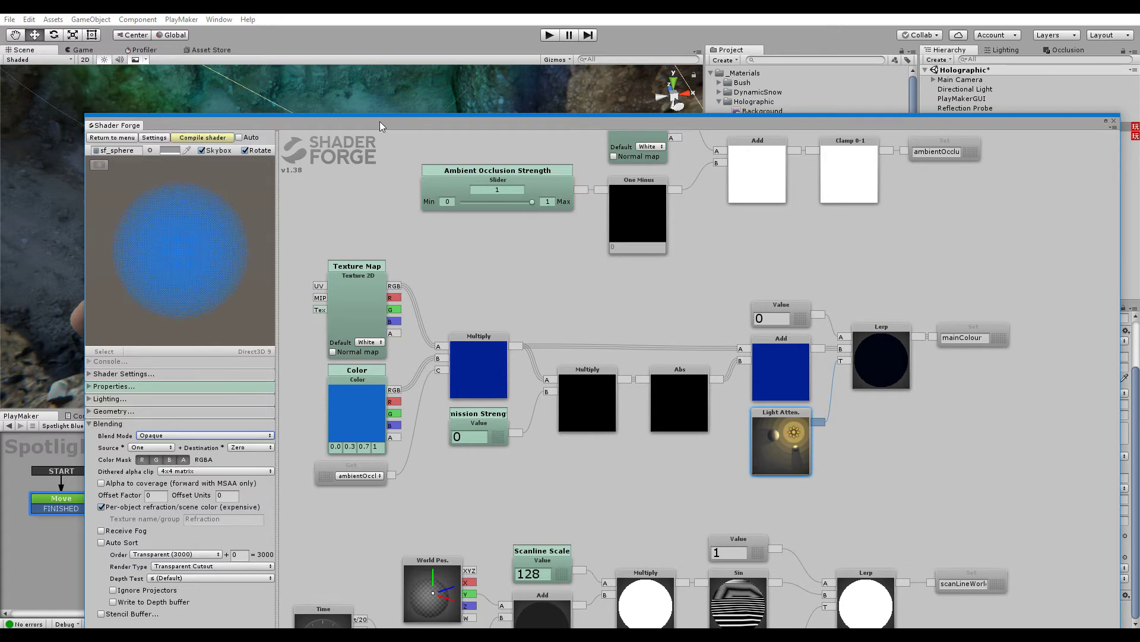
- Examine the hologram heads in the Scene view and the light settings of Spotlight Blue
drag(379, 121, 321, 475)
alt+drag(404, 358, 410, 346)
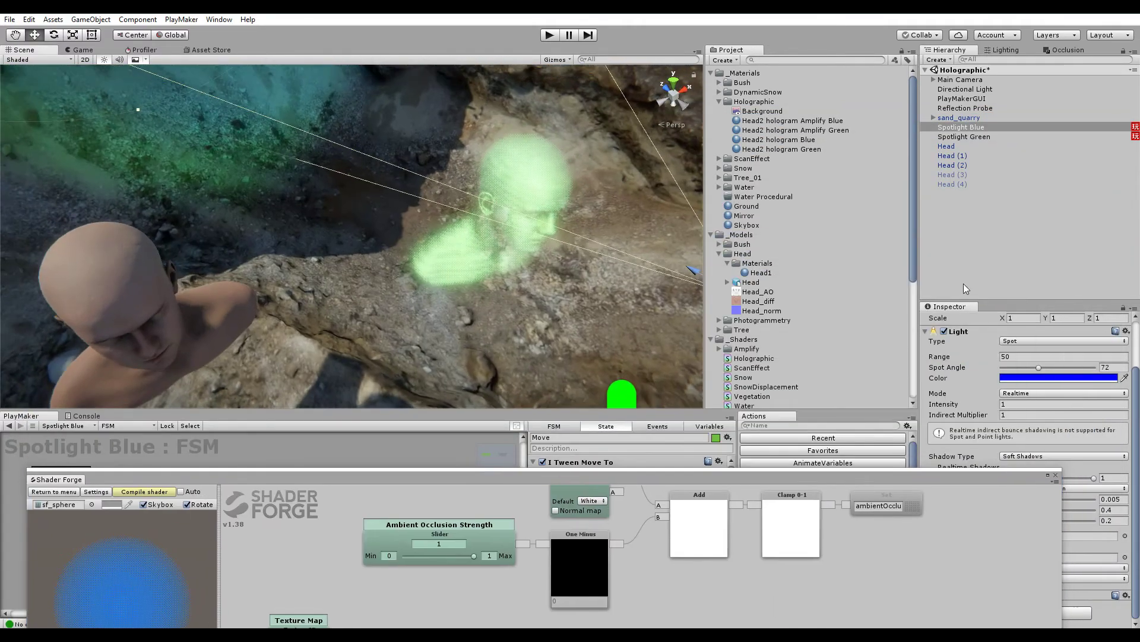
scroll(989, 379, up, 3)
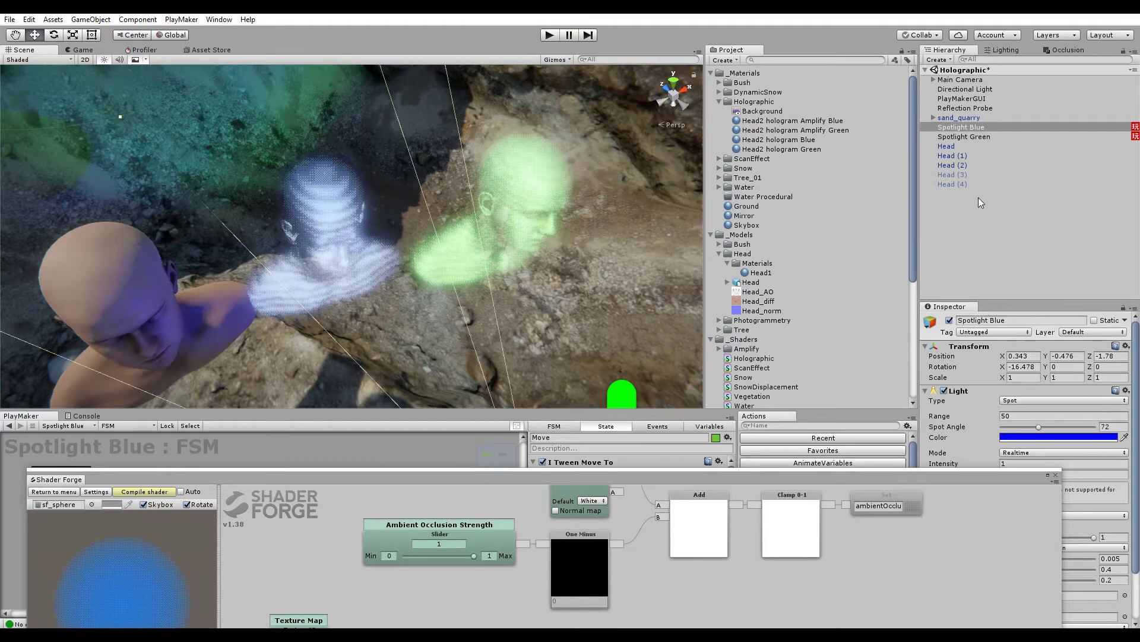
- Set the shader's Blend Mode to Opaque with the Alpha Clip (2450) order, recompile it, and check the heads from several angles
drag(243, 477, 305, 143)
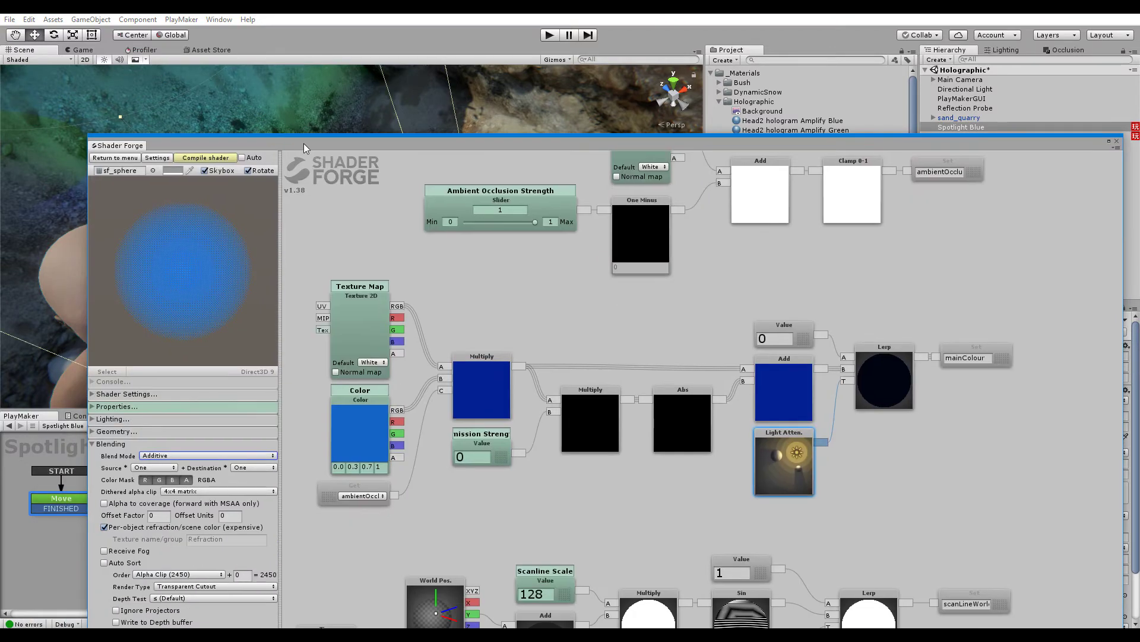
click(192, 456)
click(192, 469)
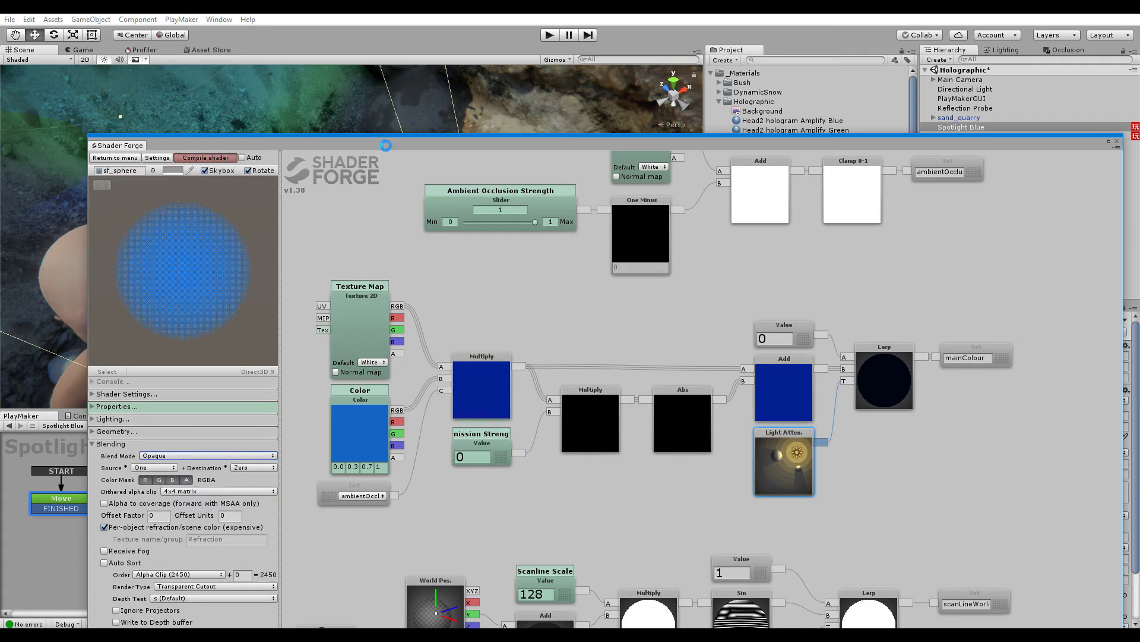
drag(401, 149, 292, 517)
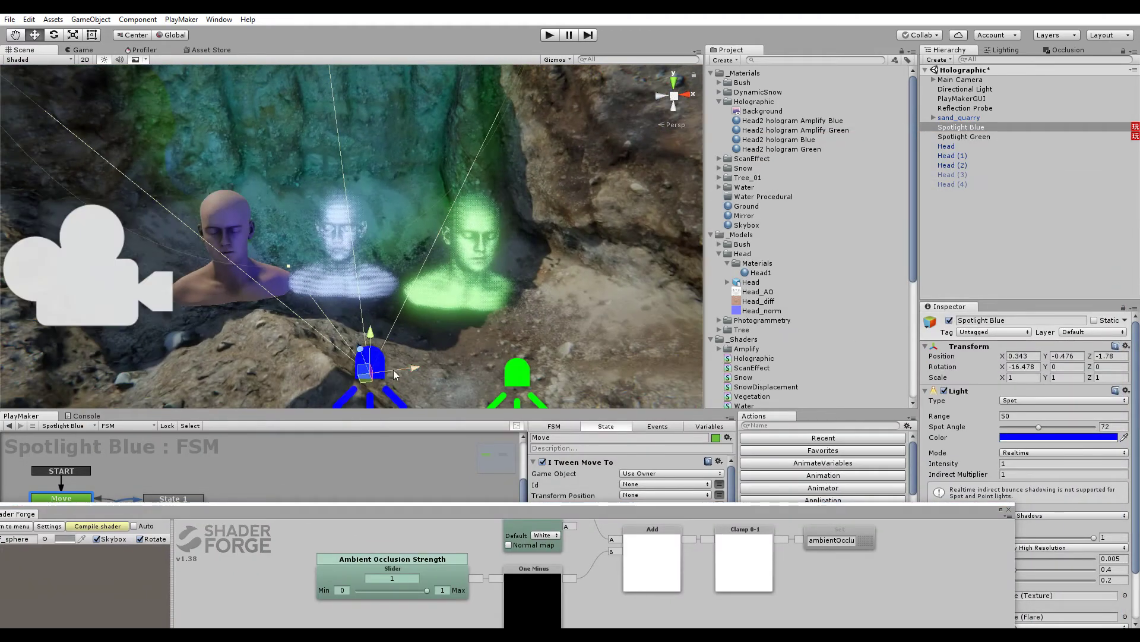
drag(409, 376, 675, 336)
alt+drag(267, 243, 325, 290)
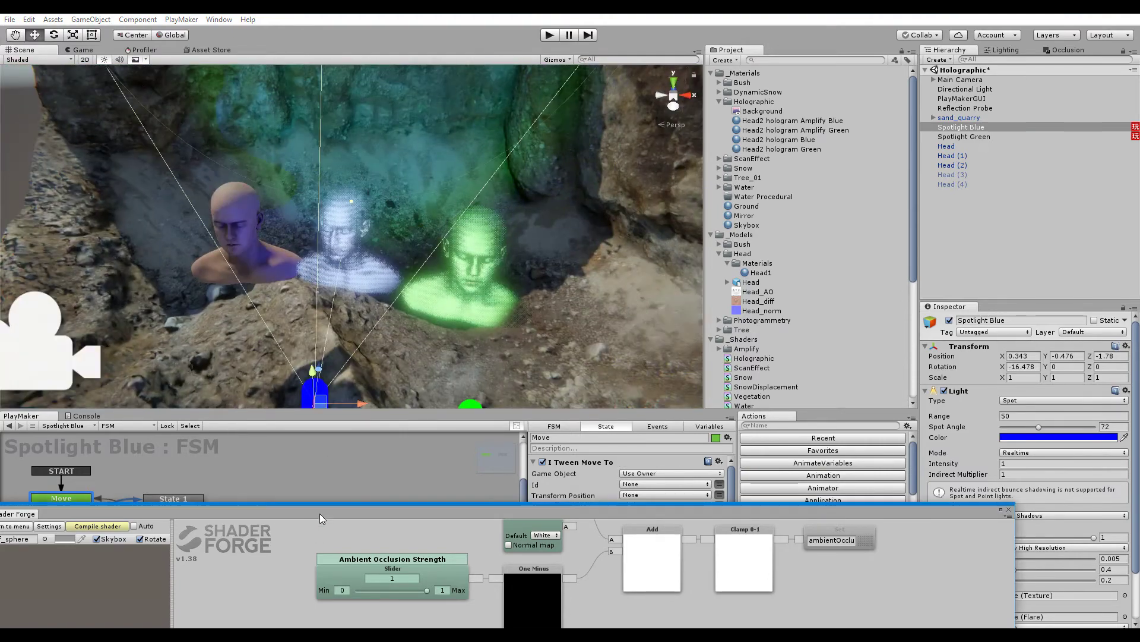
- Set the shader's render order to Transparent (3000) and its Blend Mode to Additive, and recompile it
drag(319, 513, 389, 132)
click(143, 559)
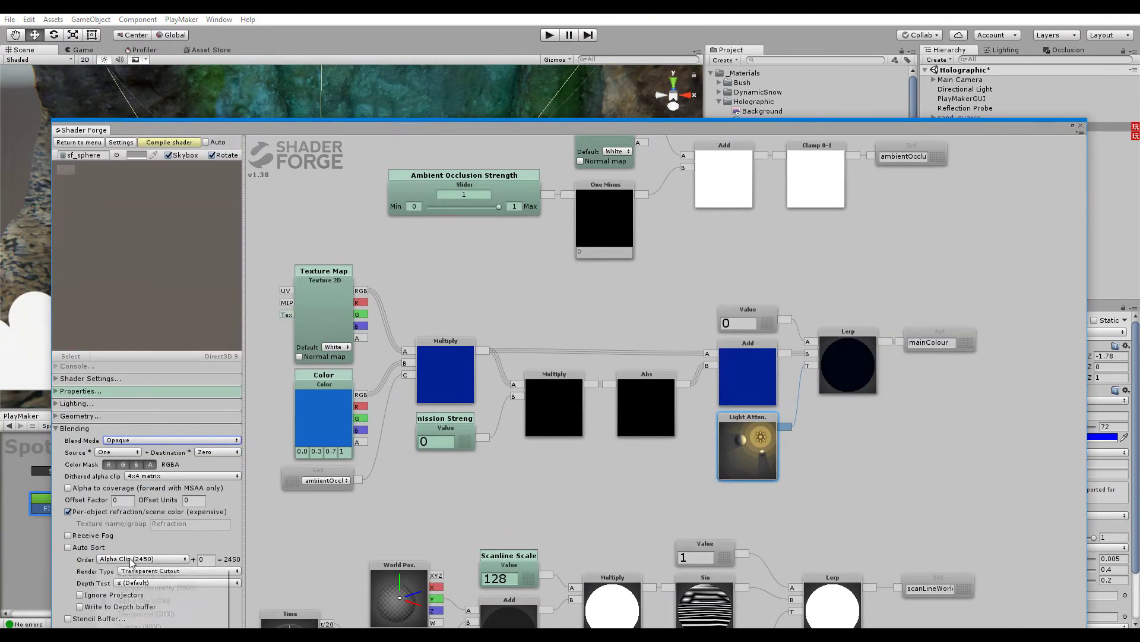
click(149, 612)
click(147, 440)
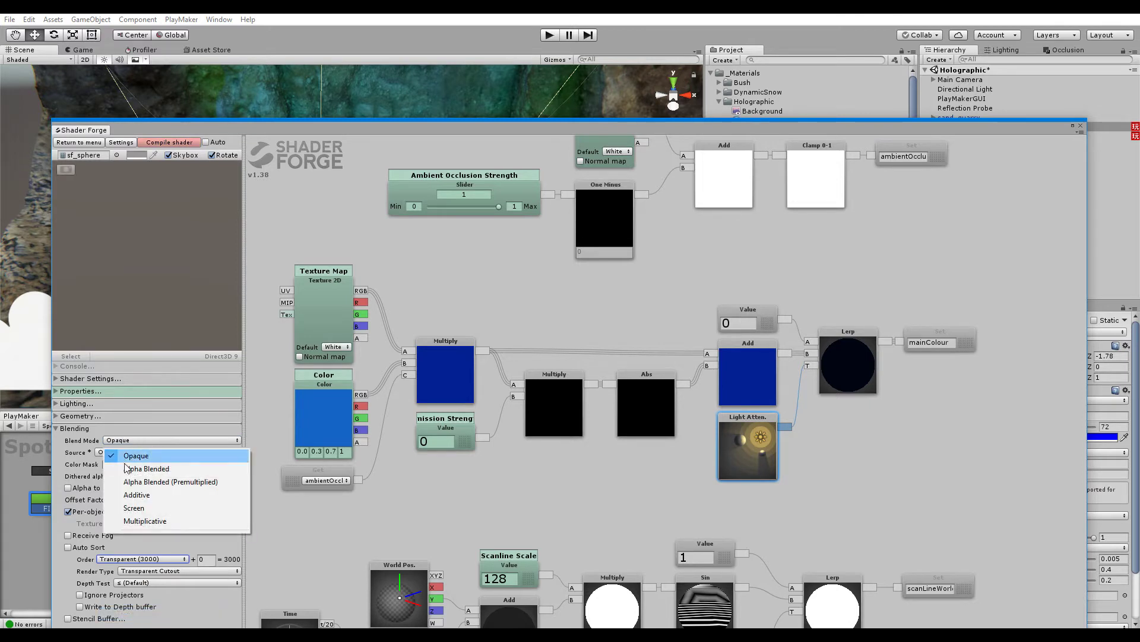
click(138, 499)
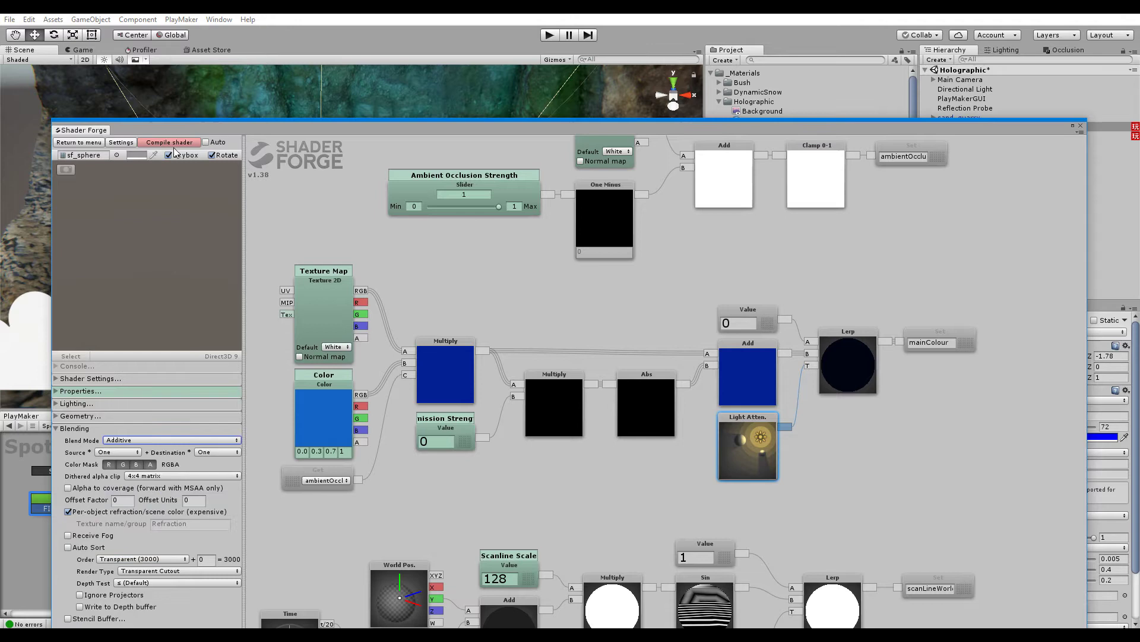
drag(277, 135, 277, 353)
click(153, 361)
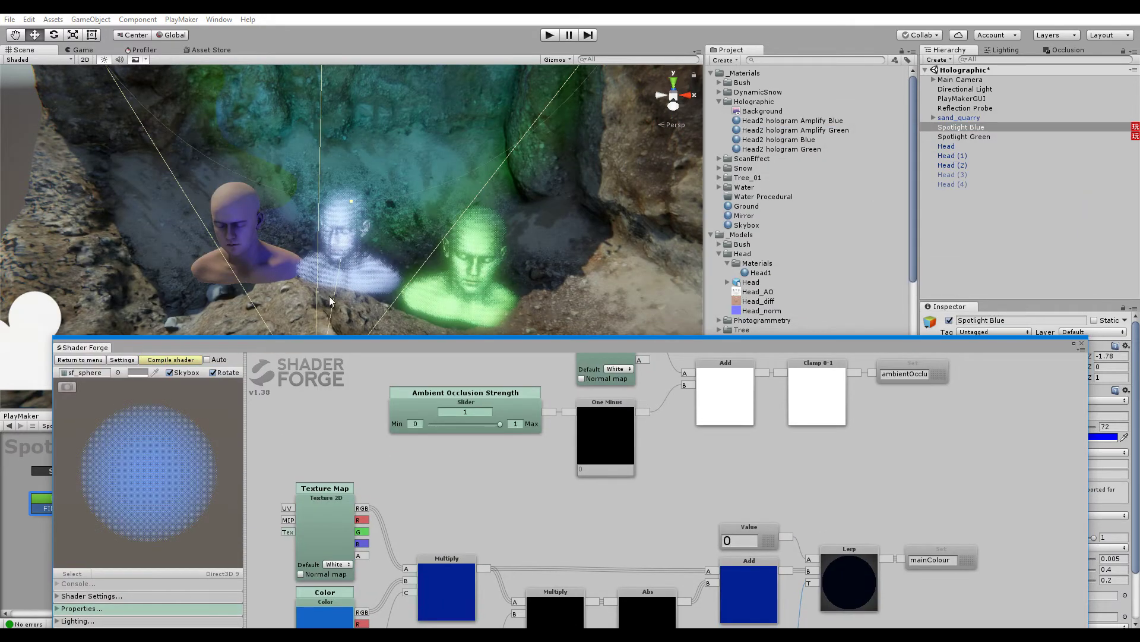
- Bring the shader graph back into full view and collapse its Blending settings
drag(320, 348, 384, 27)
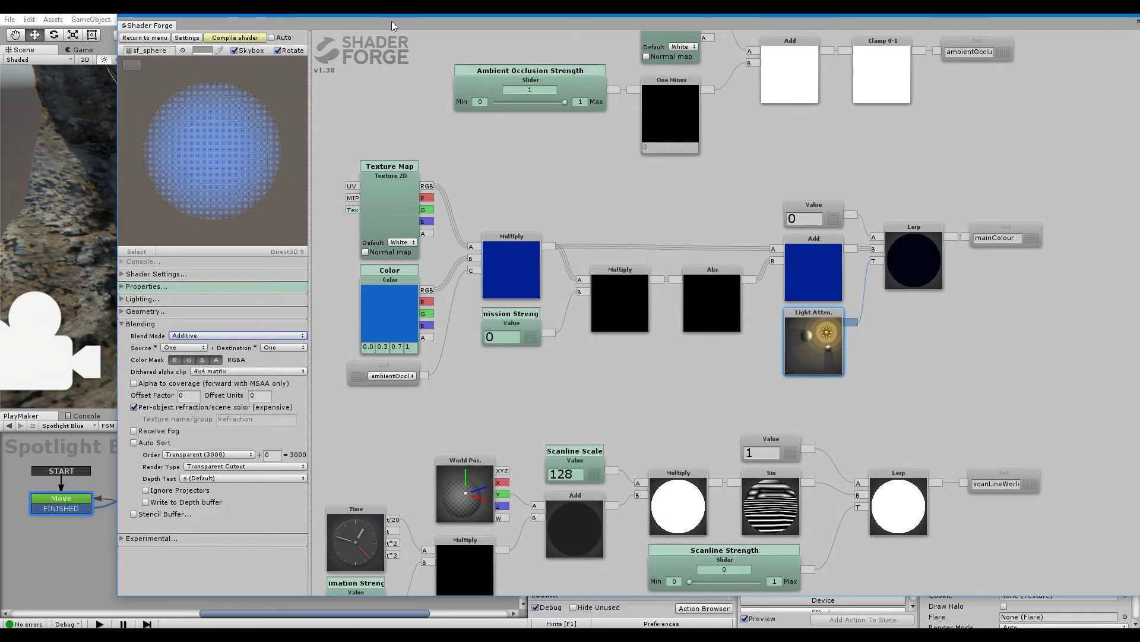
drag(391, 21, 356, 36)
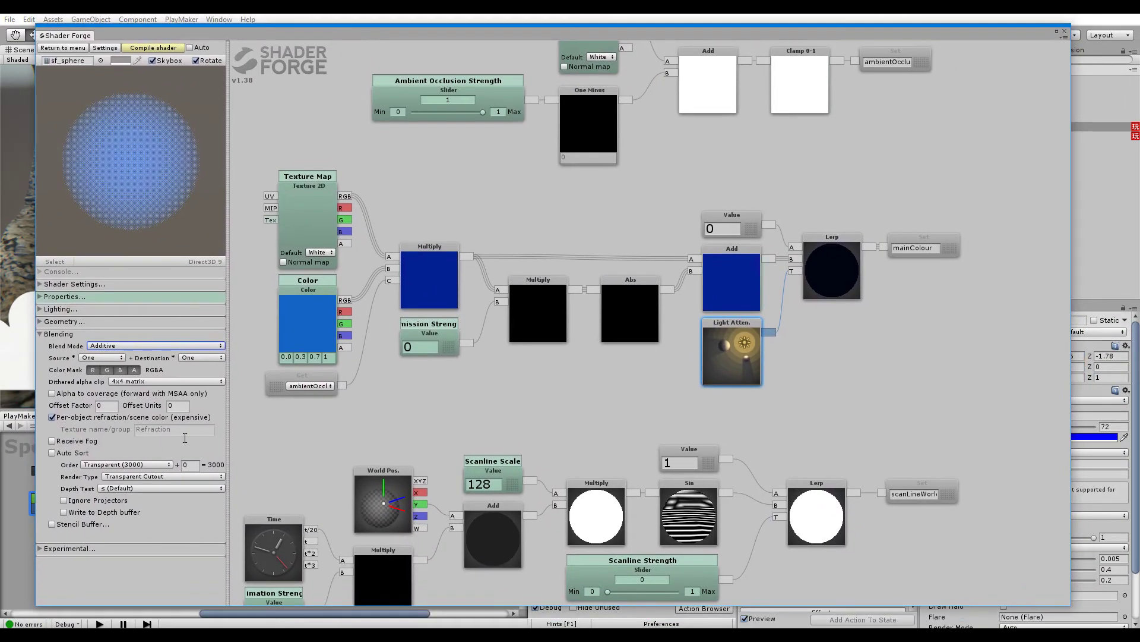
click(54, 334)
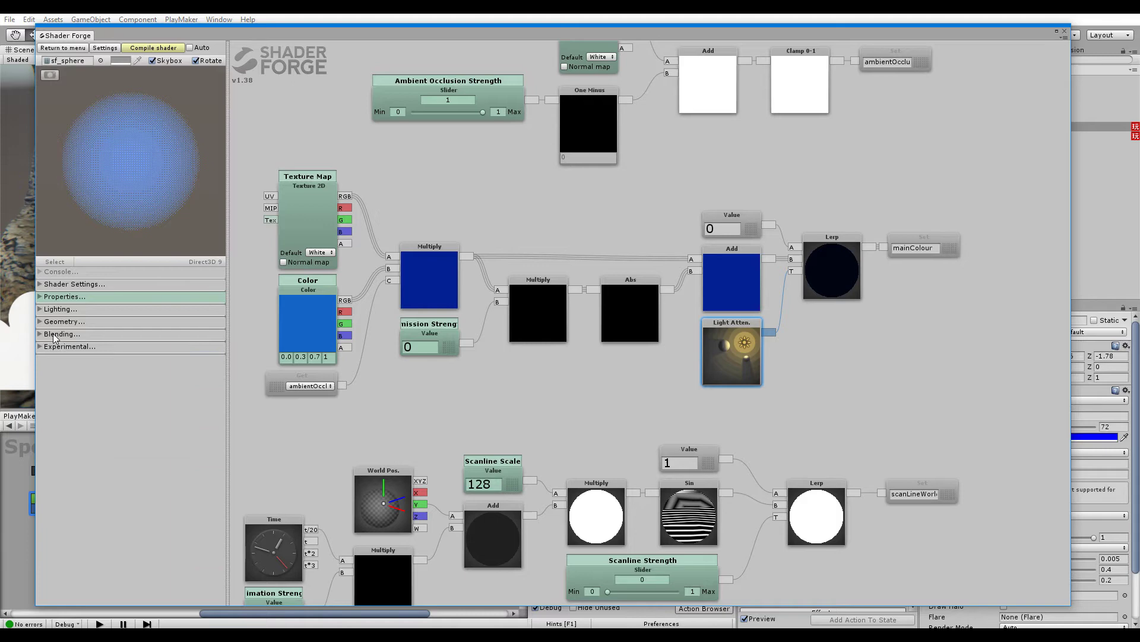
- Set the Ambient Occlusion Strength node to 0 and check the connected One Minus, Add and Ambient Occlusion texture nodes
drag(840, 166, 717, 407)
drag(586, 271, 705, 172)
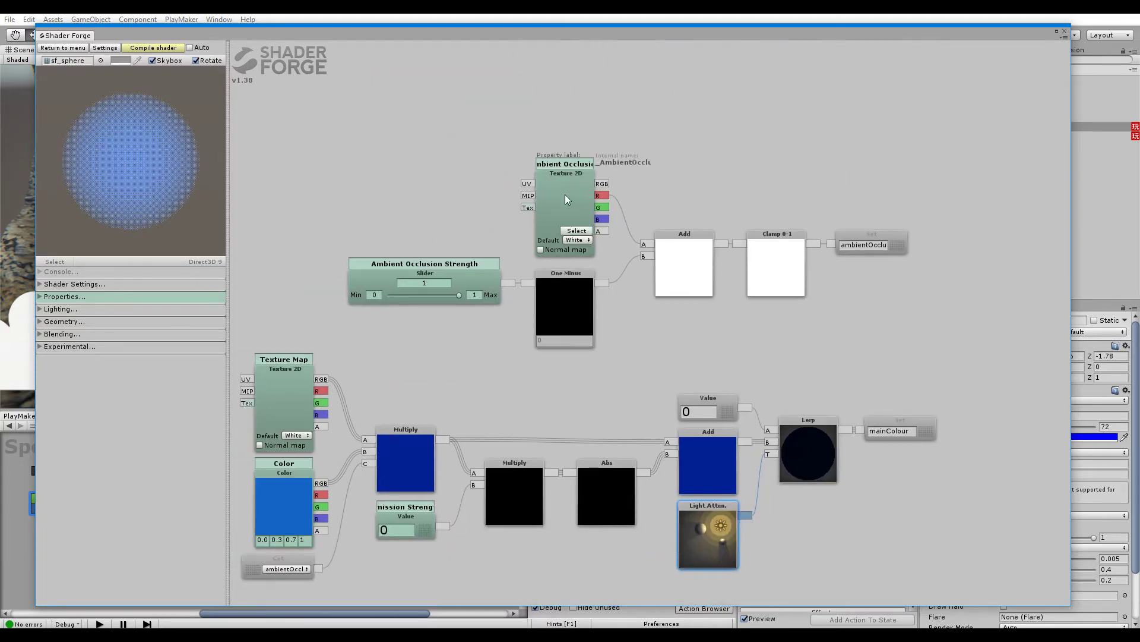
click(683, 265)
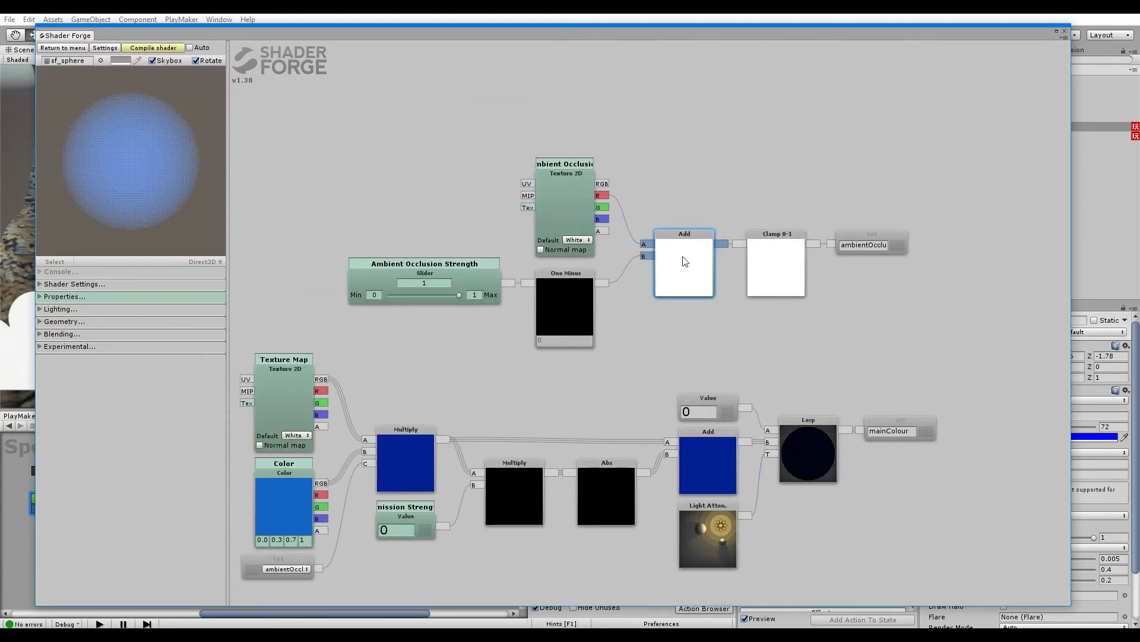
click(552, 305)
click(768, 173)
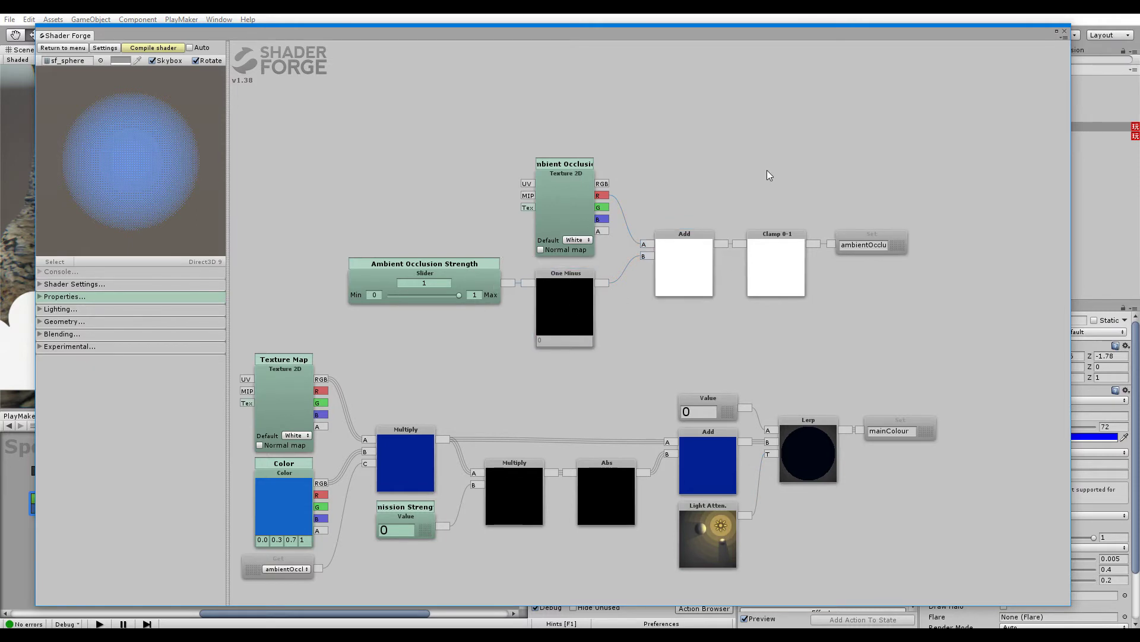
click(486, 275)
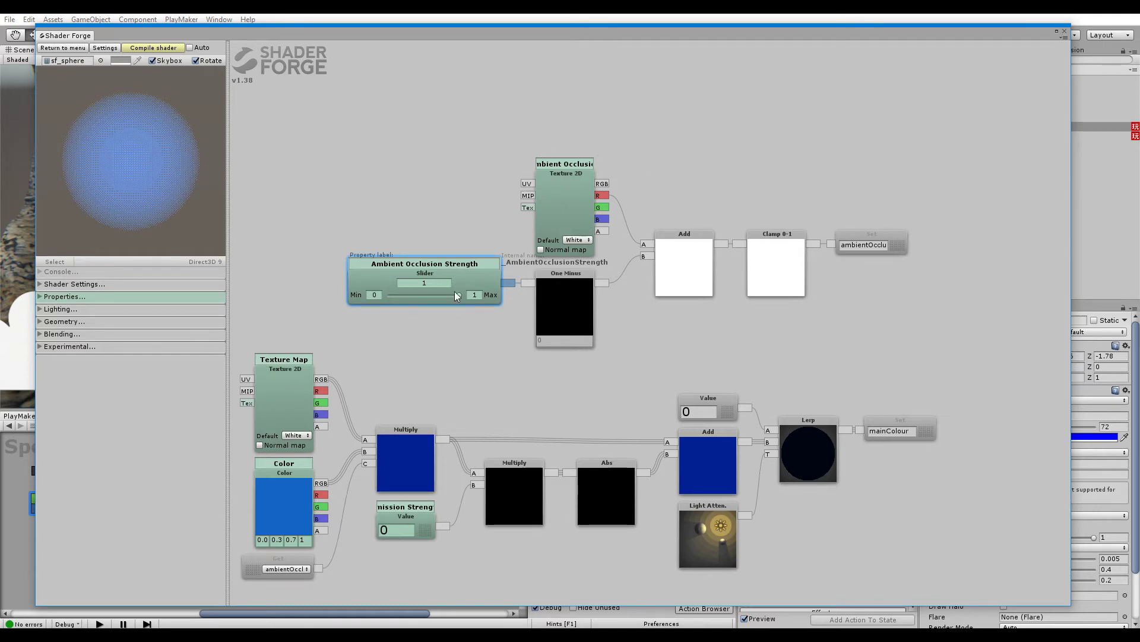
drag(442, 294, 387, 296)
click(682, 261)
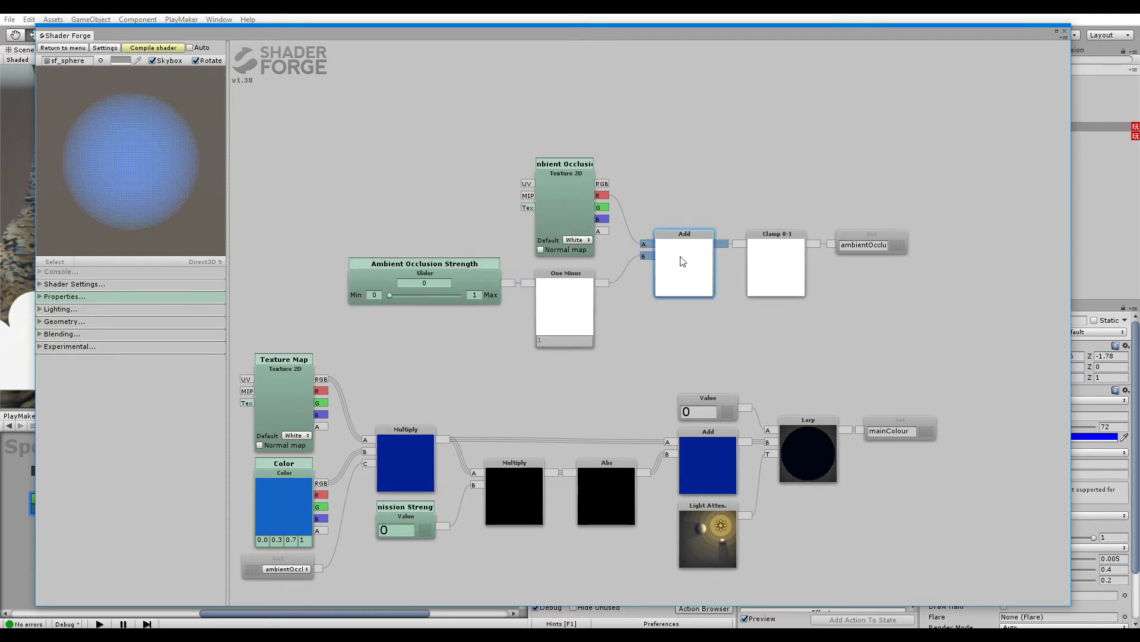
click(566, 210)
click(684, 342)
- Examine the main colour, scanline and opacity clip node groups and how they feed the main output node
drag(683, 341, 600, 193)
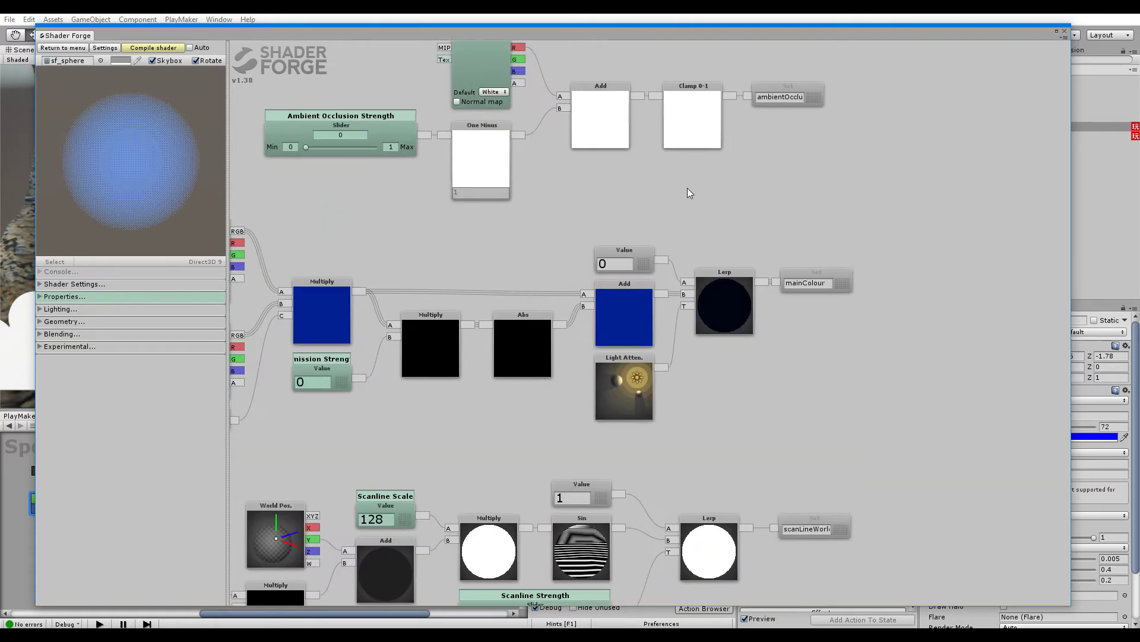
click(673, 140)
drag(406, 284, 478, 120)
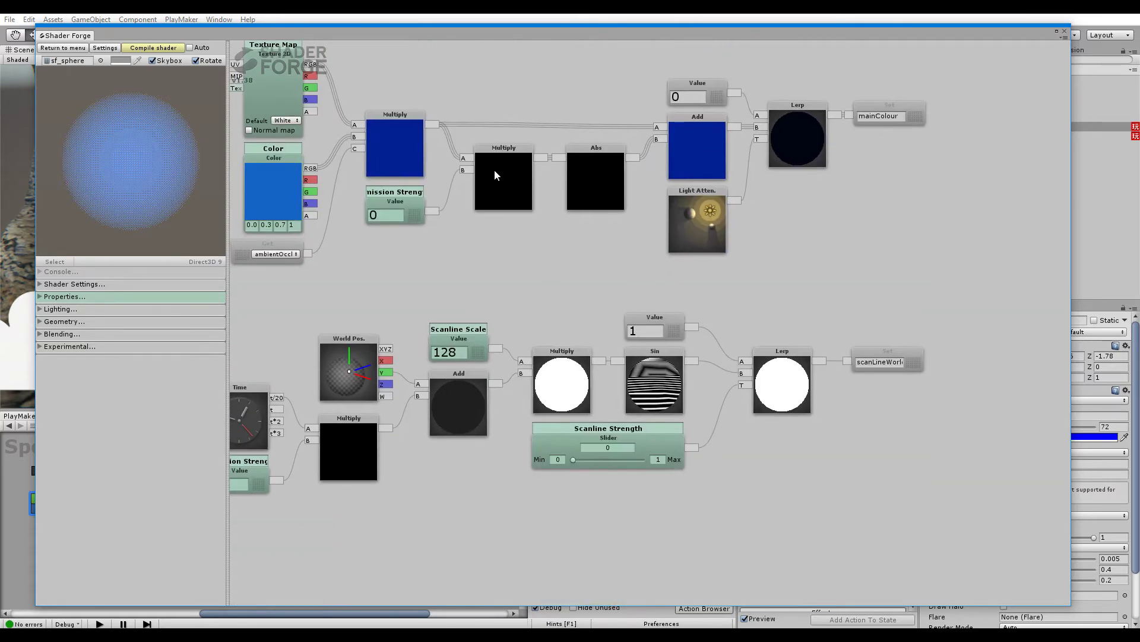
drag(594, 326, 561, 141)
drag(731, 388, 734, 164)
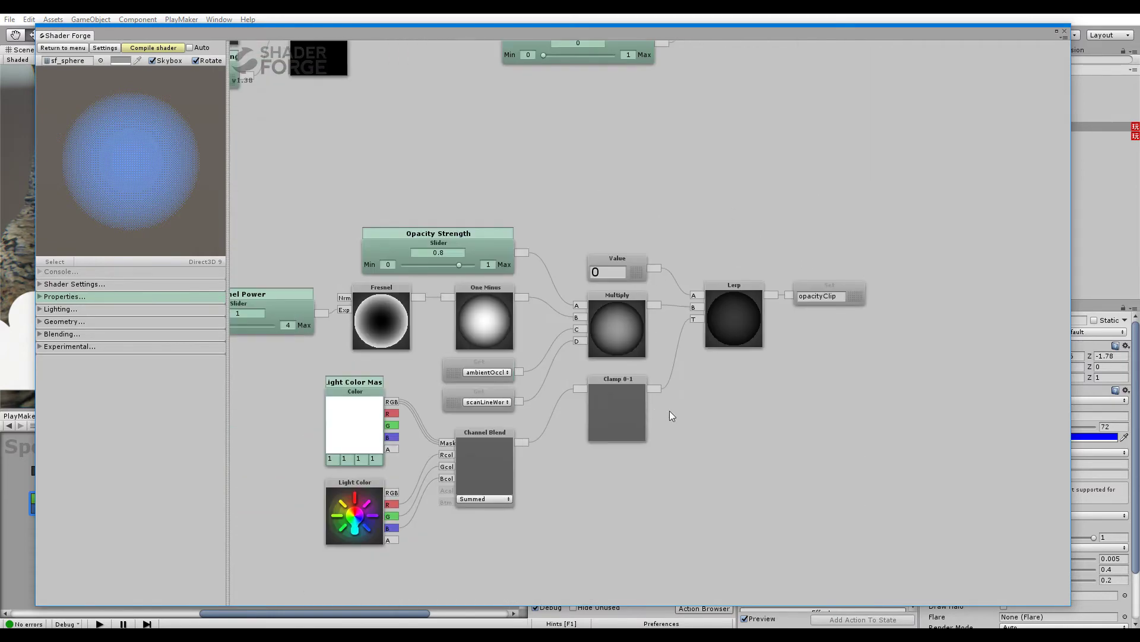
drag(670, 411, 848, 403)
drag(882, 202, 684, 238)
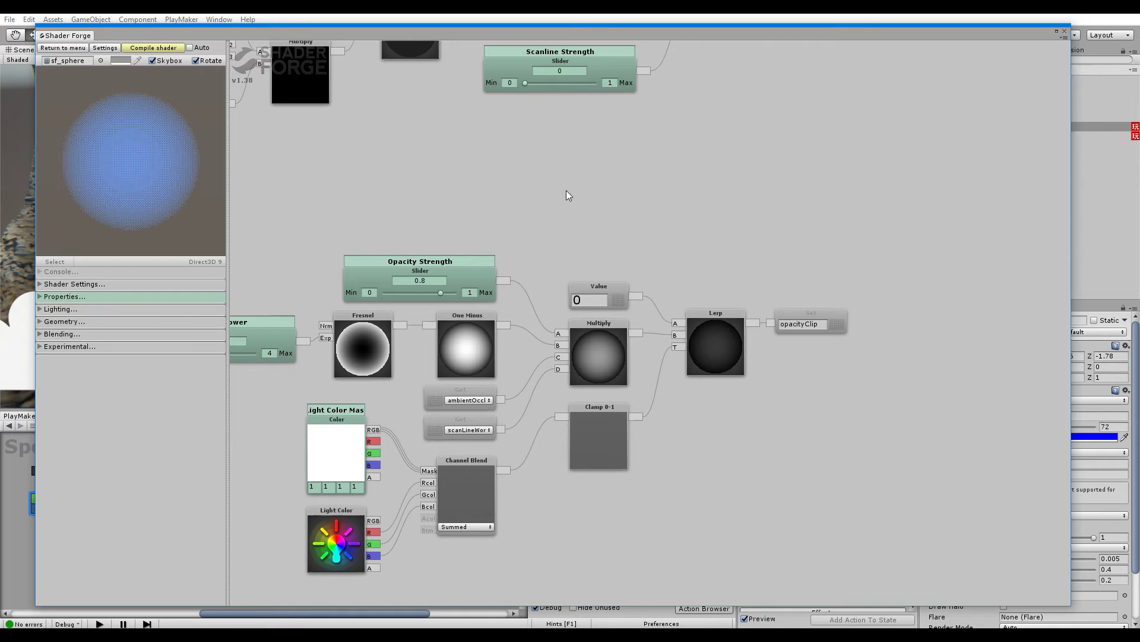
drag(745, 238, 812, 422)
drag(826, 370, 812, 421)
drag(911, 218, 888, 334)
scroll(941, 365, down, 5)
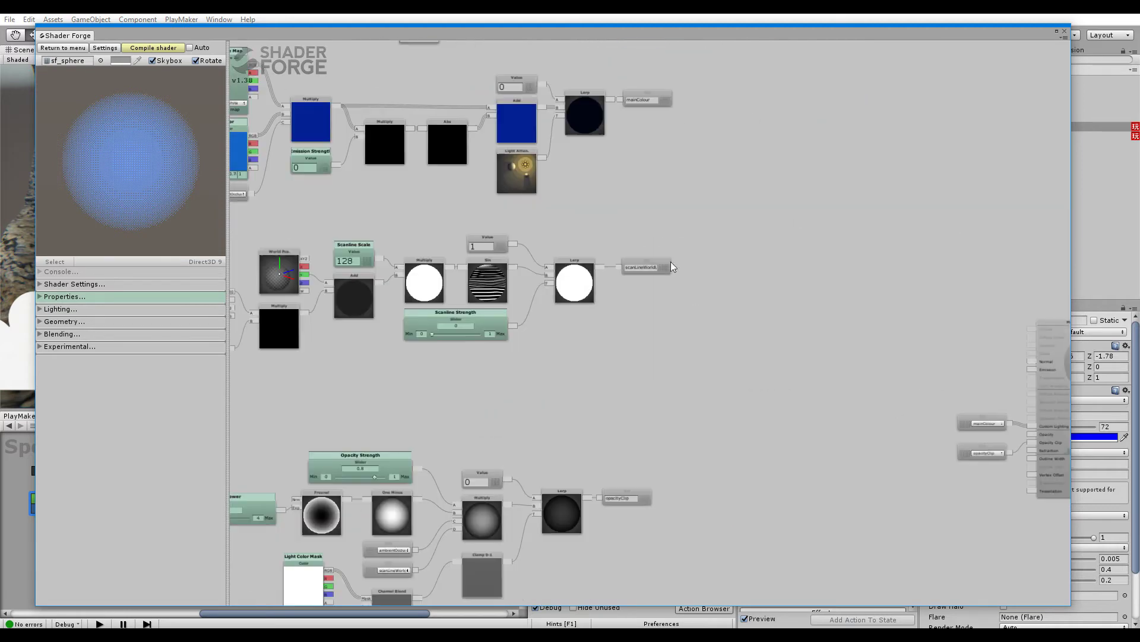
scroll(739, 350, down, 2)
drag(759, 395, 720, 376)
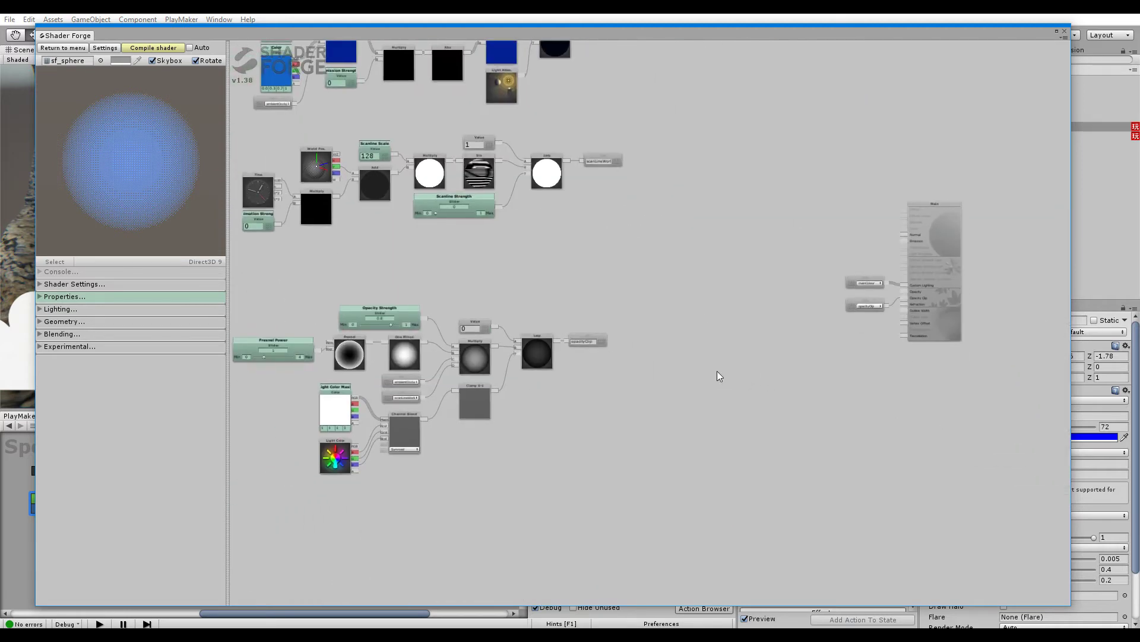
- Examine the Light Color node feeding the Channel Blend and the Light Attenuation node in the main colour group
scroll(719, 377, up, 3)
drag(453, 483, 619, 428)
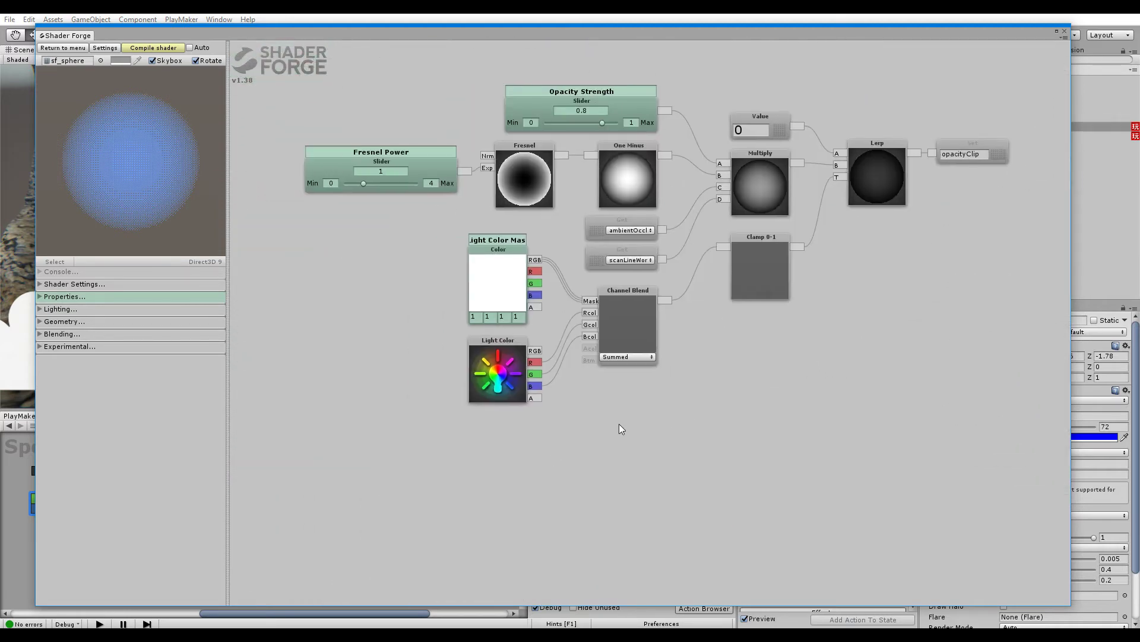
click(512, 381)
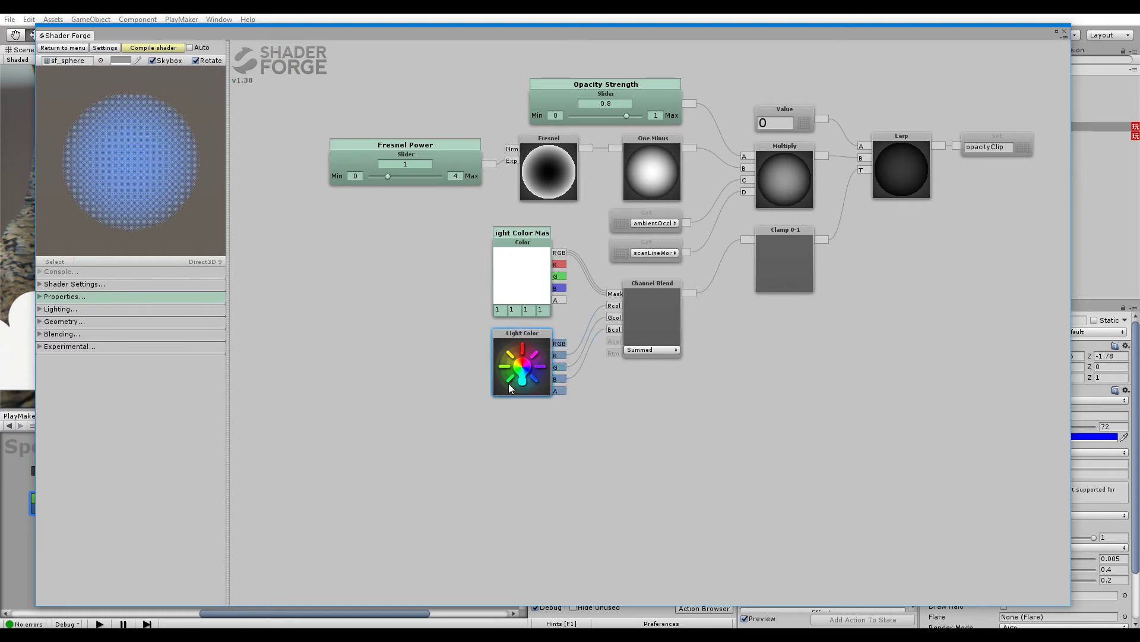
drag(718, 215, 550, 584)
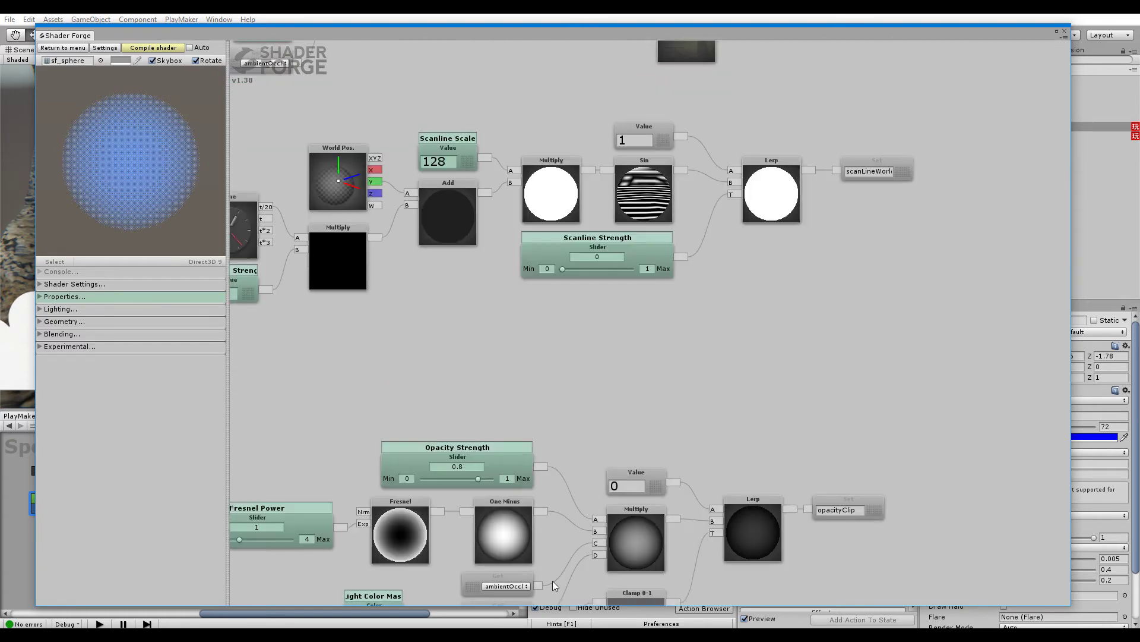
drag(599, 132, 571, 405)
click(682, 330)
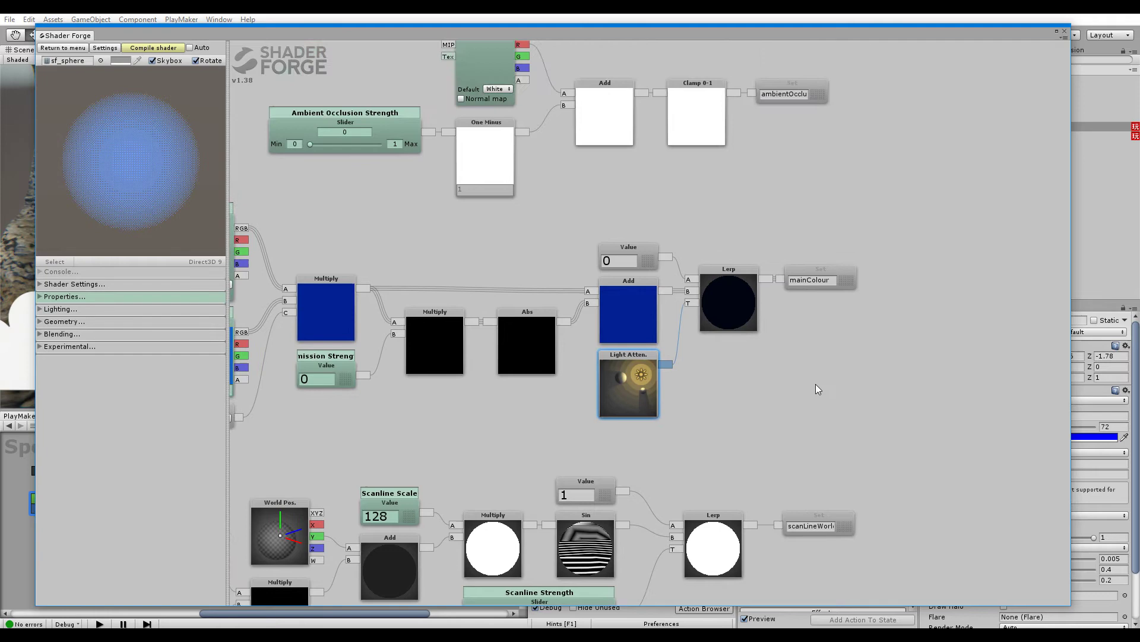
drag(426, 454, 552, 435)
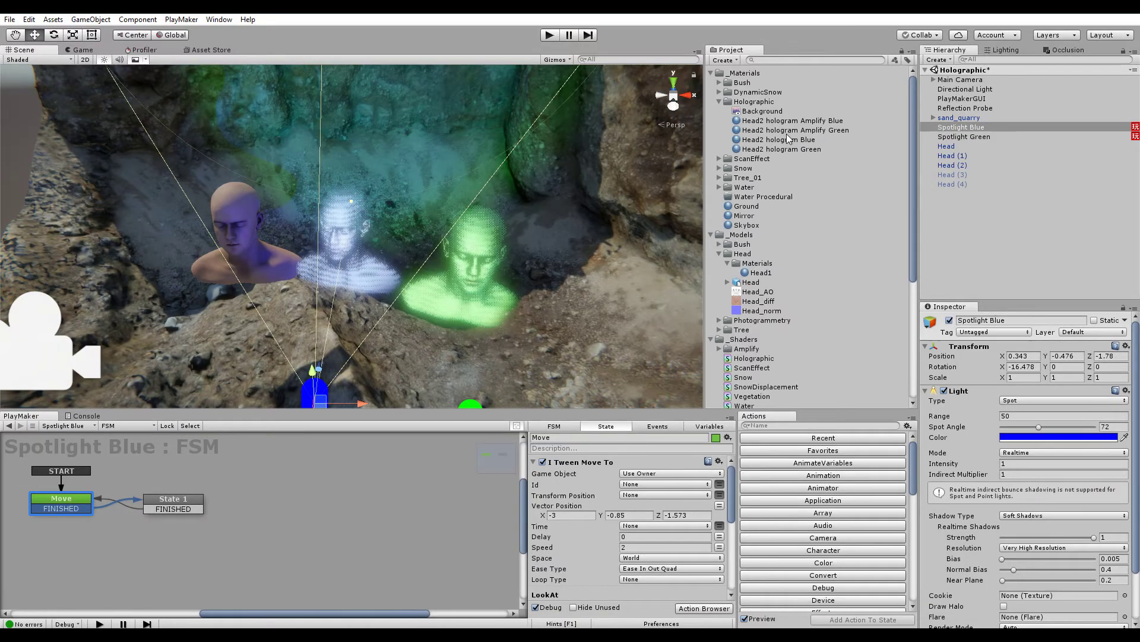
- Review the Head2 hologram Blue material's settings, activate Head (3) and Head (4), and view all the heads together
click(789, 139)
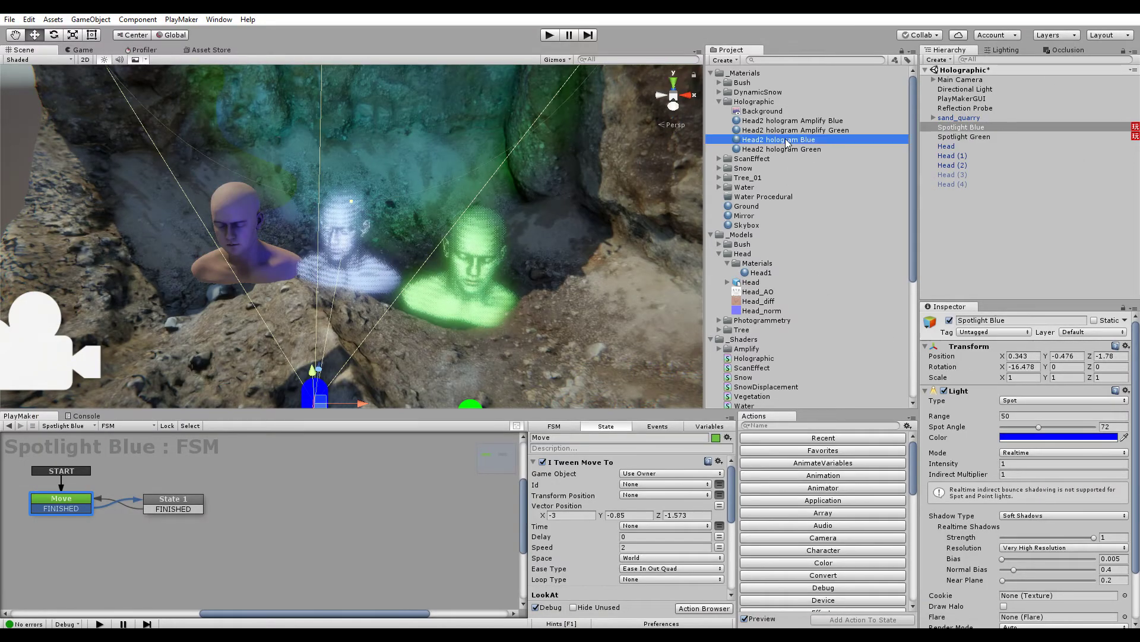
scroll(948, 452, down, 3)
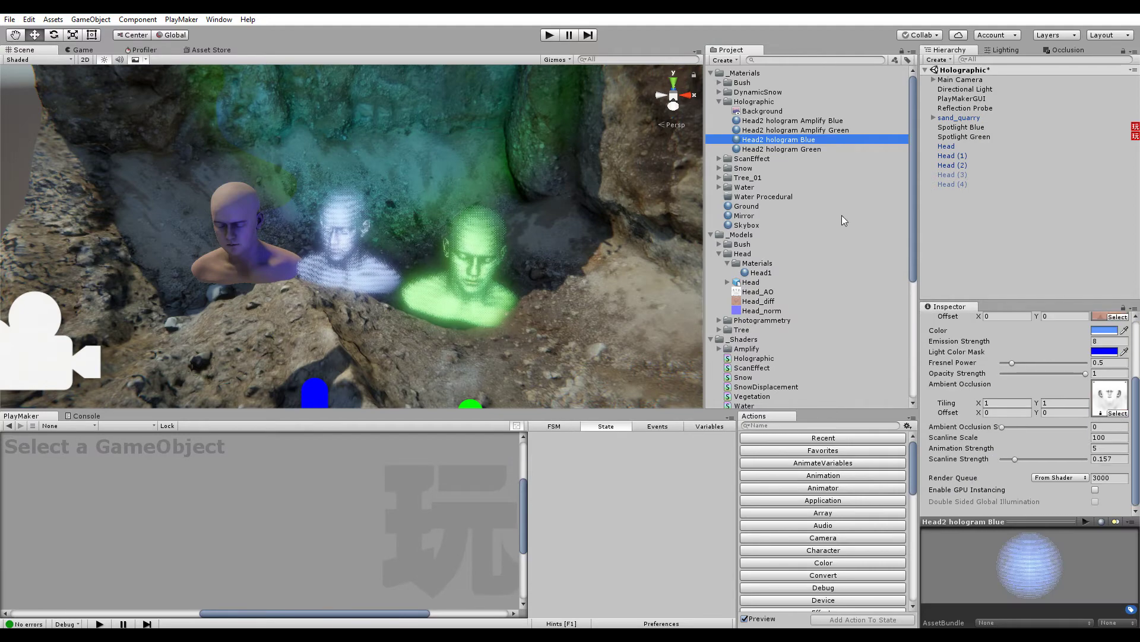
click(969, 173)
shift+click(970, 183)
click(948, 319)
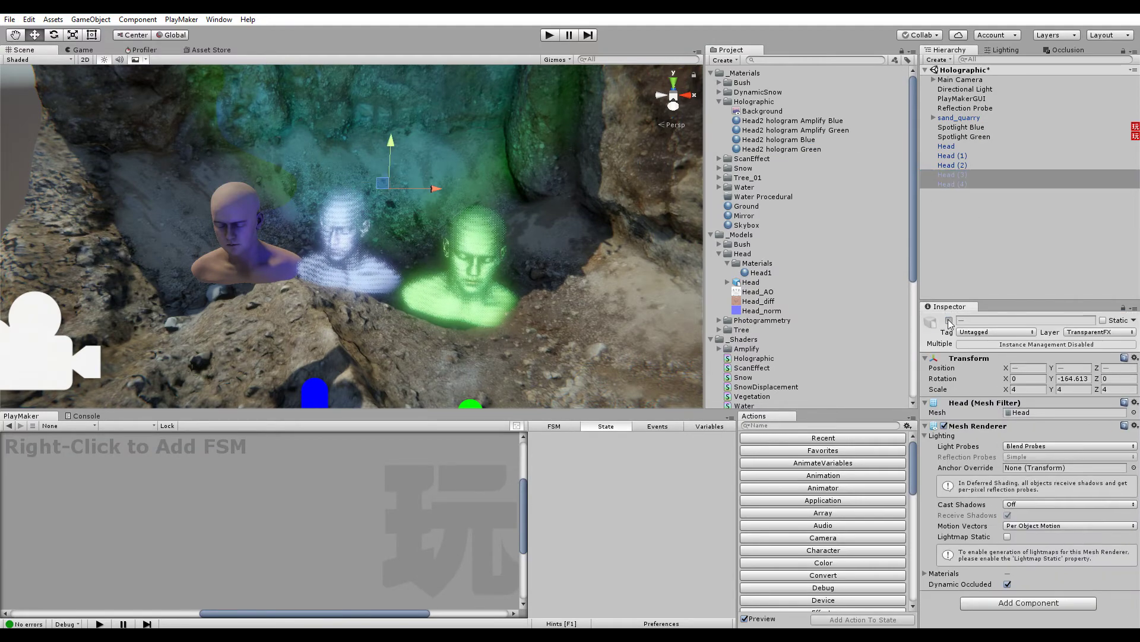
click(993, 240)
alt+drag(458, 231, 594, 279)
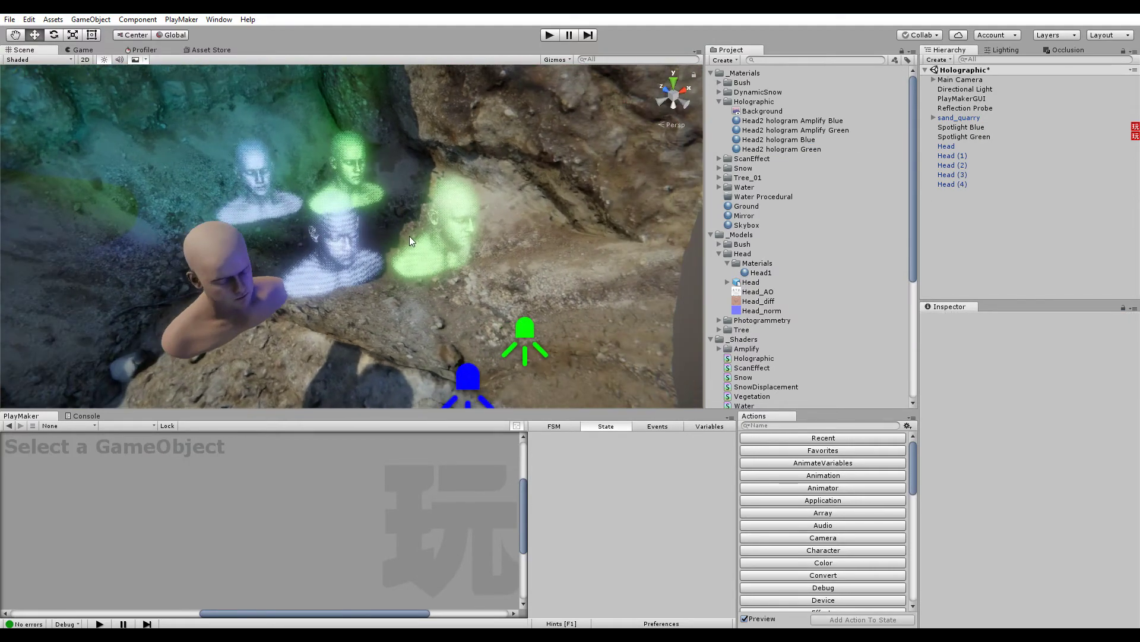
- Compare the settings of the Head2 hologram Amplify Blue and Green materials with the Head2 hologram Blue and Green materials
click(815, 122)
click(814, 130)
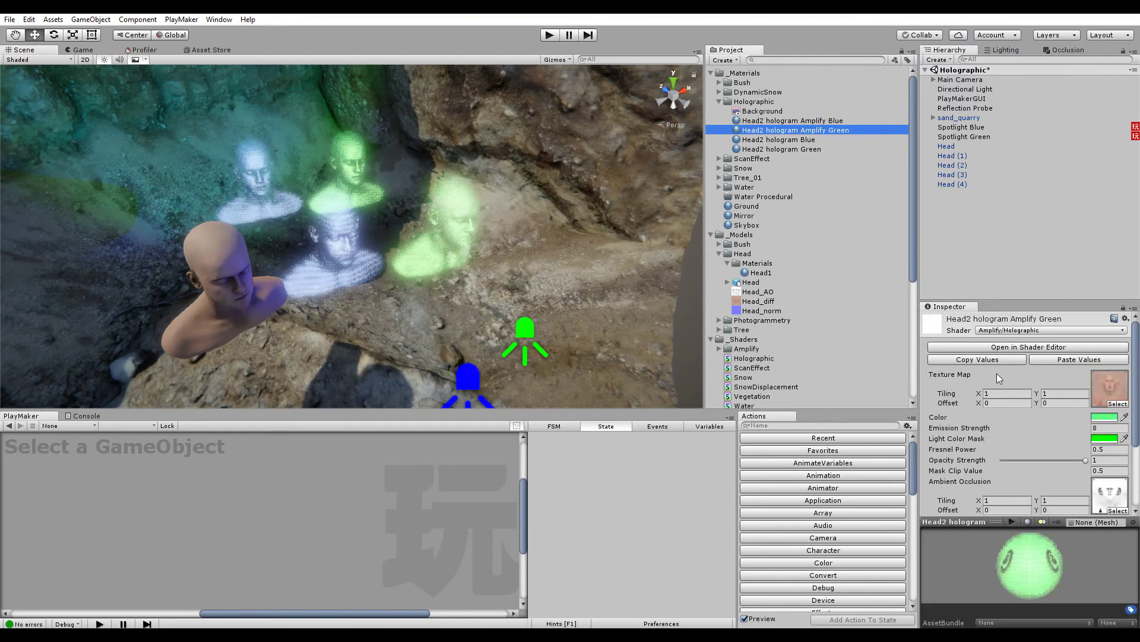
click(783, 141)
click(781, 150)
click(783, 140)
click(783, 123)
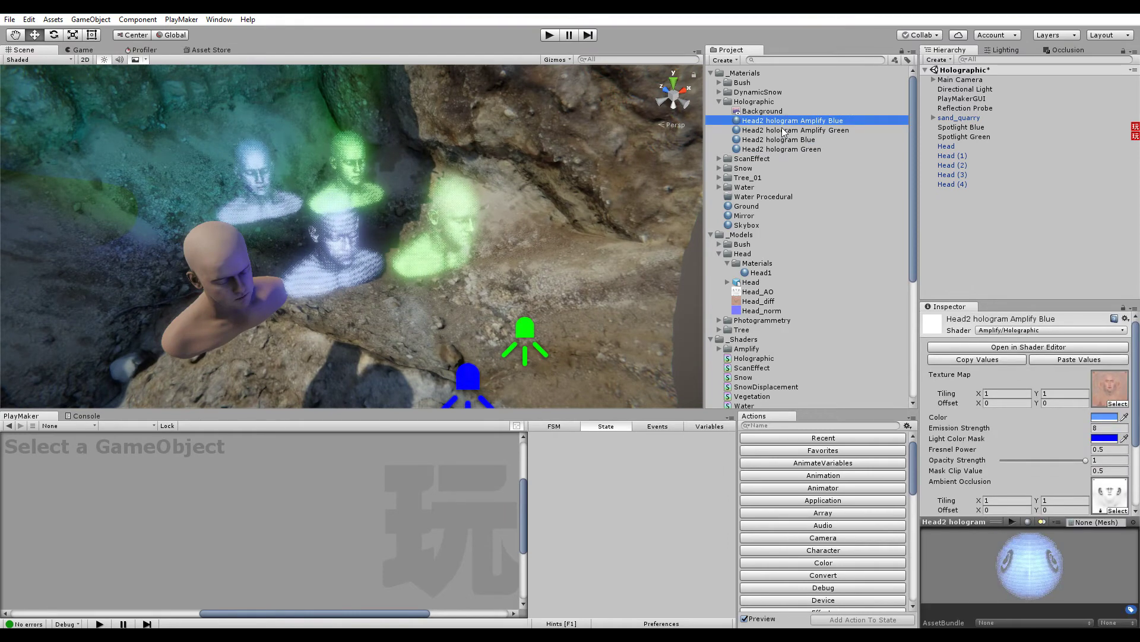
- Open the Amplify/Holographic shader of the Head2 hologram Amplify Blue material in the shader editor and move the editor window into full view
click(783, 130)
click(785, 122)
alt+drag(543, 280, 505, 259)
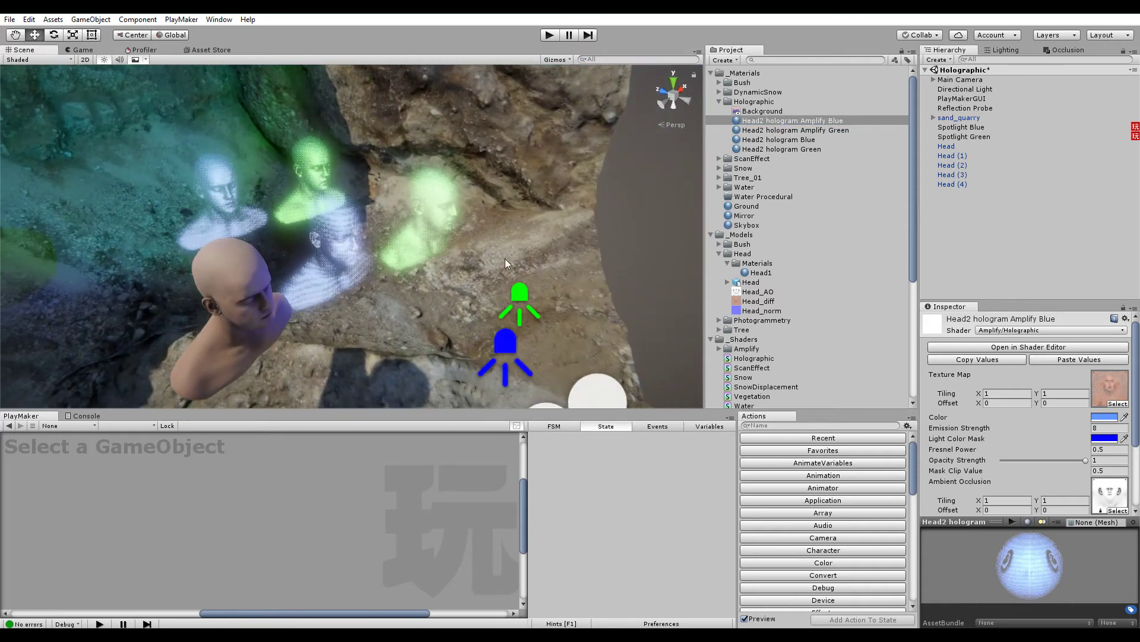
right_drag(473, 259, 430, 273)
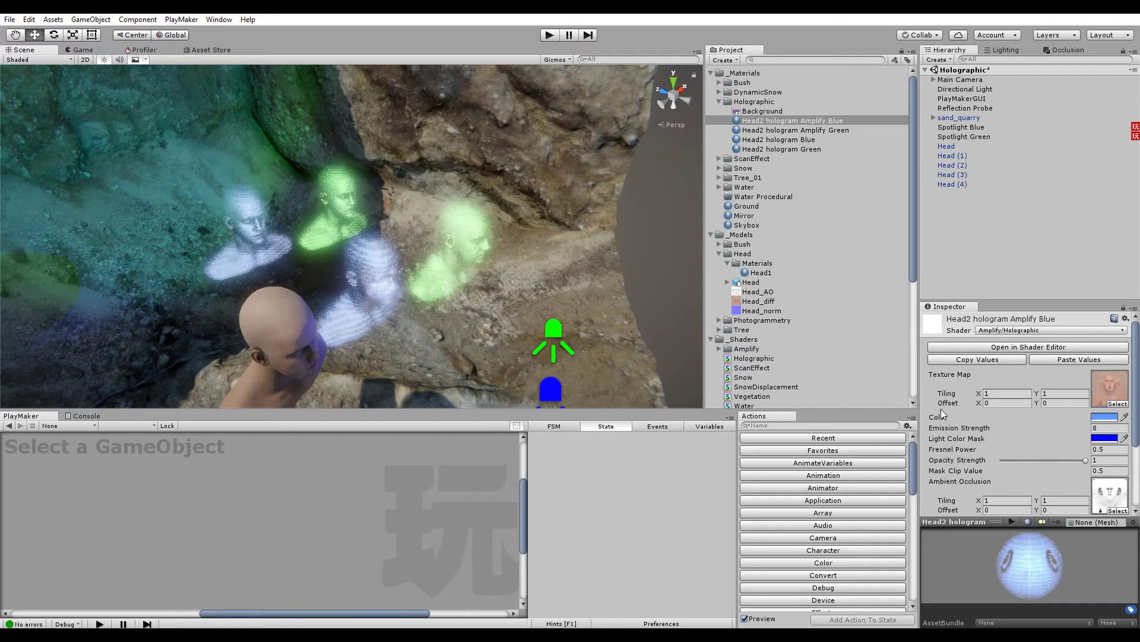
click(1024, 349)
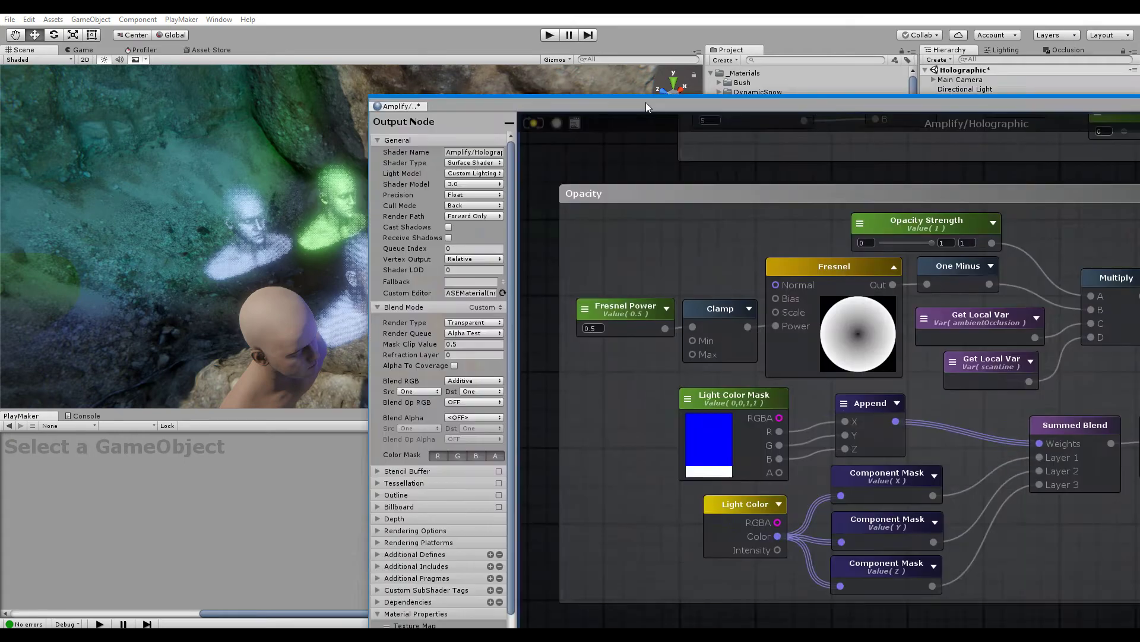
drag(646, 102, 334, 48)
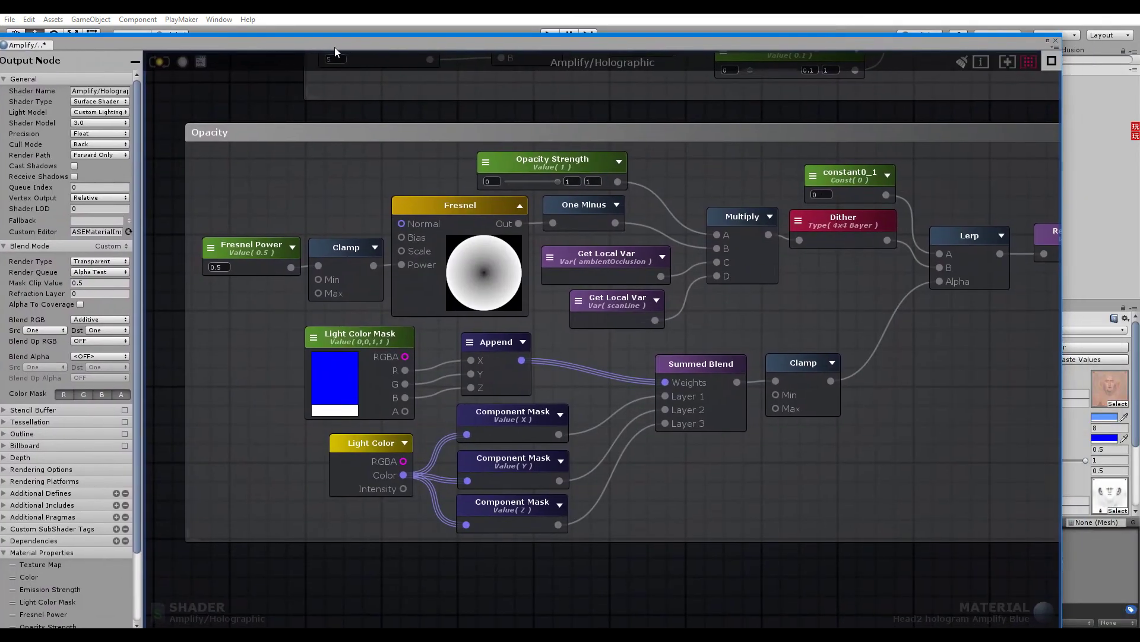
- Examine the Ambient Occlusion, Texture Map, scanline and Opacity node groups of the Amplify shader, including their registered local variables, and close the editor
scroll(756, 333, down, 10)
middle_drag(787, 328, 729, 358)
scroll(728, 358, up, 10)
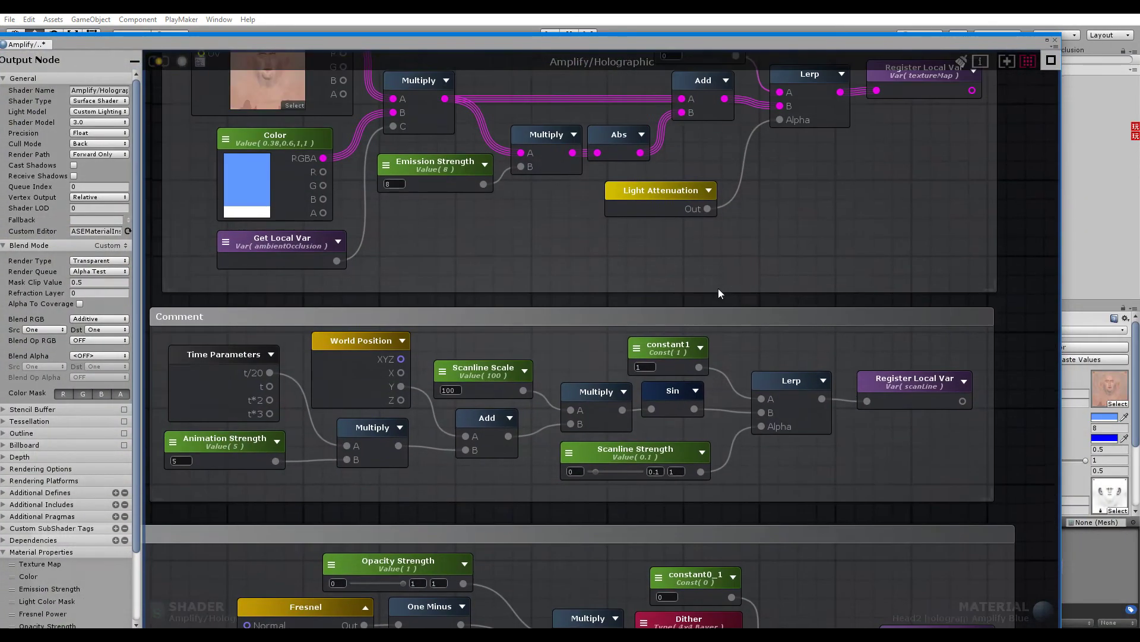
middle_drag(752, 179, 743, 429)
middle_drag(743, 262, 725, 326)
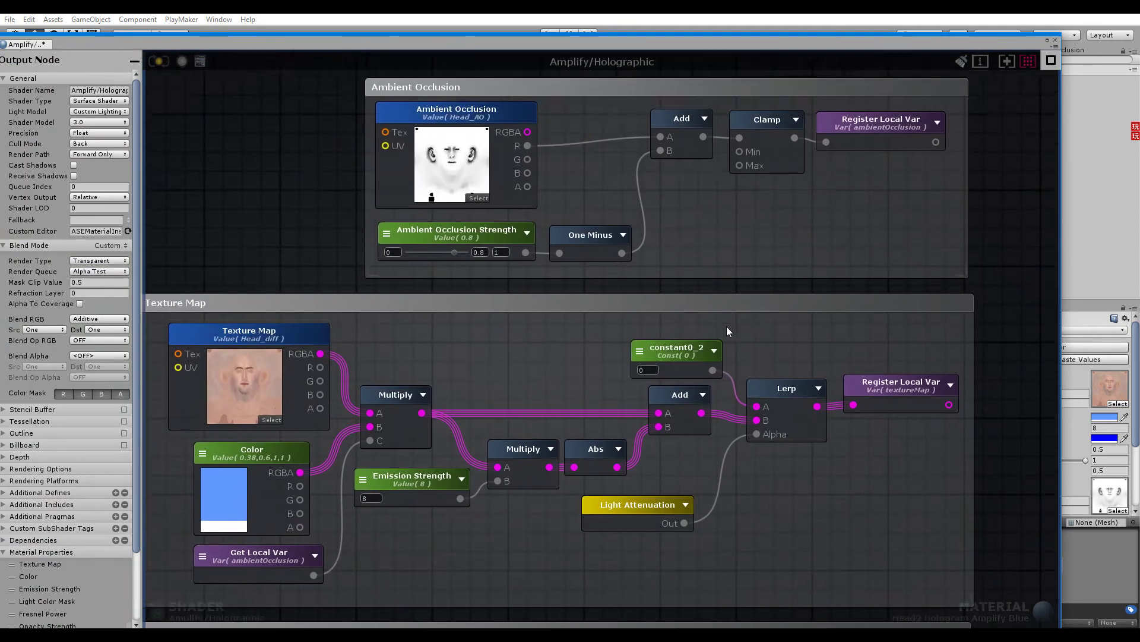
middle_drag(807, 281, 752, 422)
middle_drag(748, 606, 726, 326)
middle_drag(719, 594, 698, 330)
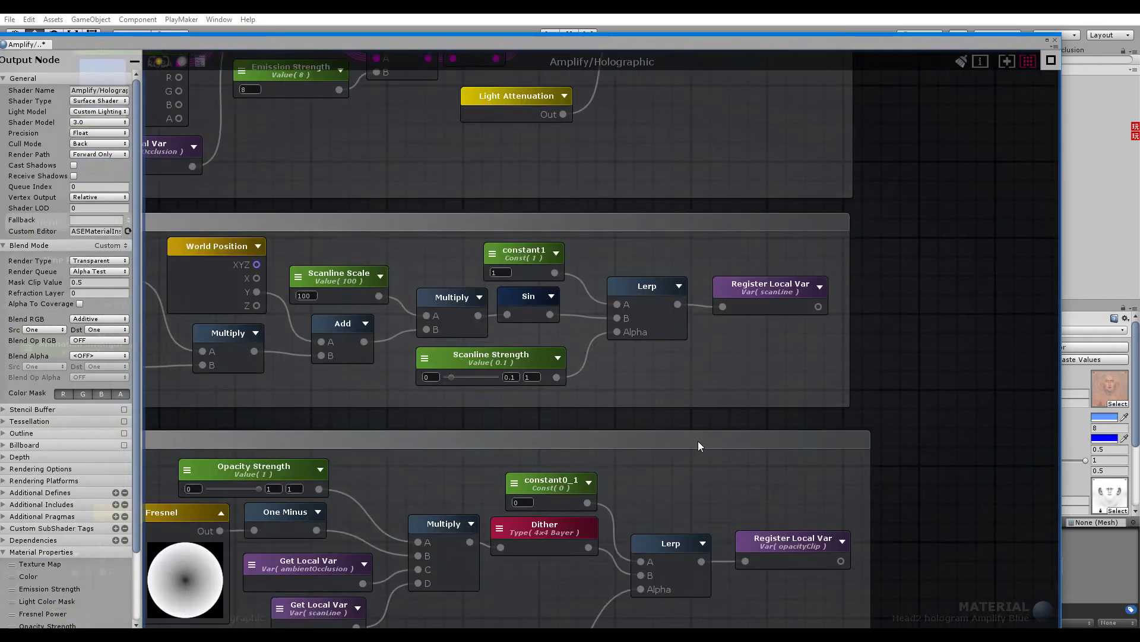
middle_drag(758, 594, 888, 444)
middle_drag(681, 370, 732, 370)
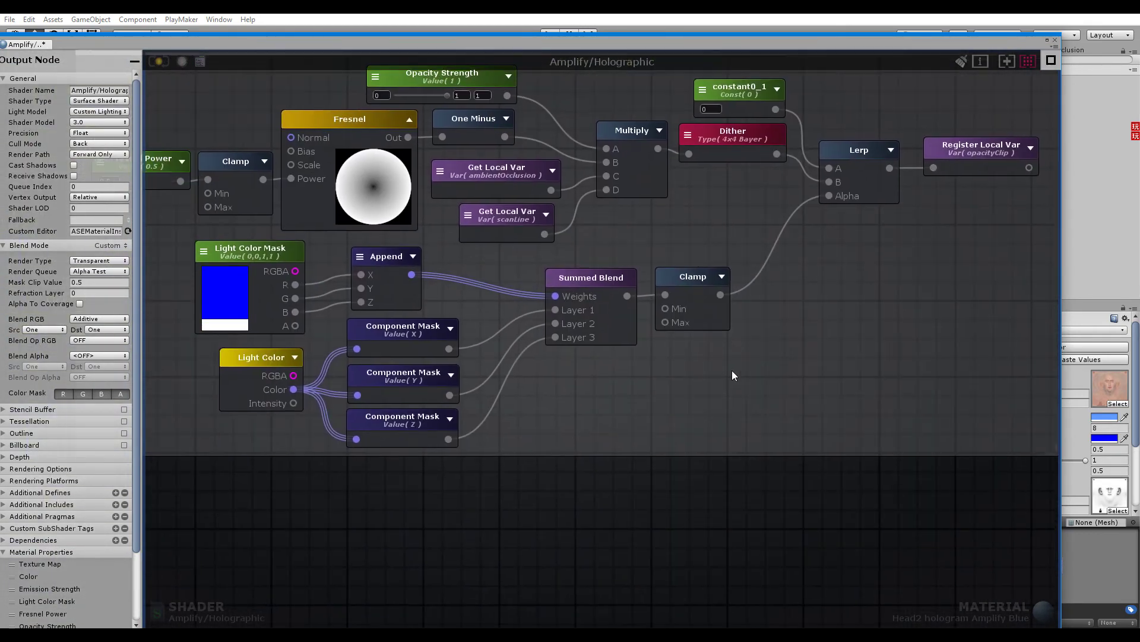
click(1054, 41)
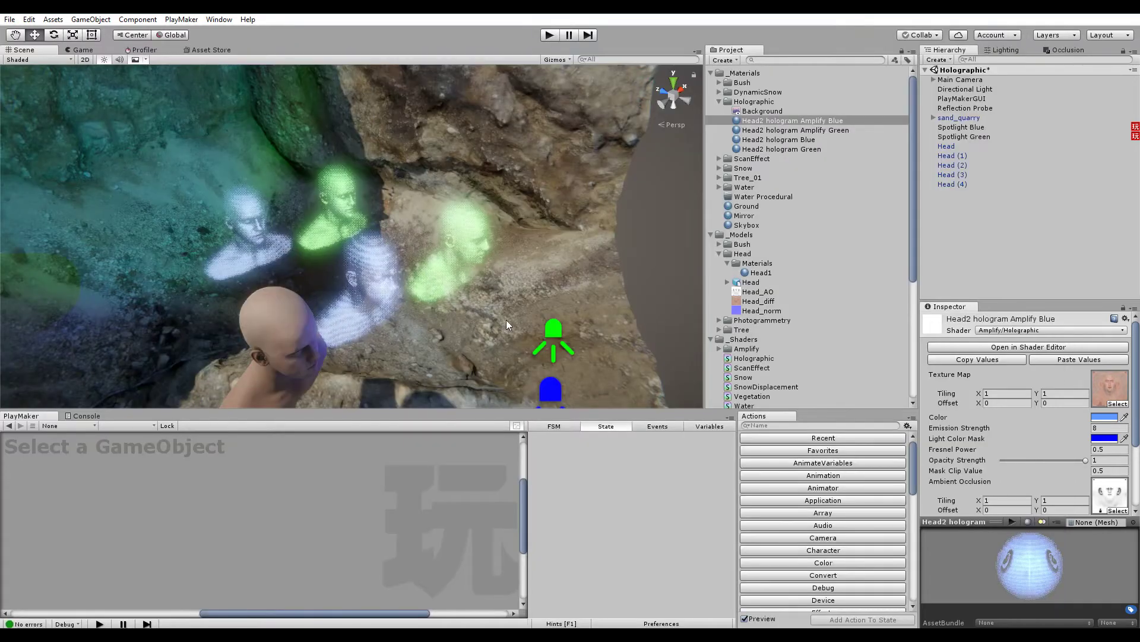
- View the holographic heads from several angles, run the scene in the Game view to watch the moving spotlights, and stop it
alt+drag(507, 320, 395, 281)
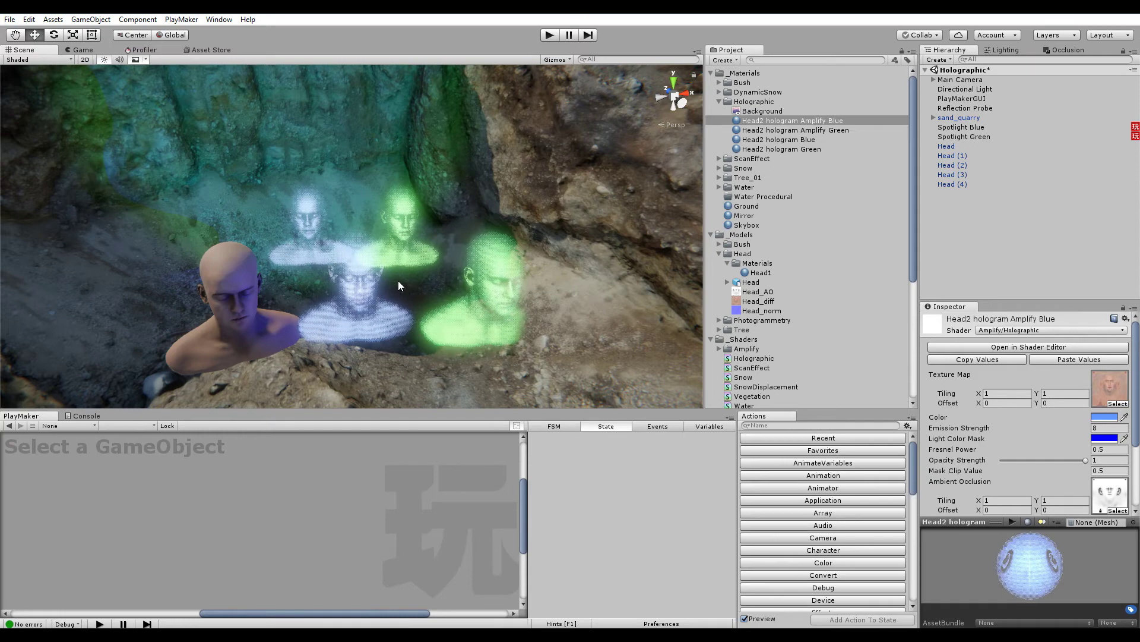
key(alt)
alt+drag(413, 271, 410, 322)
alt+drag(380, 275, 250, 286)
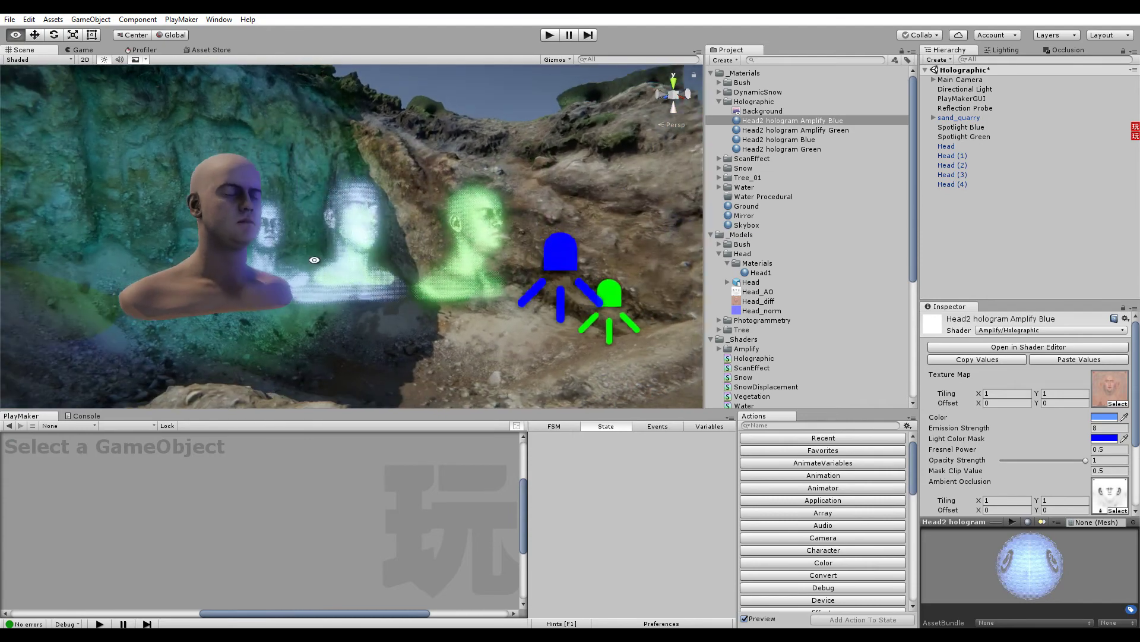
alt+right_drag(249, 285, 385, 628)
right_drag(347, 356, 344, 356)
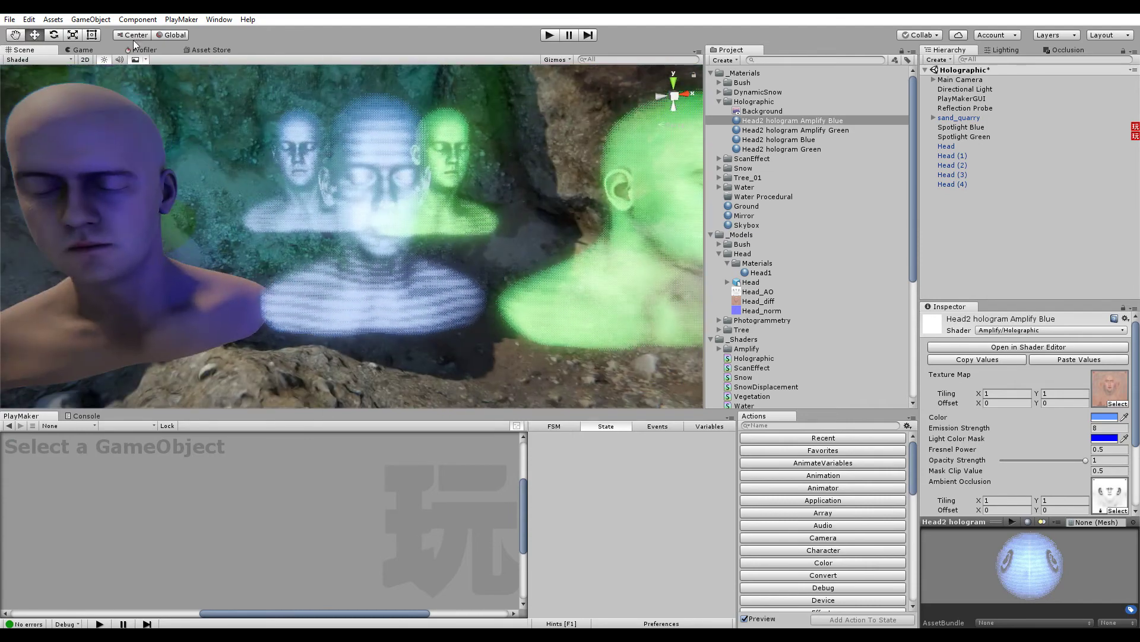
click(84, 50)
click(555, 38)
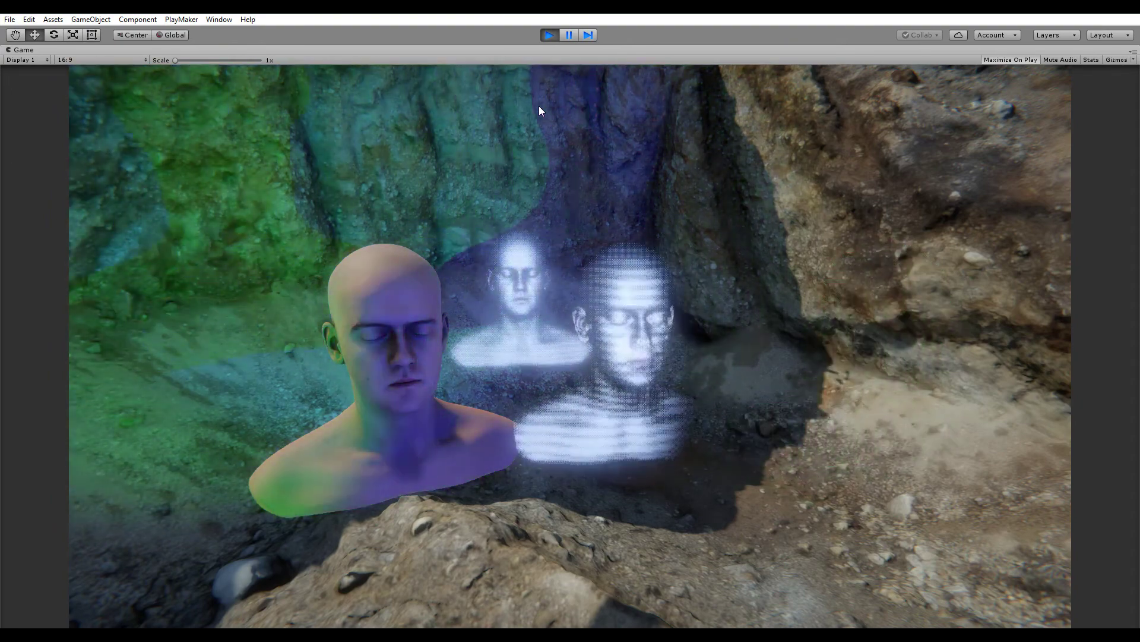
click(549, 34)
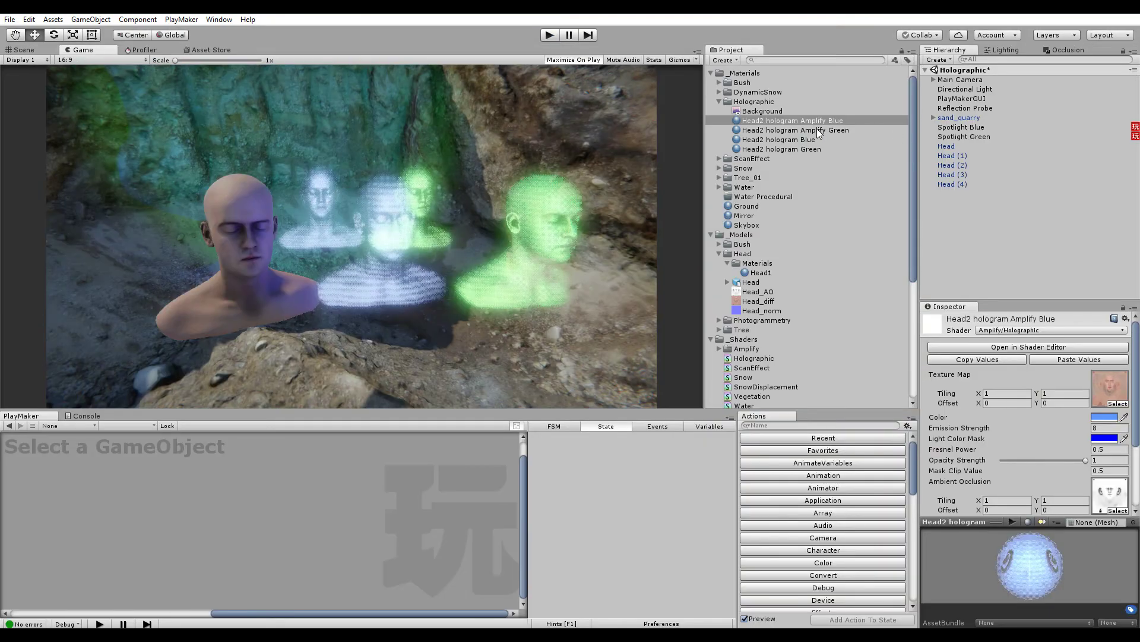
- Set the Ambient Occlusion Strength of the Head2 hologram Blue material to 0.8 and preview the result by running the scene
click(814, 139)
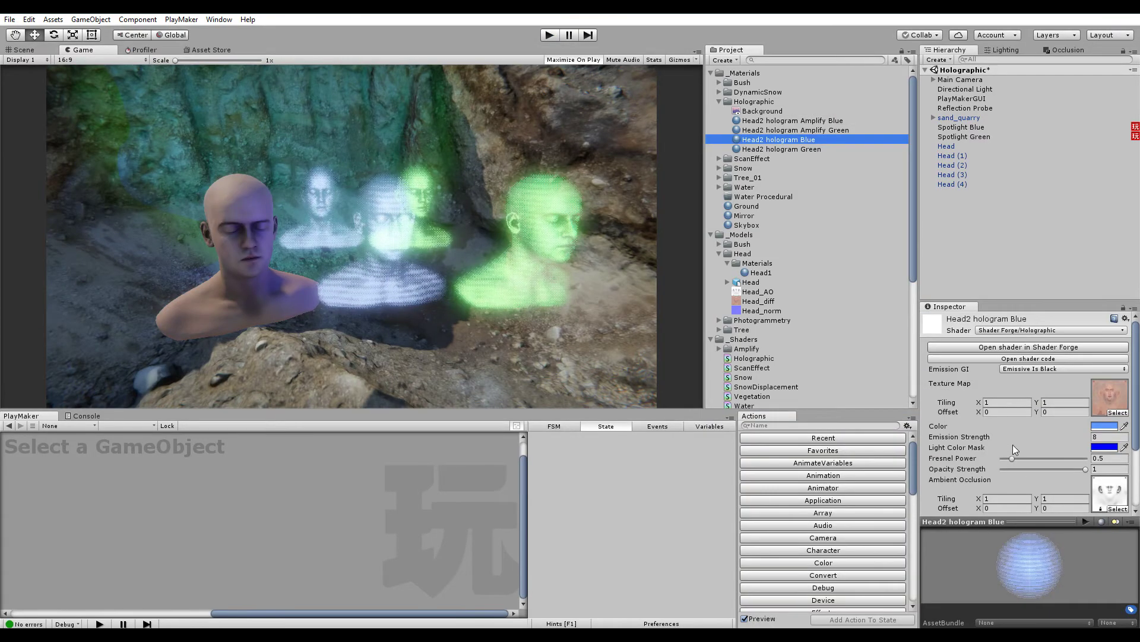
scroll(1013, 444, down, 3)
drag(1007, 429, 1072, 429)
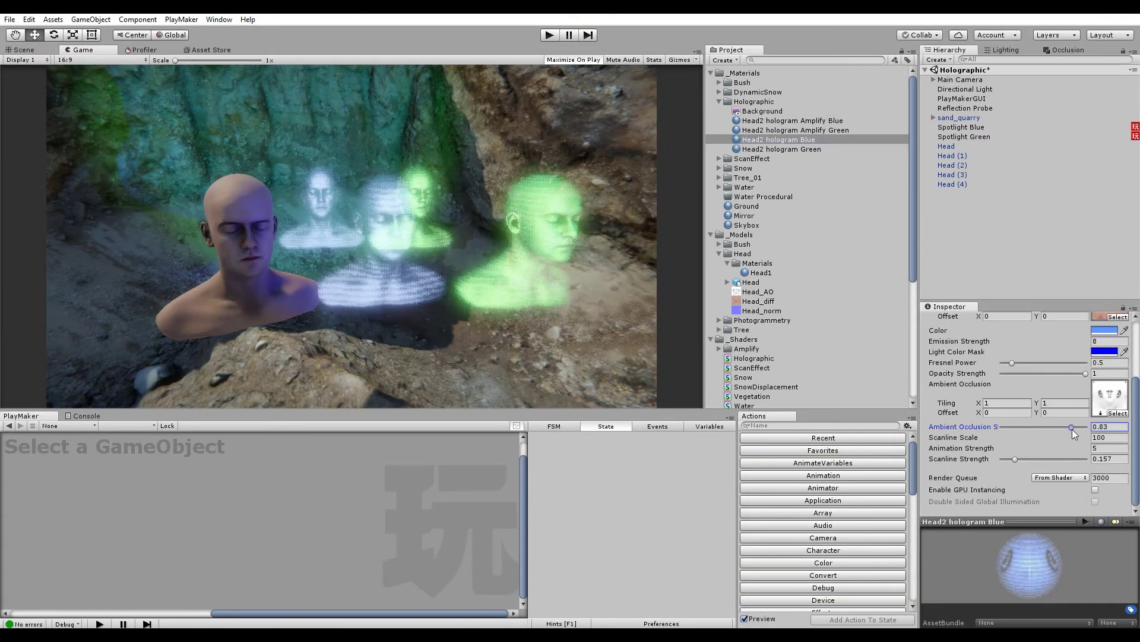
click(1113, 428)
text(.8)
click(1014, 240)
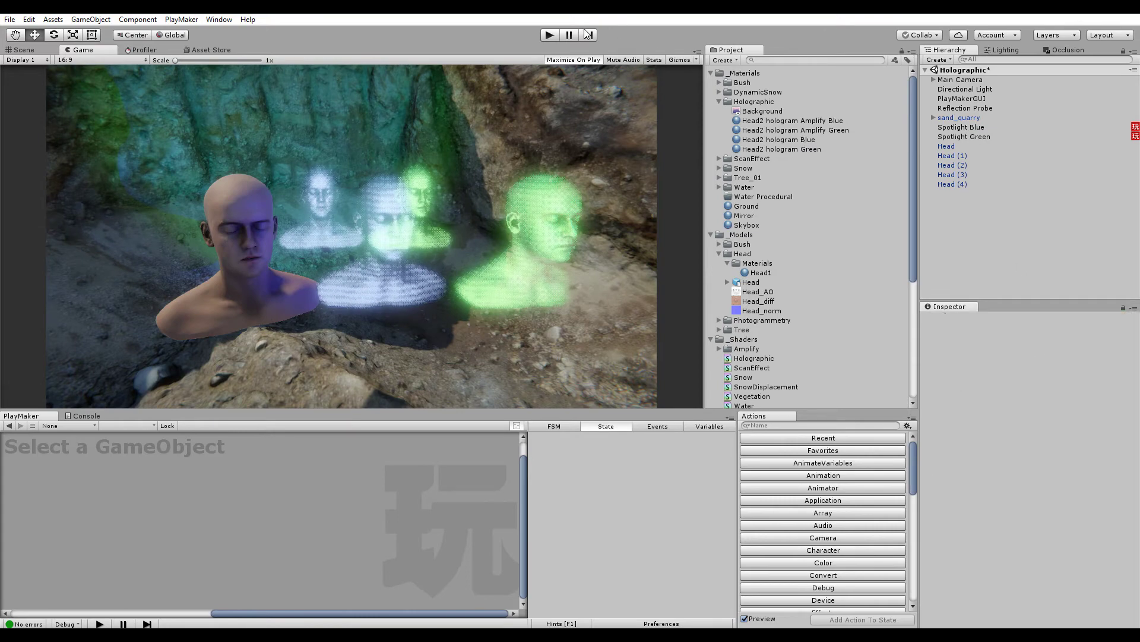
click(549, 36)
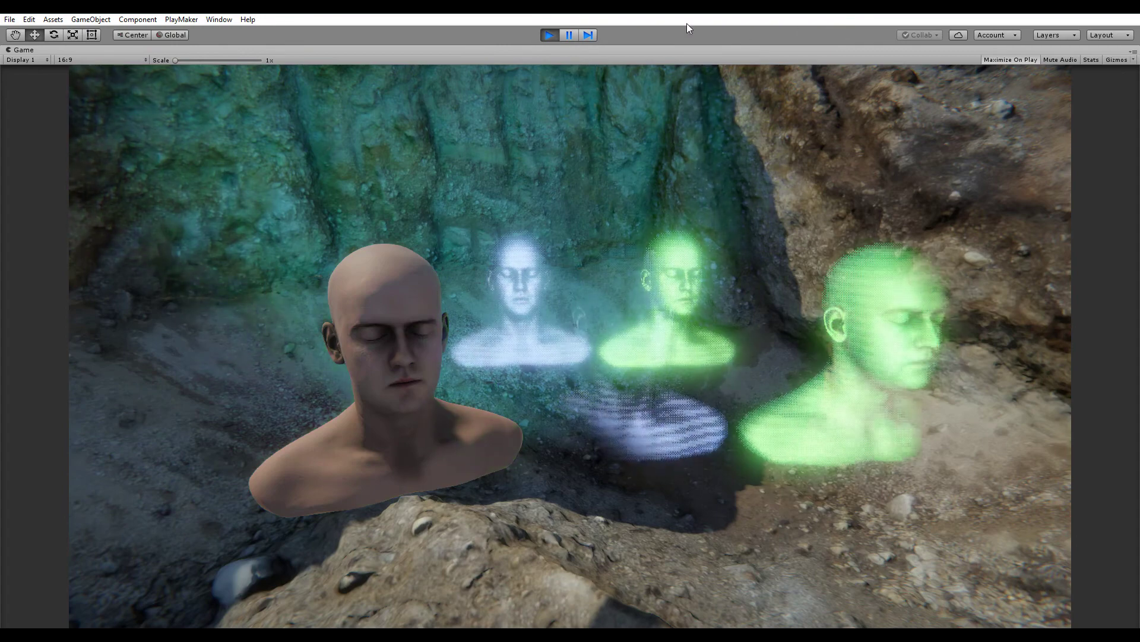
click(546, 35)
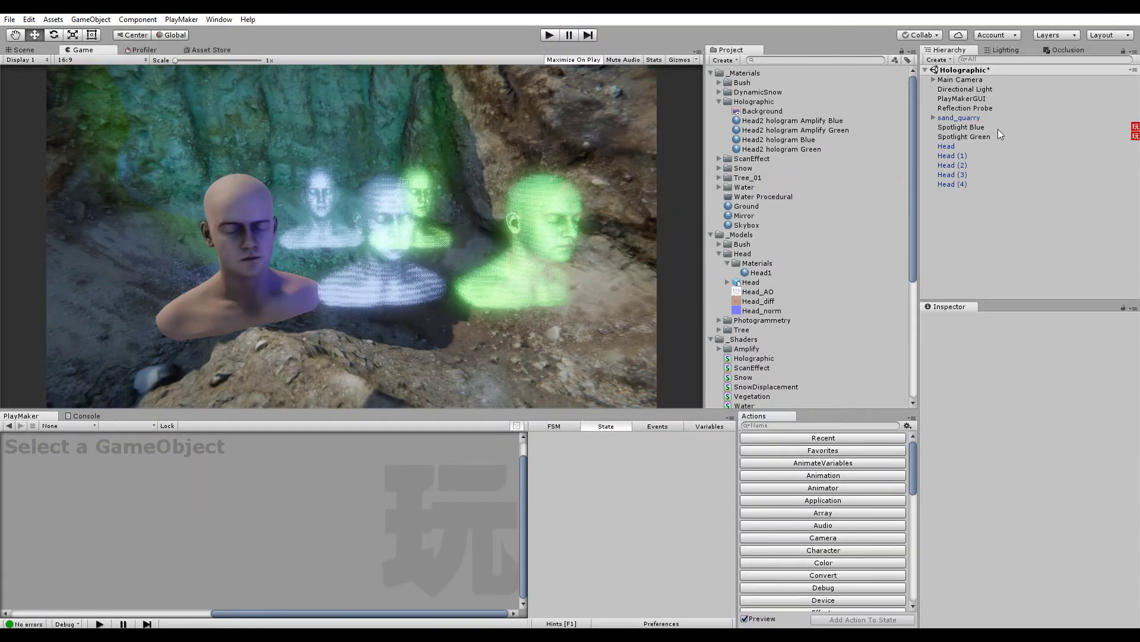
- Inspect the layer assigned to Head (1) through Head (4) in the scene, leaving the assignment as it is
click(953, 155)
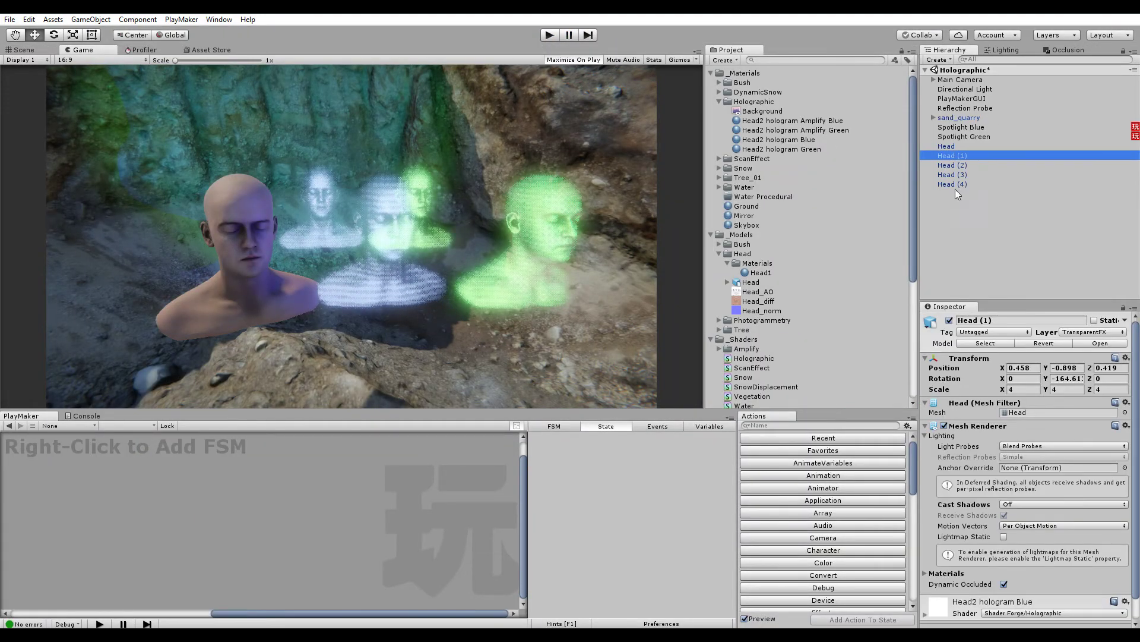
click(961, 217)
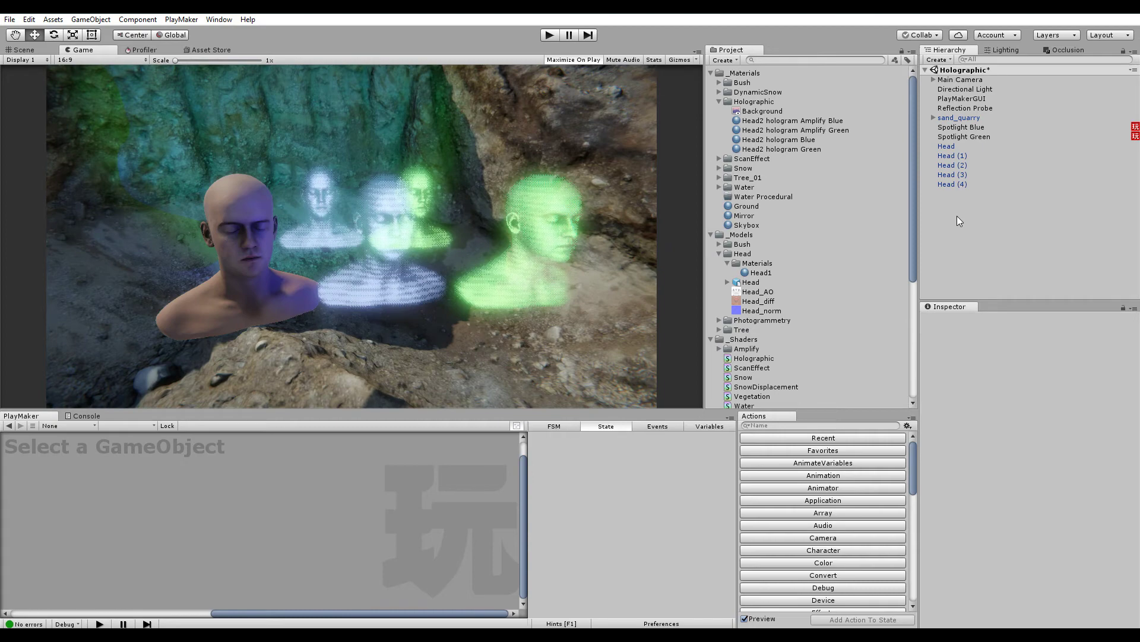
click(23, 50)
alt+drag(368, 178, 382, 256)
right_drag(381, 256, 382, 256)
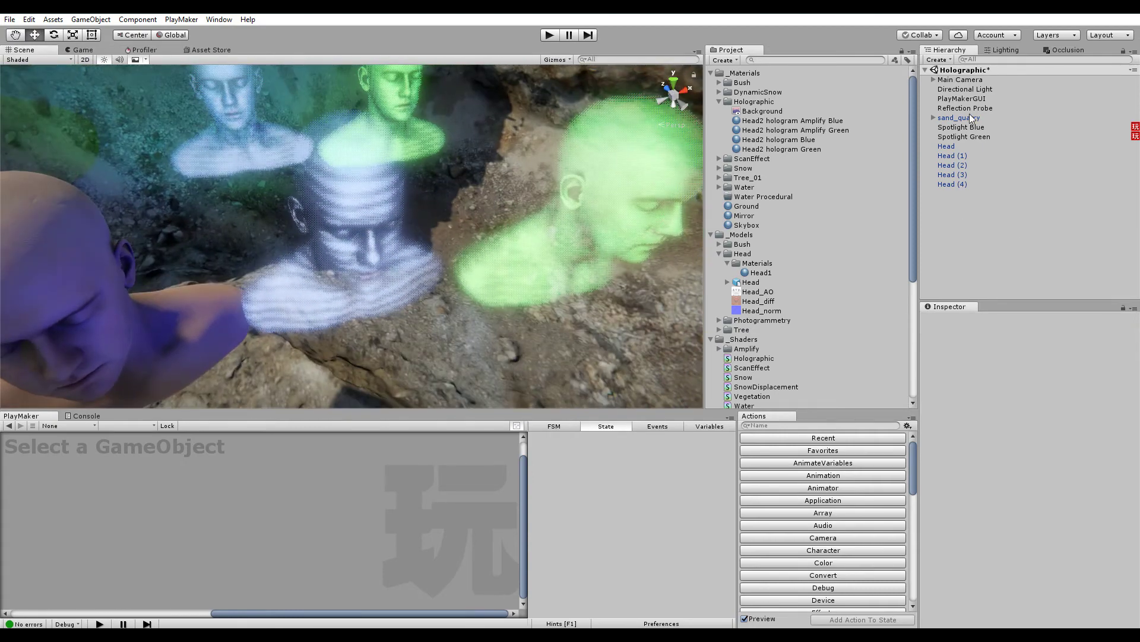
click(952, 156)
shift+click(953, 184)
click(1098, 333)
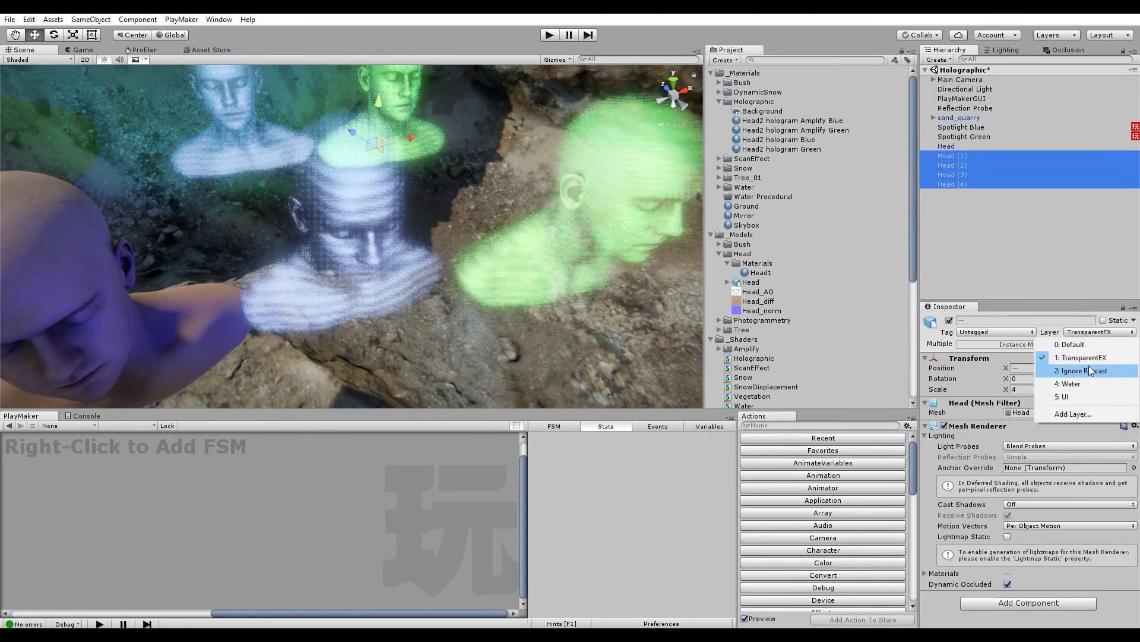
click(987, 249)
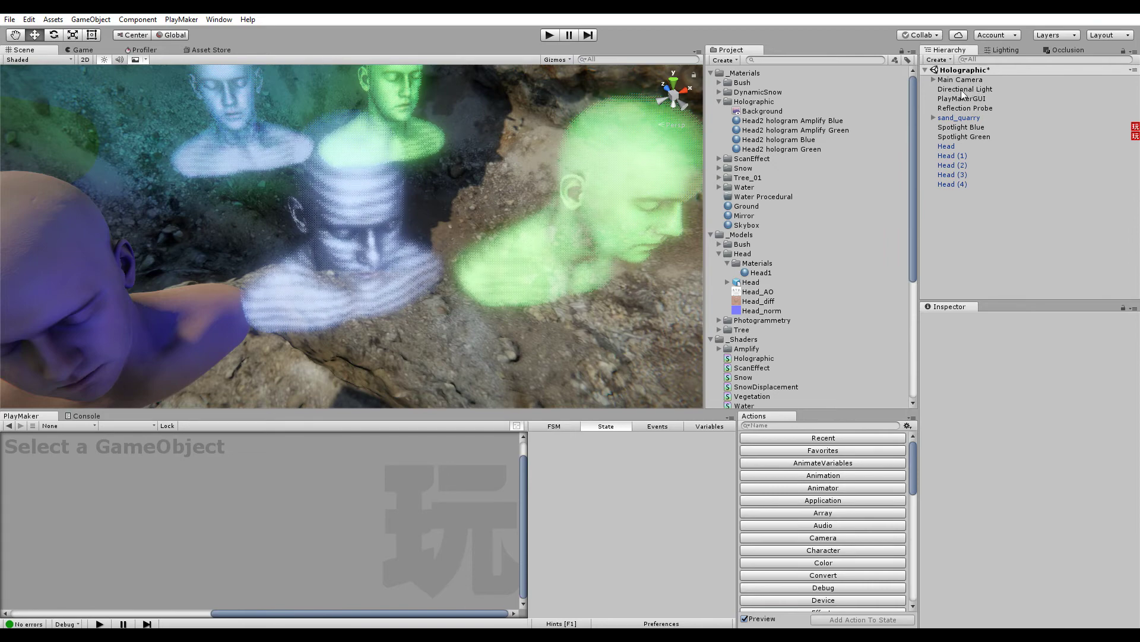
- Include the TransparentFX layer in the Directional Light's Culling Mask
click(964, 90)
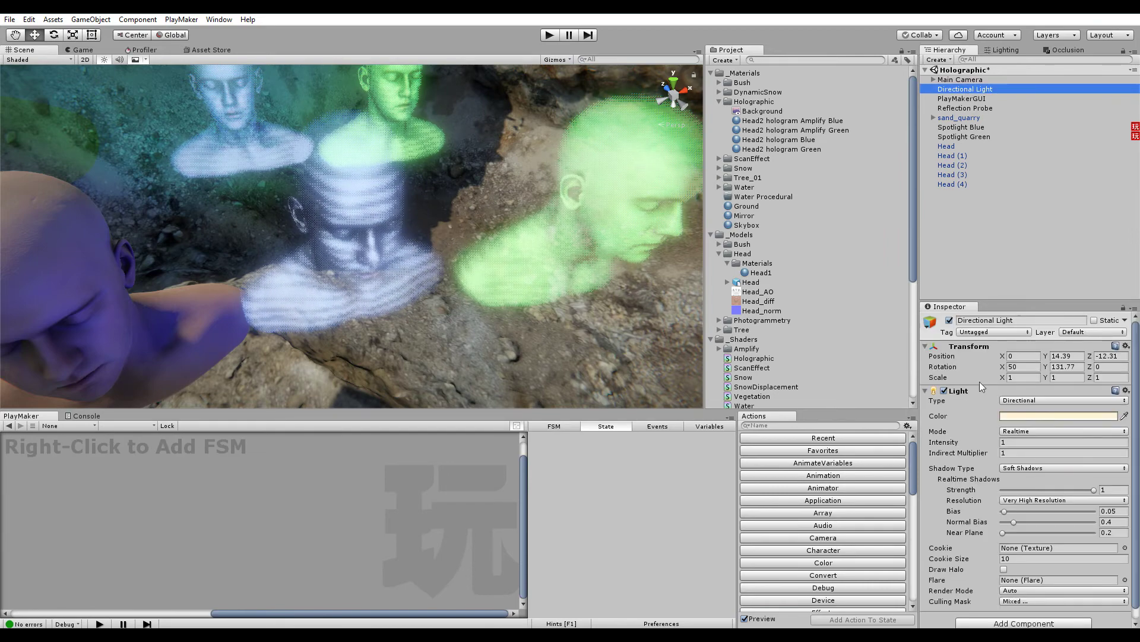
scroll(993, 574, down, 1)
click(1013, 591)
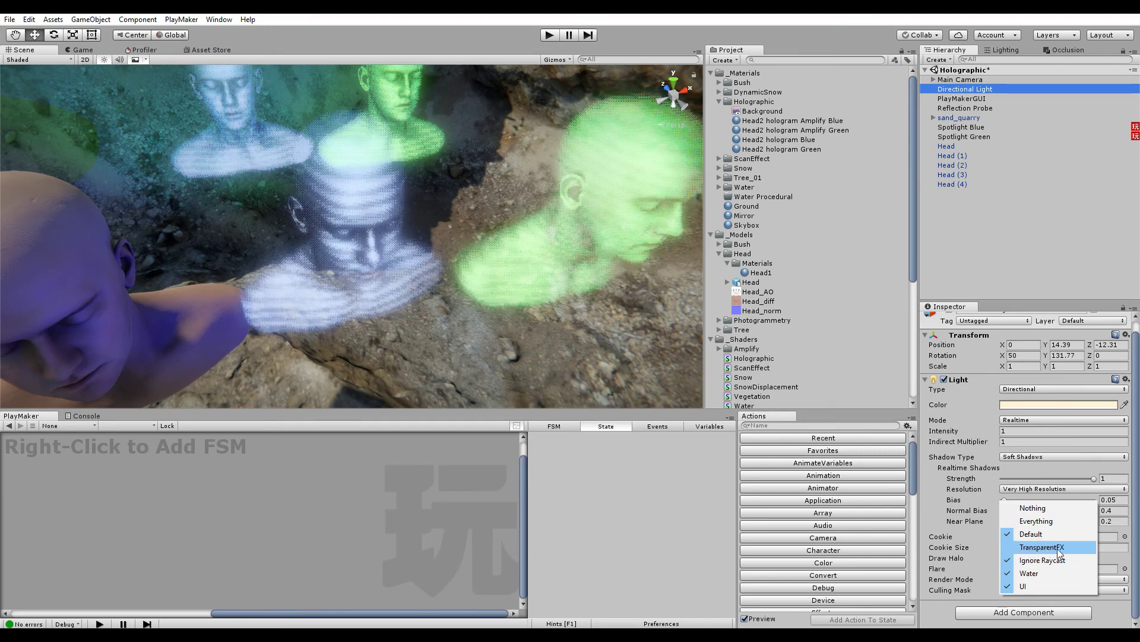
click(1043, 547)
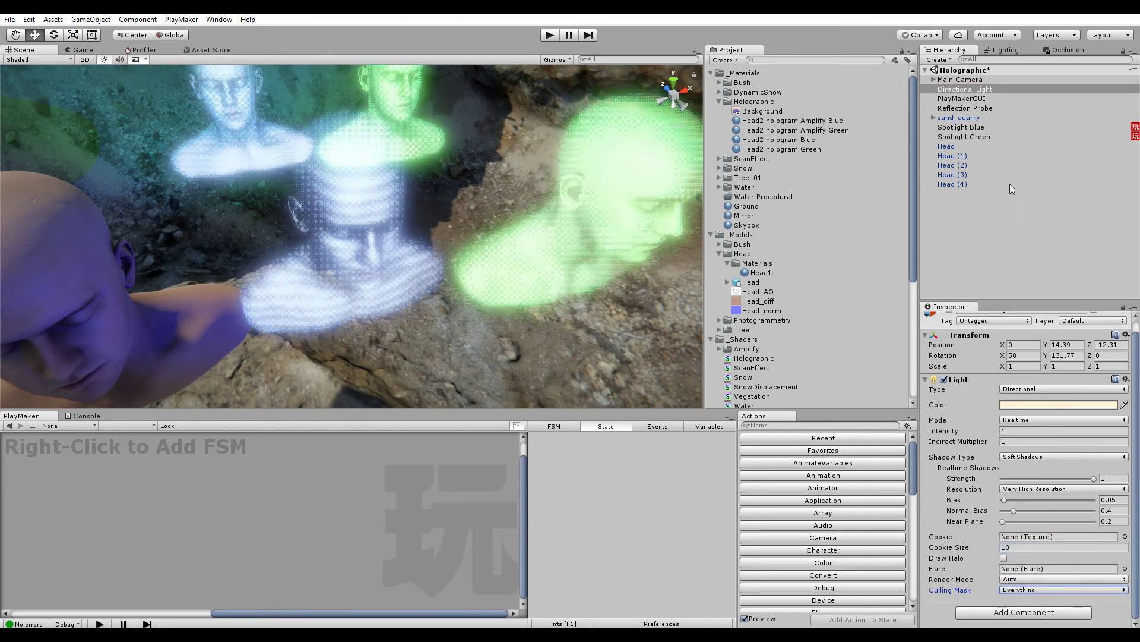
- Switch Spotlight Blue and Spotlight Green off and back on together to compare how the heads are lit
click(962, 128)
ctrl+click(964, 137)
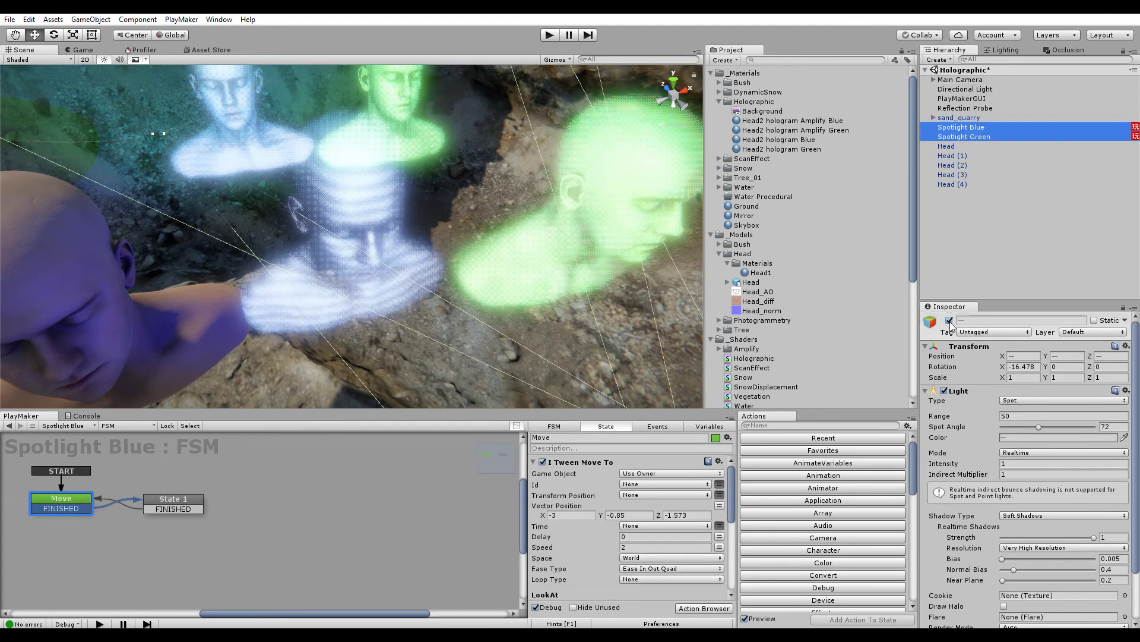
alt+drag(511, 301, 336, 279)
click(949, 321)
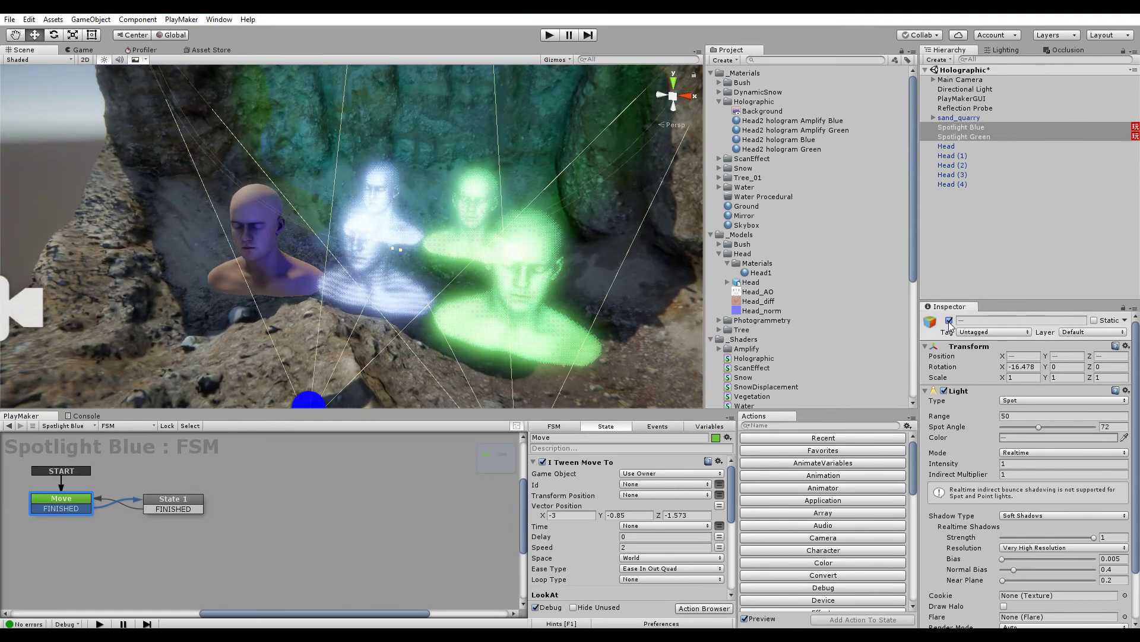
click(961, 223)
- Exclude the TransparentFX layer from the Directional Light's Culling Mask while keeping all the other layers, and view the heads again
click(965, 89)
scroll(1000, 550, down, 1)
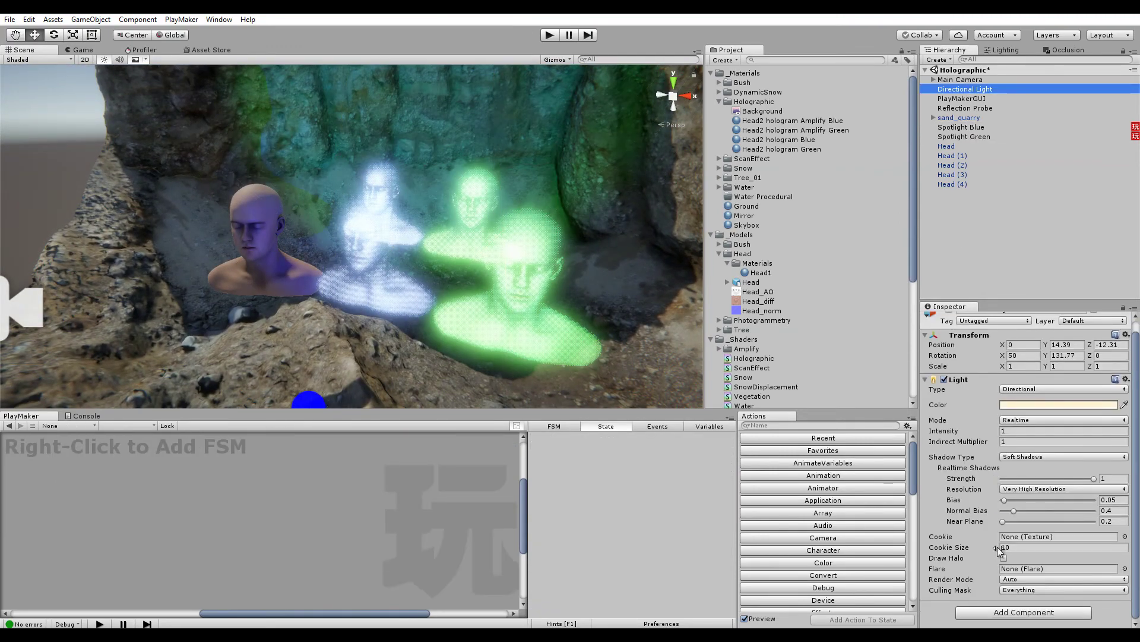
click(1019, 588)
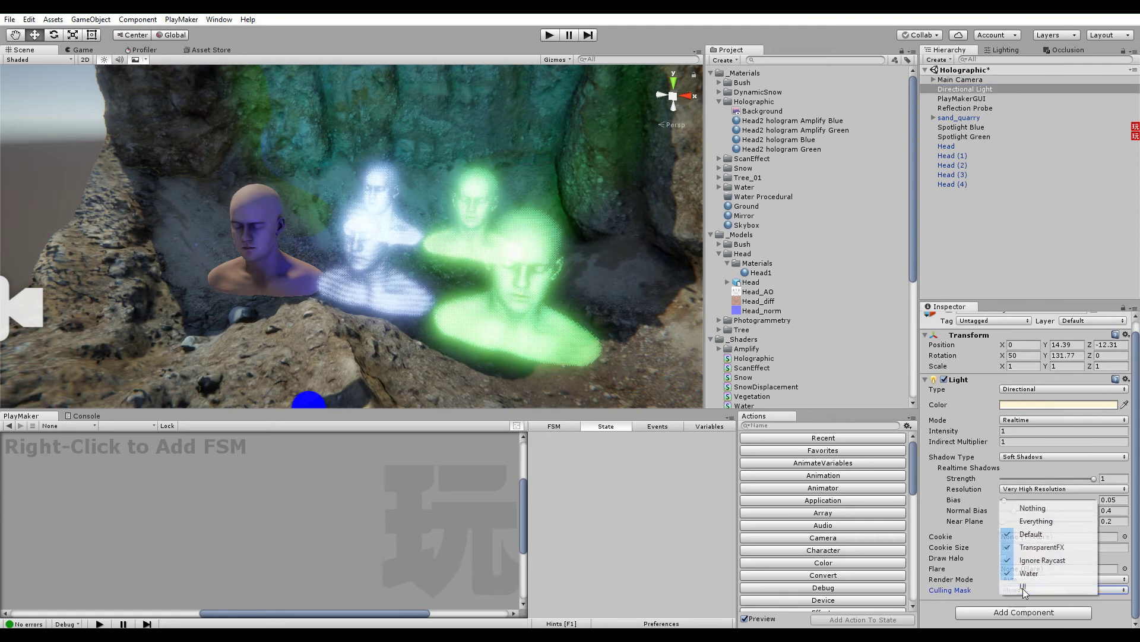
click(1033, 526)
click(1063, 589)
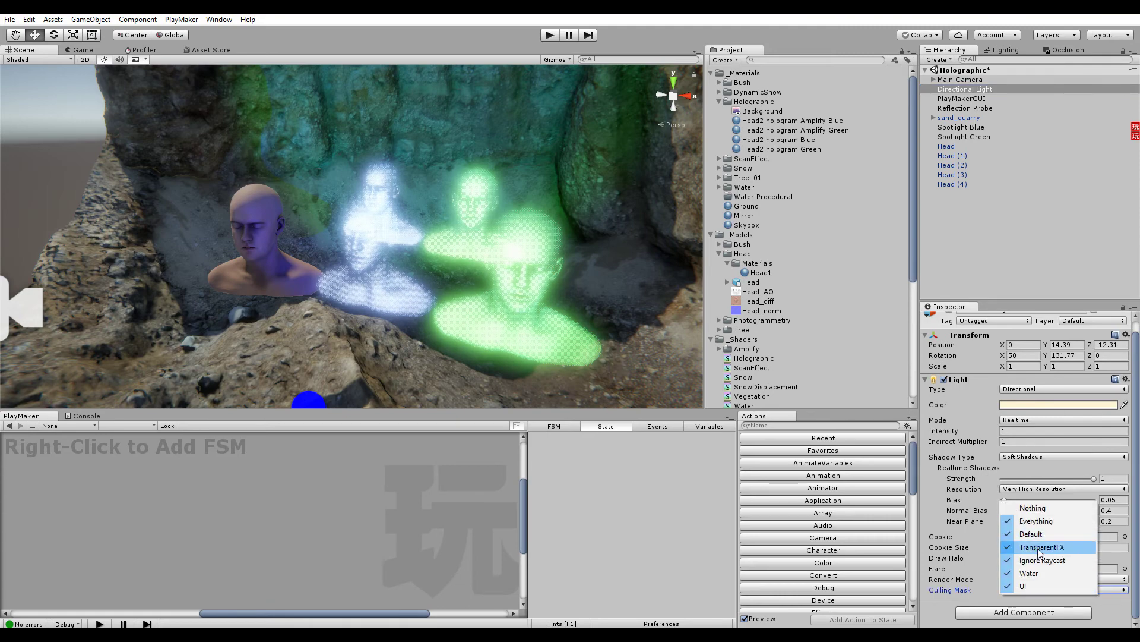
click(1040, 547)
click(936, 240)
alt+drag(442, 178, 487, 284)
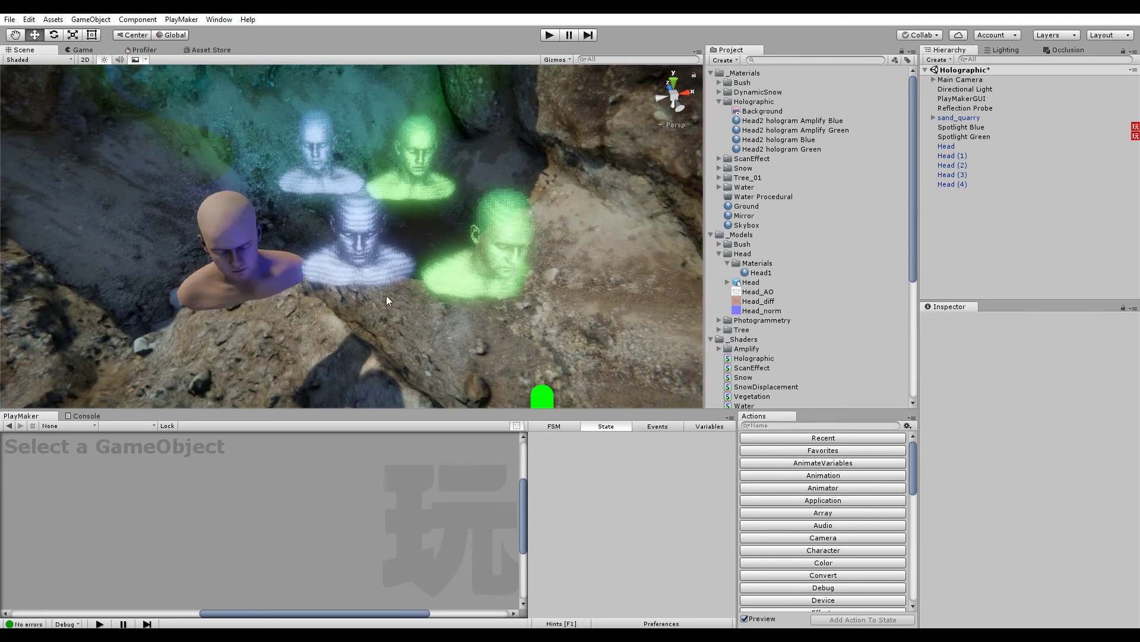
- Review the settings of Head (1) through Head (4) one by one and view all the heads from different angles
click(957, 156)
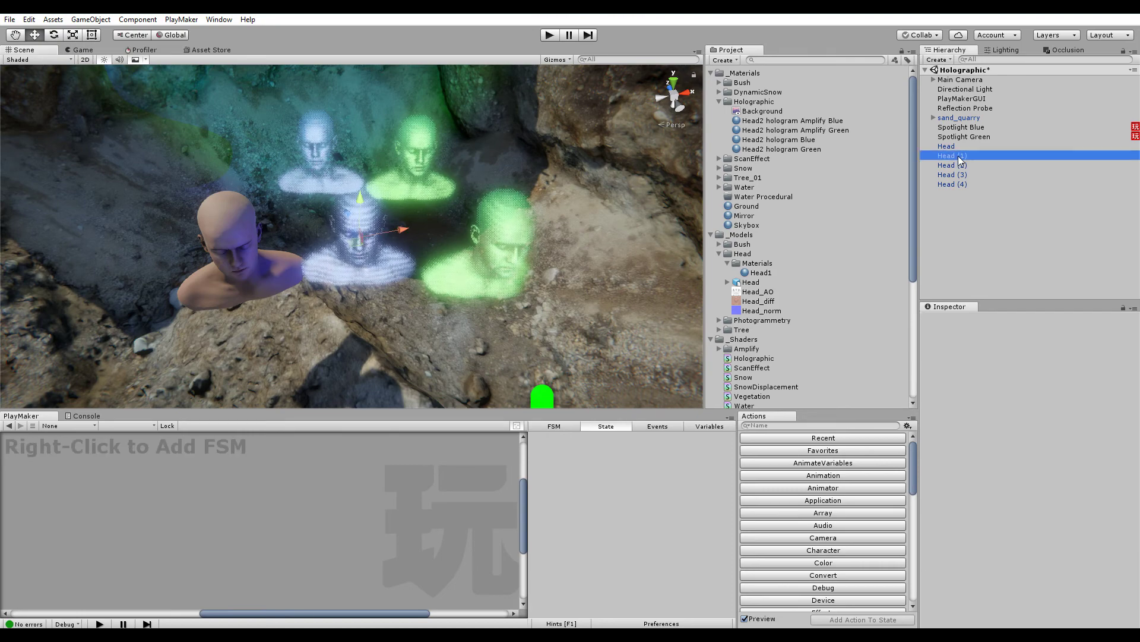
shift+click(952, 184)
click(988, 259)
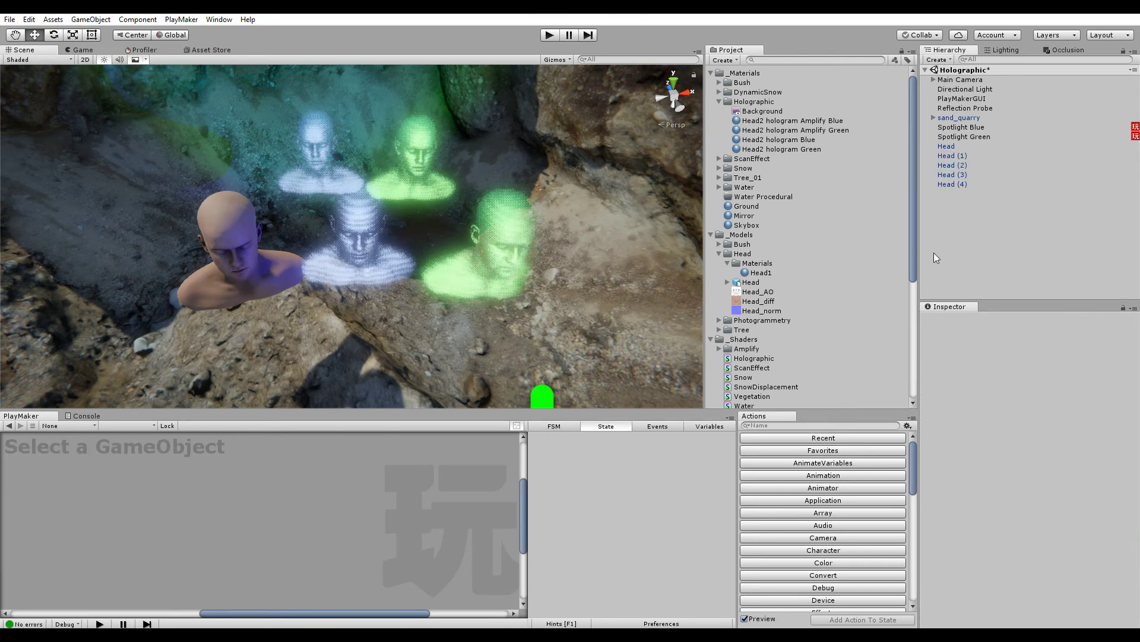
click(972, 175)
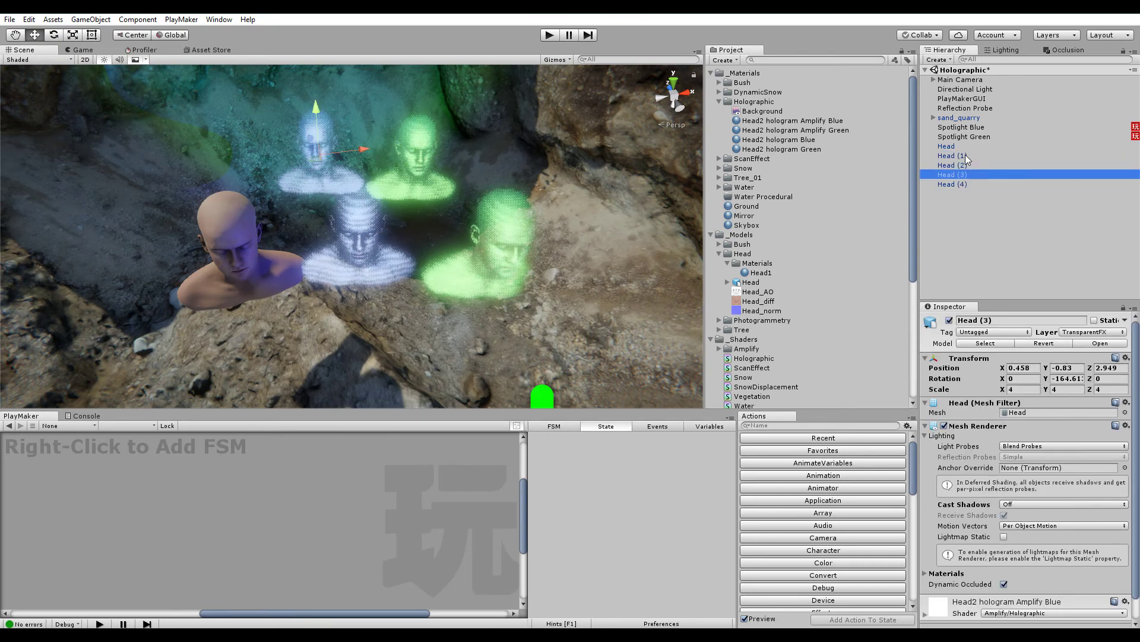
click(964, 155)
click(965, 165)
click(966, 175)
click(966, 184)
click(968, 241)
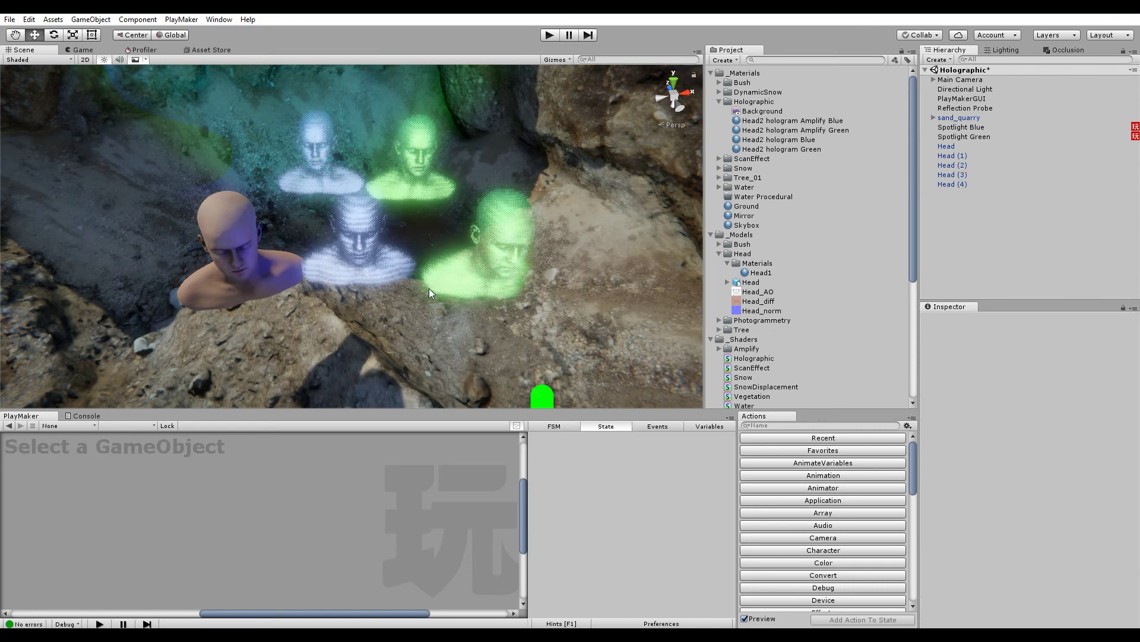
right_drag(429, 287, 370, 208)
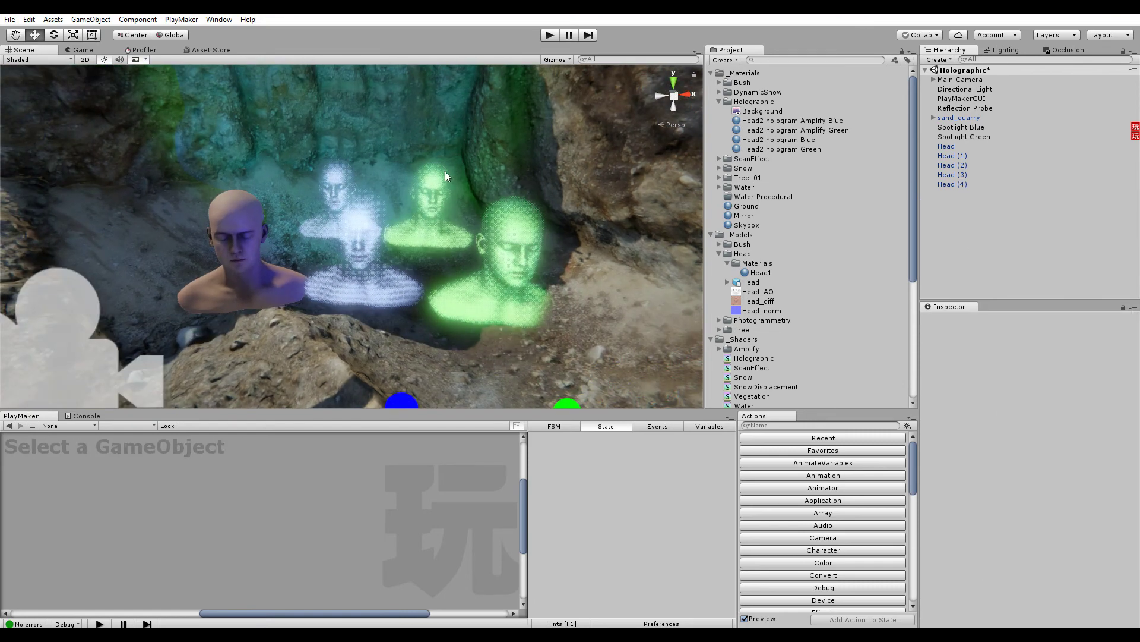
right_drag(453, 246, 407, 279)
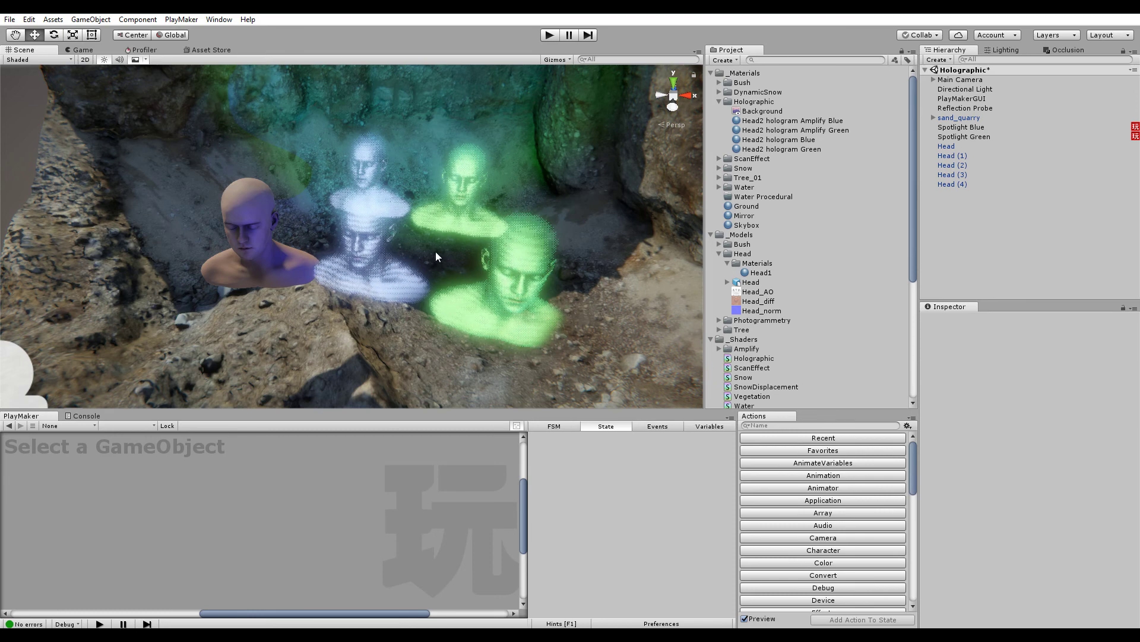
alt+drag(436, 254, 414, 226)
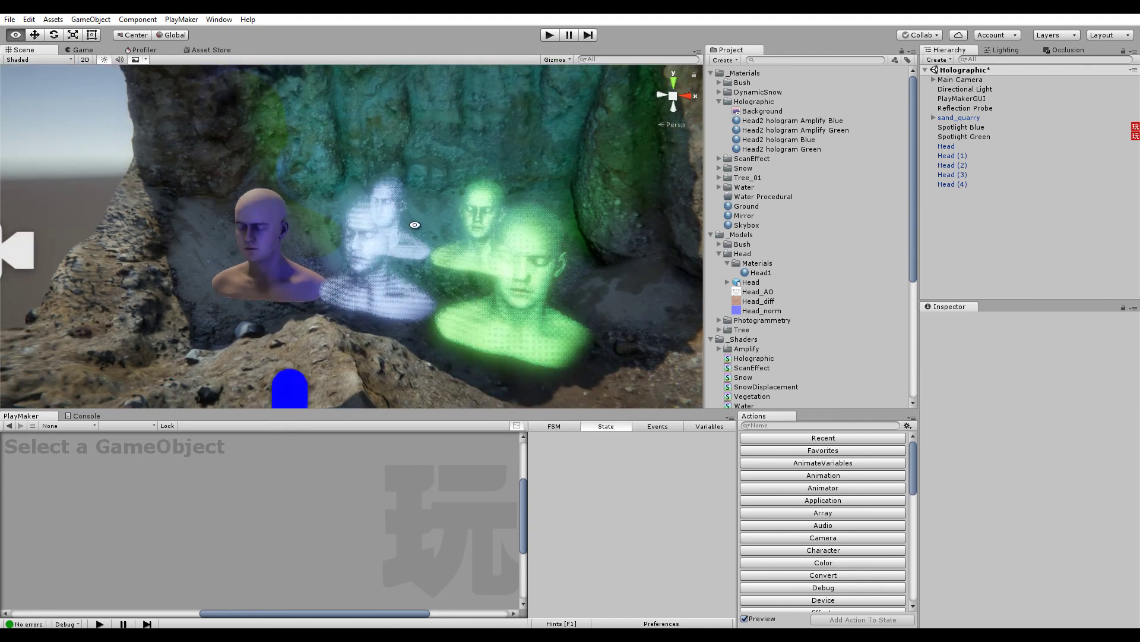